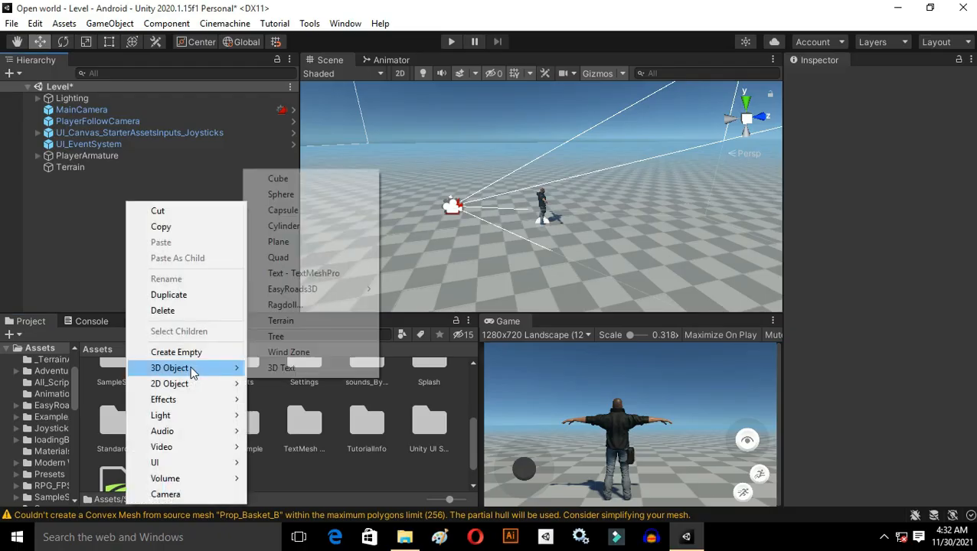
Add an EasyRoads3D road network to the scene and create a new road object named road_0001 with width 5.
left_click(429, 290)
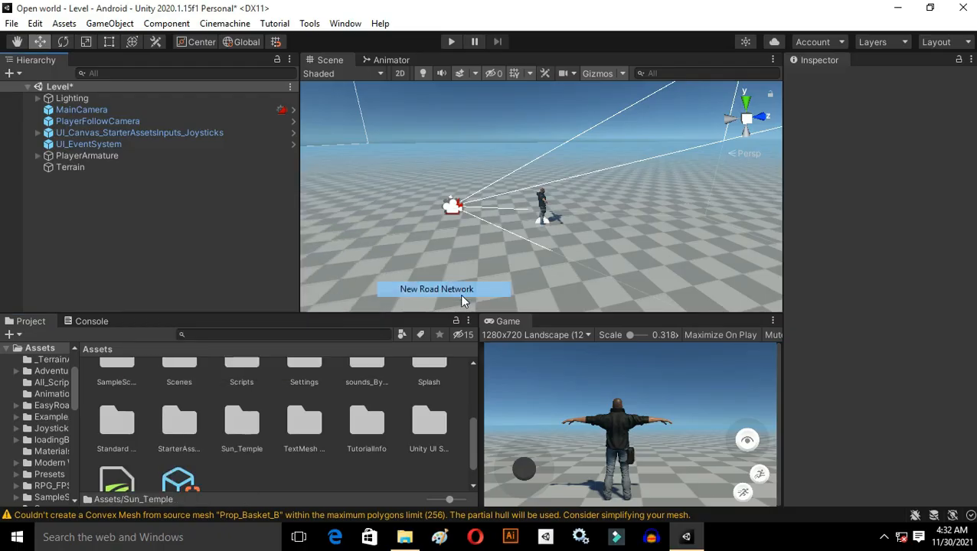
key("Return")
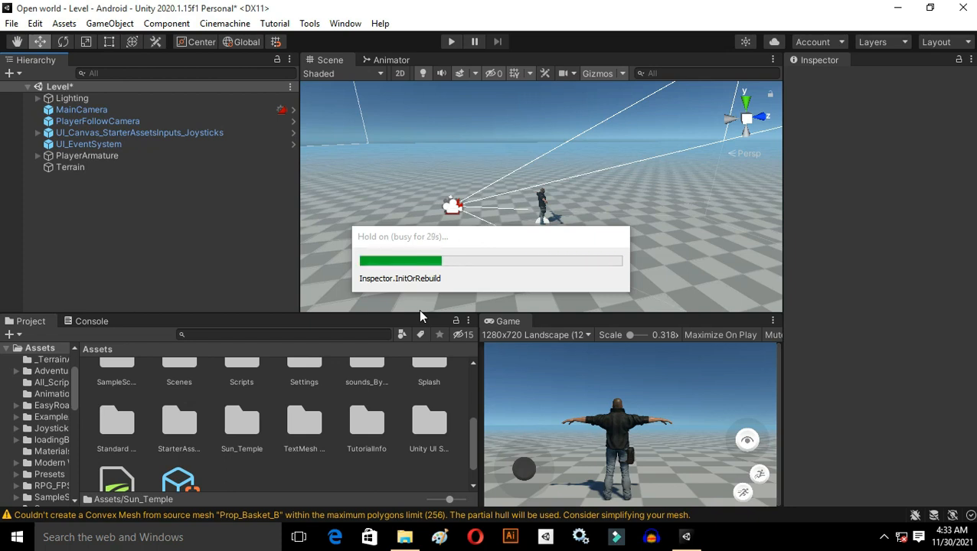
left_click(833, 218)
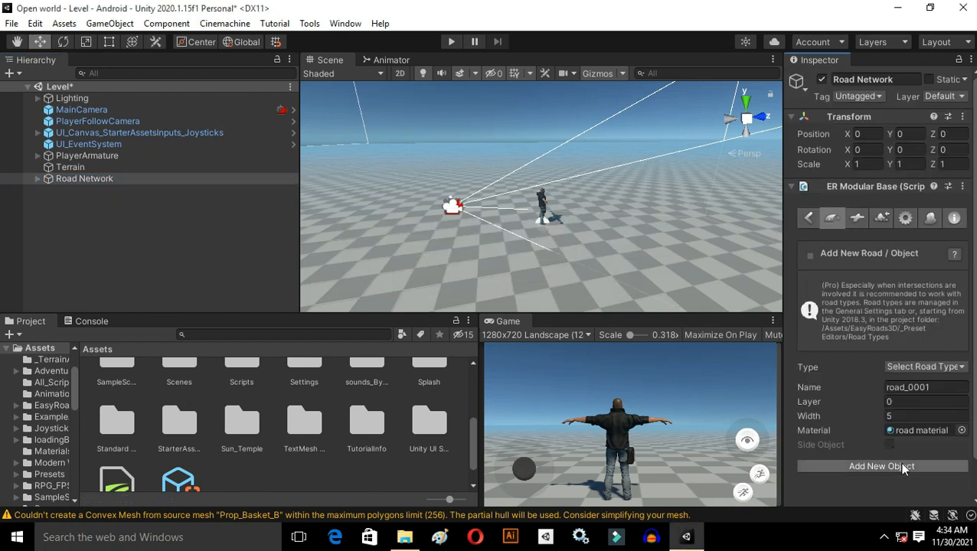
left_click(903, 466)
Place the first markers of road_0001 on the ground beside the player, laying a straight section about 20 m long.
mouse_move(490, 260)
left_mouse_down("alt")
mouse_move(476, 264)
mouse_move(493, 261)
left_mouse_up("alt")
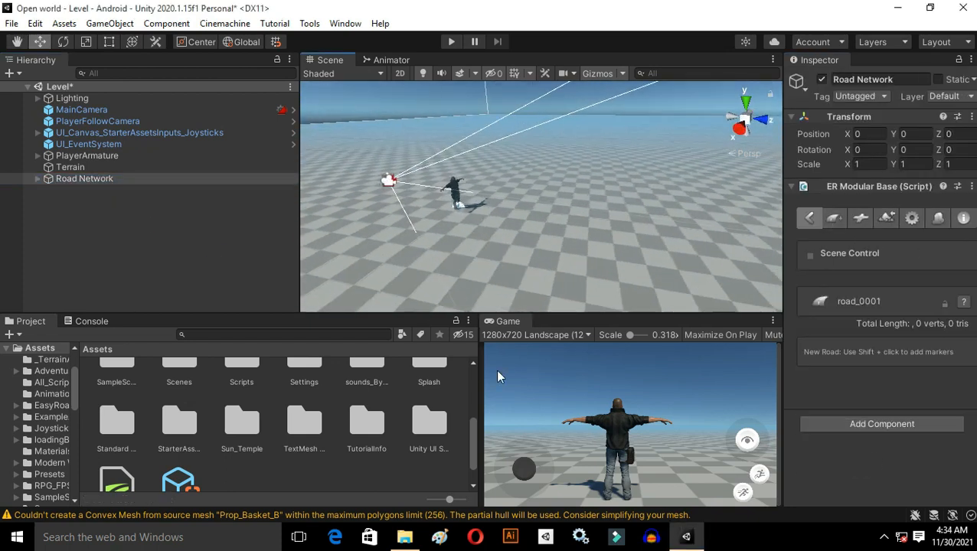
left_click(421, 249, "shift")
left_click(561, 280, "shift")
left_click_drag(660, 297, 640, 309, "alt")
scroll(613, 264, "down", 3)
left_click_drag(550, 231, 887, 283)
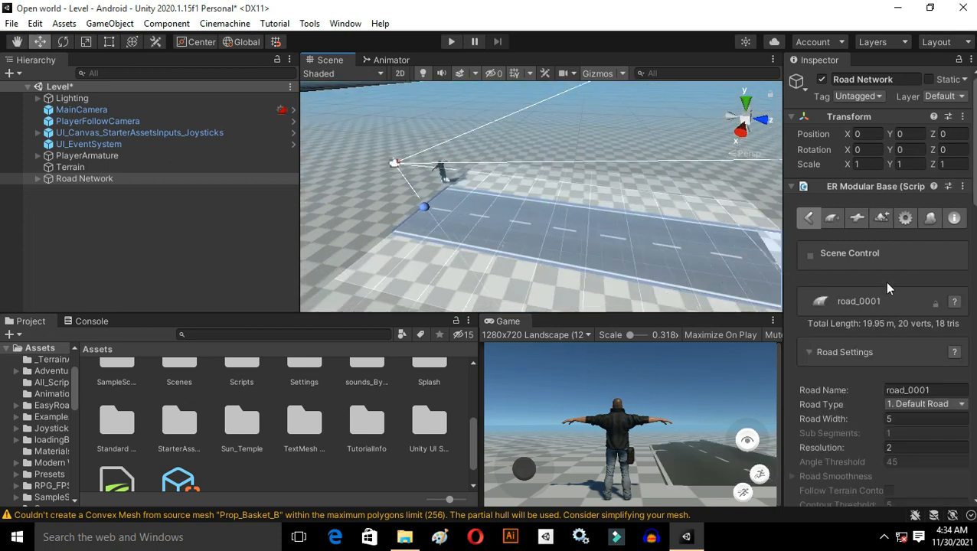
Extend road_0001 with further markers past the player to a total length of about 73 m.
right_click_drag(613, 237, 645, 214)
left_click(645, 215, "shift")
left_click_drag(678, 222, 881, 237)
mouse_move(560, 275)
right_mouse_down()
mouse_move(501, 174)
mouse_move(563, 179)
mouse_move(614, 115)
mouse_move(447, 192)
mouse_move(331, 95)
mouse_move(161, 110)
mouse_move(522, 221)
mouse_move(510, 214)
right_mouse_up()
left_click_drag(441, 188, 153, 197)
right_click_drag(498, 245, 606, 258)
scroll(309, 368, "up", 5)
Look through the pallet, electric box and fan models in the industrial asset pack's Other_props folder.
type("indus")
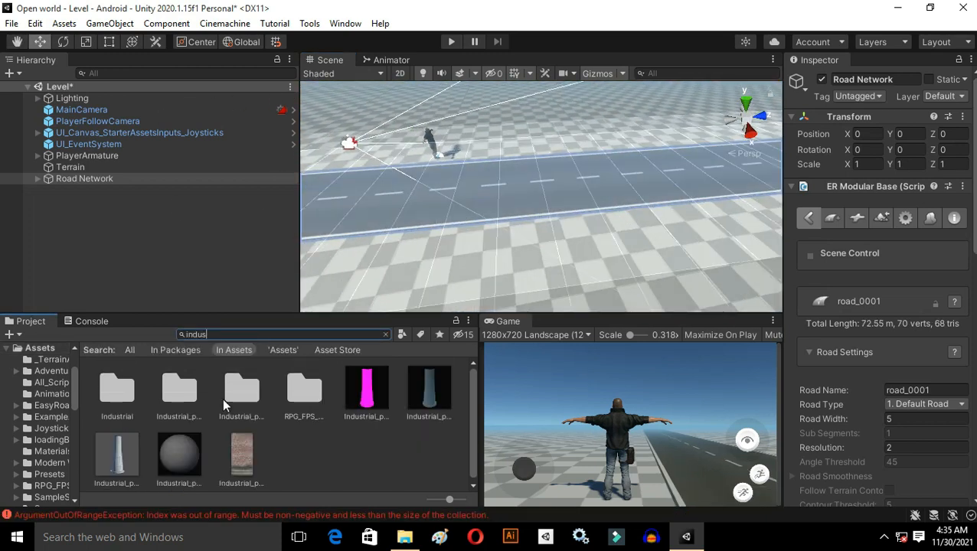
double_click(171, 398)
key("BackSpace")
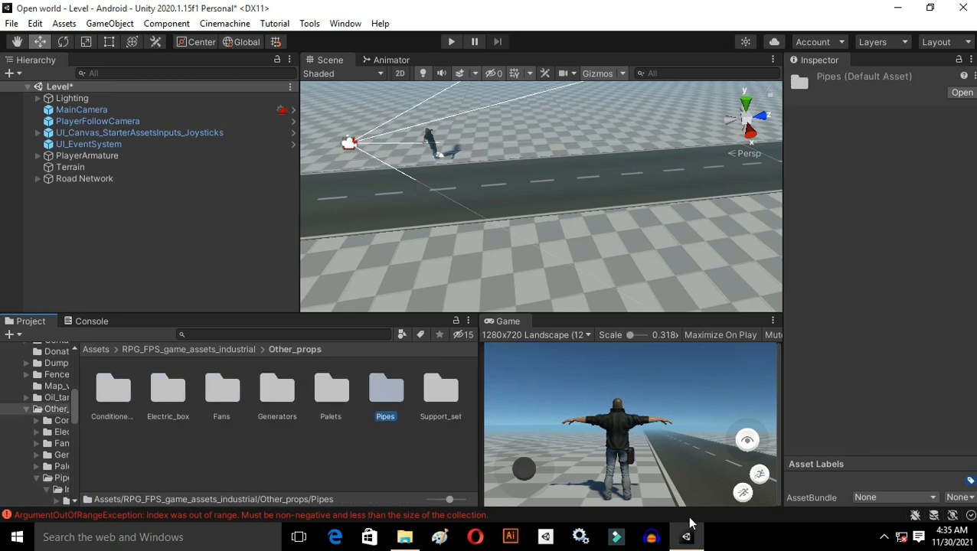
left_click(167, 390)
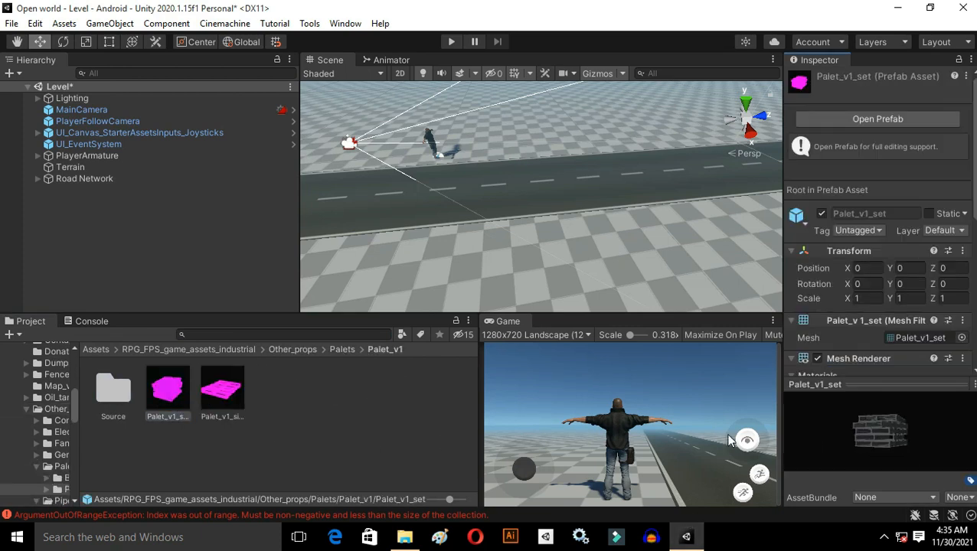
left_click(295, 349)
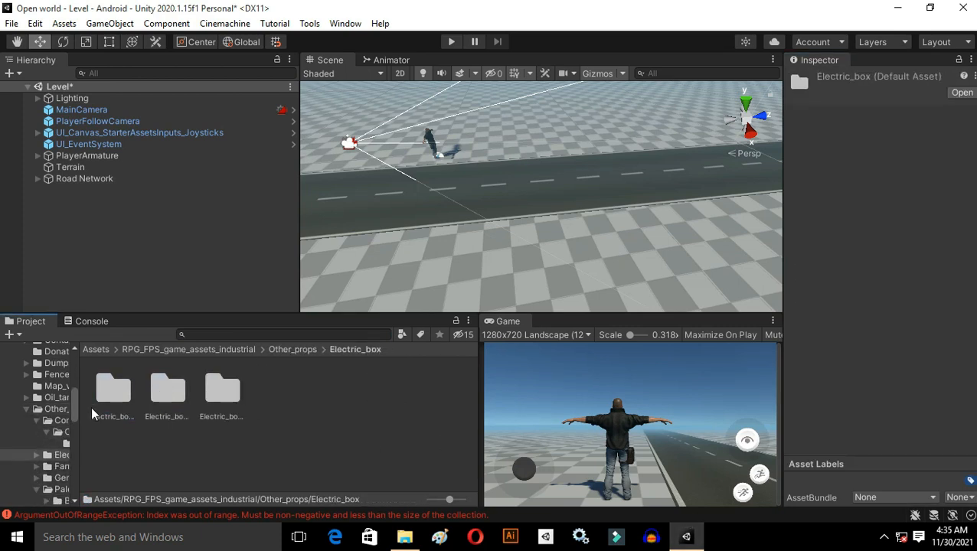
left_click(167, 389)
left_click(67, 478)
left_click(167, 389)
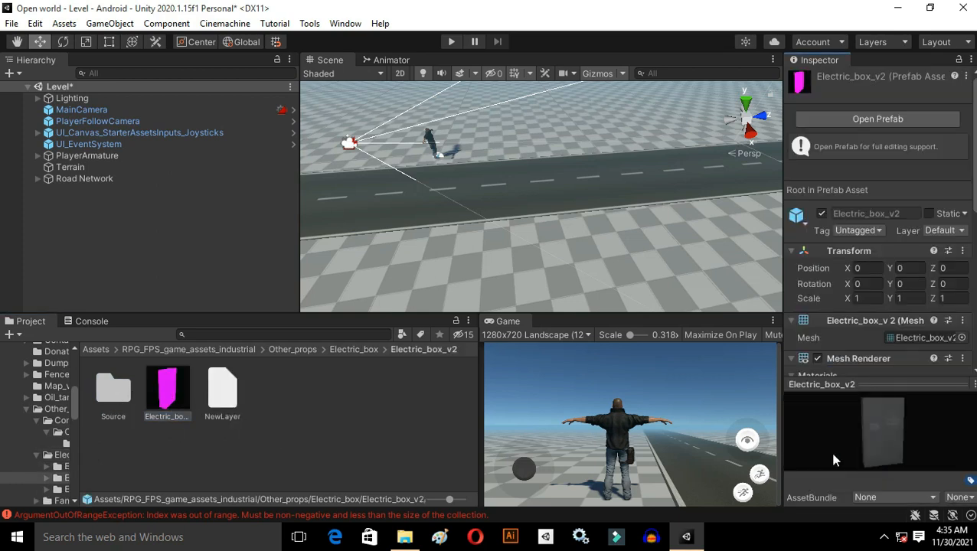
left_click(67, 489)
left_click(167, 389)
left_click(61, 501)
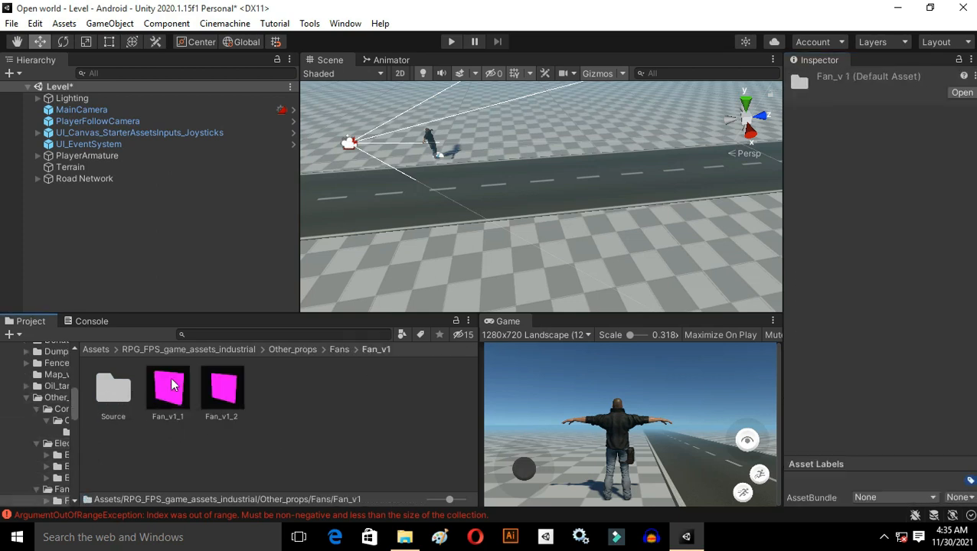
Open the Hangar_v2 asset folder inside the industrial pack's Buildings, Industrial and Hangars folders.
left_click(189, 349)
double_click(241, 390)
double_click(127, 394)
left_click(73, 321)
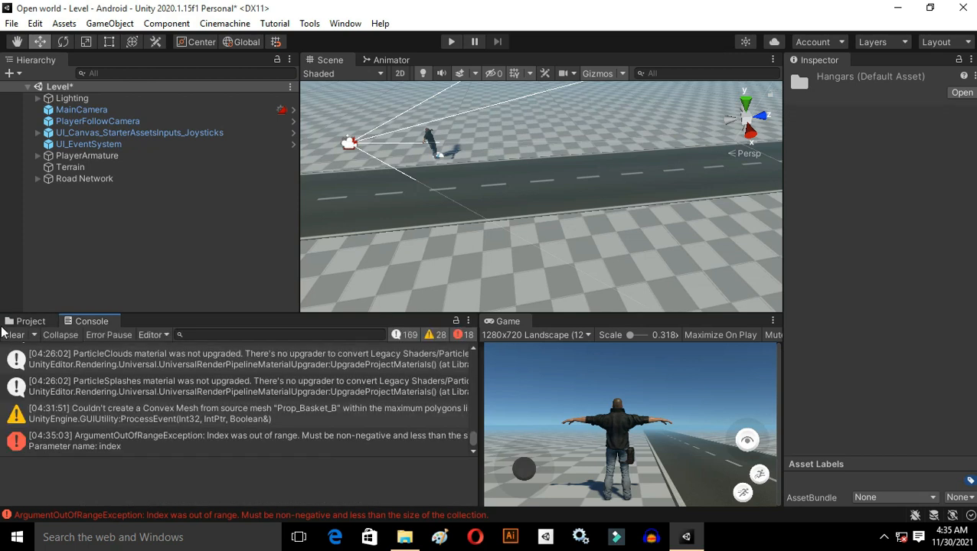
left_click(122, 362)
left_click(154, 349)
type("ndus")
double_click(242, 387)
left_click(299, 350)
left_click(194, 349)
double_click(242, 370)
double_click(116, 391)
left_click(385, 350)
double_click(179, 391)
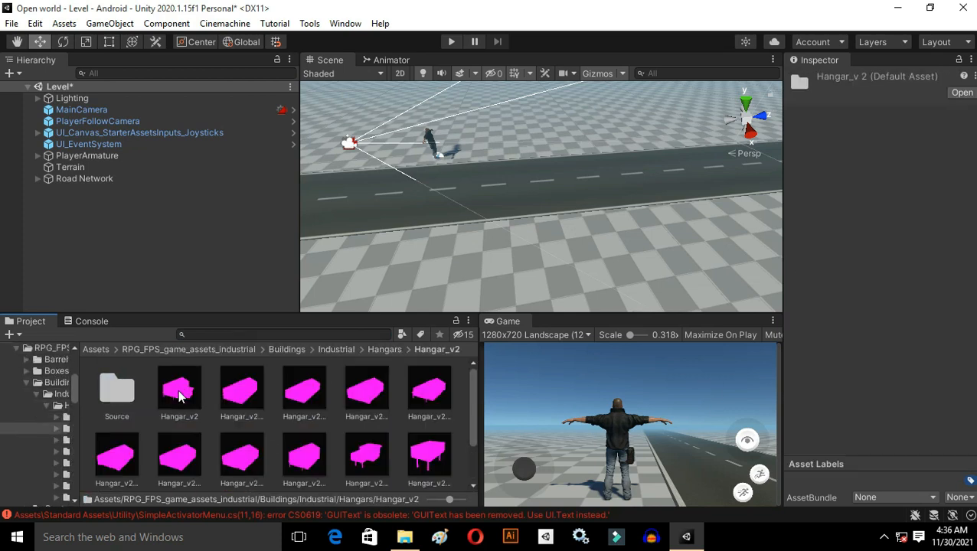
Place Hangar_v2_4 beside the road, rotated about -176 degrees on Y and scaled down to about 0.65.
left_click_drag(418, 304, 315, 197)
key("e")
right_click_drag(316, 197, 613, 153)
key("w")
left_click_drag(667, 123, 666, 133)
right_click_drag(666, 133, 583, 195)
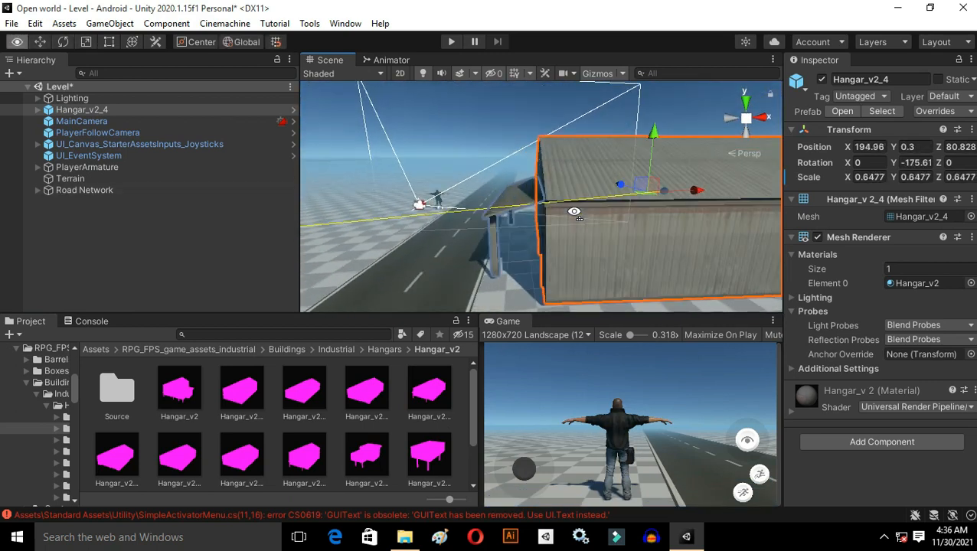
left_click(583, 196)
left_click(680, 105)
left_click(689, 118)
right_click_drag(692, 123, 475, 306)
left_click(503, 233)
Add the Hangar_v2_outbuilding1 prefab to the scene next to the hangar along the road.
scroll(426, 429, "down", 1)
left_click_drag(426, 429, 530, 193)
mouse_move(530, 193)
right_mouse_down()
mouse_move(532, 131)
mouse_move(528, 188)
right_mouse_up()
left_click(529, 188)
right_click_drag(528, 188, 490, 222)
Add the Hangar_v2_outbuilding3 prefab in line with the other buildings beside the road.
scroll(191, 451, "down", 1)
left_click_drag(191, 451, 514, 185)
left_click_drag(470, 128, 470, 134)
right_click_drag(470, 135, 490, 253)
left_click(613, 238)
scroll(250, 428, "up", 3)
Open the Hangar_v3 asset folder in the Hangars folder.
double_click(118, 389)
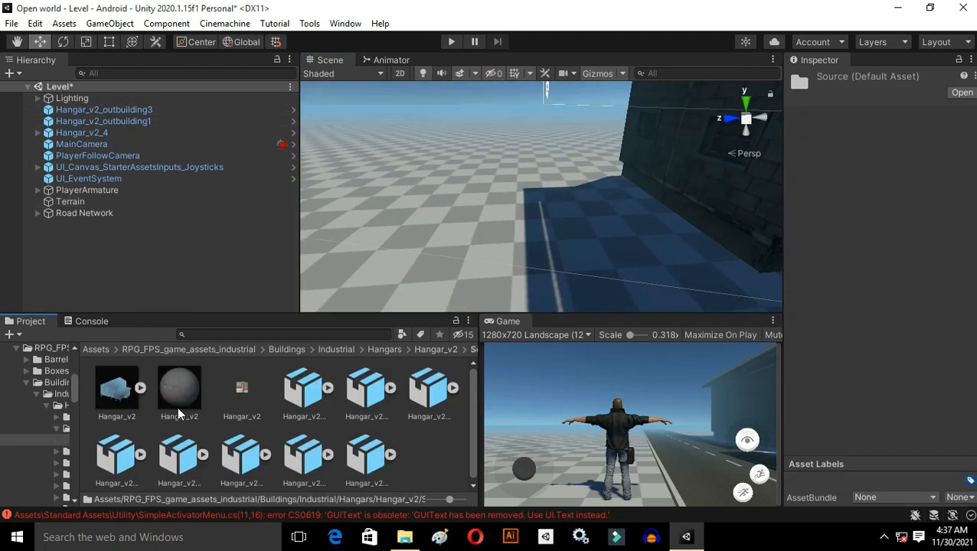
left_click(384, 350)
double_click(221, 393)
Try placing another Hangar_v3 variant beside the outbuilding, and delete it.
left_click(277, 387)
mouse_move(854, 438)
left_mouse_down()
mouse_move(887, 444)
mouse_move(862, 439)
left_mouse_up()
right_click_drag(666, 222, 689, 215)
left_click_drag(277, 387, 467, 251)
right_click_drag(467, 251, 399, 215)
left_click_drag(399, 215, 420, 219)
right_click_drag(420, 219, 514, 211)
key("Delete")
Place Hangar_v3_basic beside the road at about X 194.5, Z 115.4 and rotate it to about 187 degrees on Y.
left_click(222, 391)
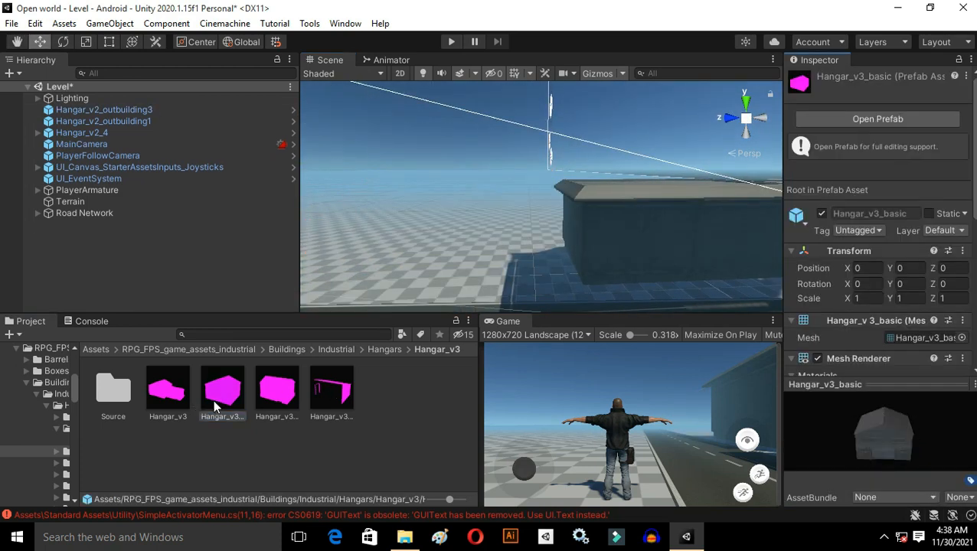
left_click_drag(216, 408, 578, 255)
right_click_drag(578, 255, 480, 163)
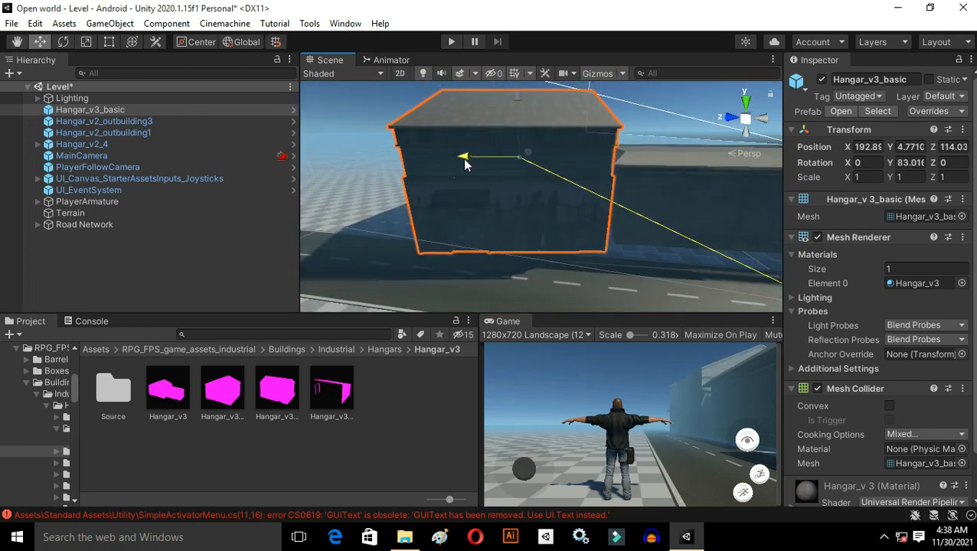
left_click_drag(480, 162, 425, 161)
key("e")
left_click_drag(490, 153, 464, 163)
right_click_drag(464, 163, 452, 192)
Turn off fog in the scene's environment lighting settings.
left_click(345, 23)
mouse_move(375, 234)
left_click(547, 233)
scroll(465, 340, "down", 10)
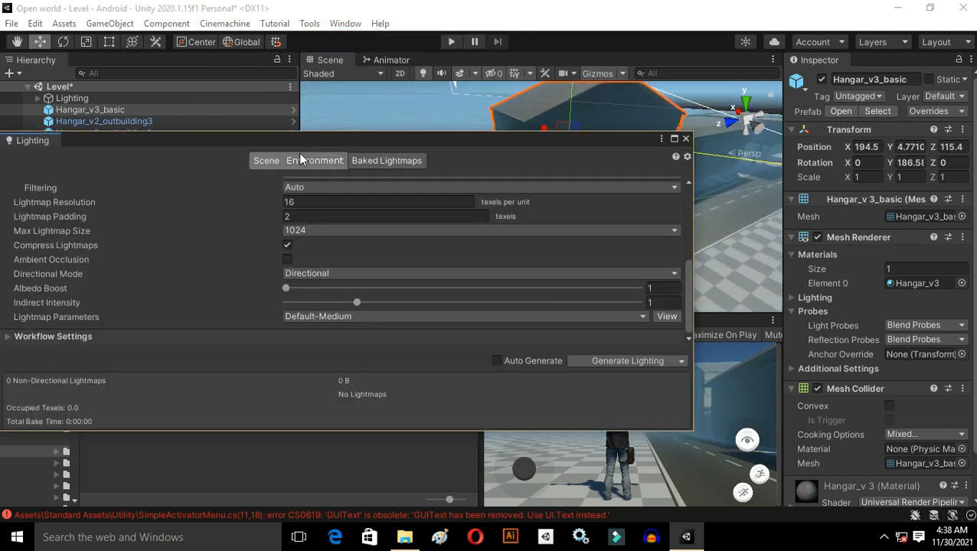
left_click(303, 160)
scroll(299, 230, "down", 10)
left_click(288, 214)
left_click(686, 140)
Open the Hangar_v4 asset folder and preview the Hangar_v4 prefab from another angle.
right_click_drag(613, 215, 561, 157)
key("e")
left_click(596, 193)
right_click_drag(596, 193, 551, 201)
left_click(375, 387)
key("BackSpace")
double_click(304, 391)
left_click(168, 391)
left_click_drag(886, 441, 852, 438)
Place Hangar_v4 beside the road next to the other buildings and rotate it to face the road.
left_click_drag(173, 393, 383, 174)
right_click_drag(383, 173, 524, 180)
key("w")
key("s")
key("e")
left_click_drag(520, 181, 87, 211)
right_click_drag(636, 217, 709, 232)
left_click(709, 232)
Scale Hangar_v2_outbuilding3 to about 0.9 and rotate it slightly in line with the neighbouring hangars.
right_click_drag(709, 232, 530, 210)
key("w")
left_click(531, 207)
key("r")
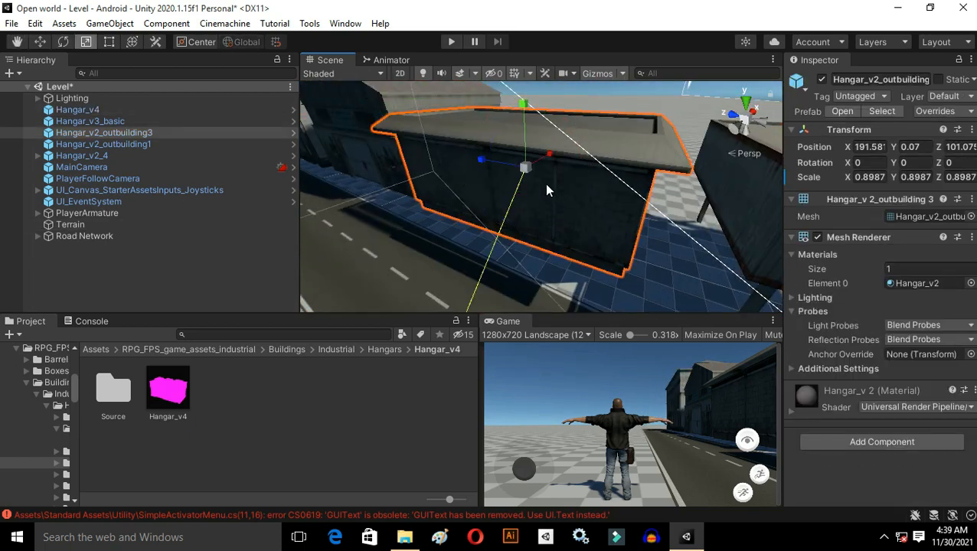
key("e")
left_click_drag(553, 199, 538, 206)
Create a terrain texture layer on the Terrain using the rocky grass texture found by searching "grass".
left_click(571, 270)
mouse_move(570, 269)
right_mouse_down()
mouse_move(579, 290)
mouse_move(589, 285)
right_mouse_up()
left_click(857, 204)
left_click(881, 220)
left_click(851, 266)
left_click(932, 344)
left_click(938, 360)
type("gras")
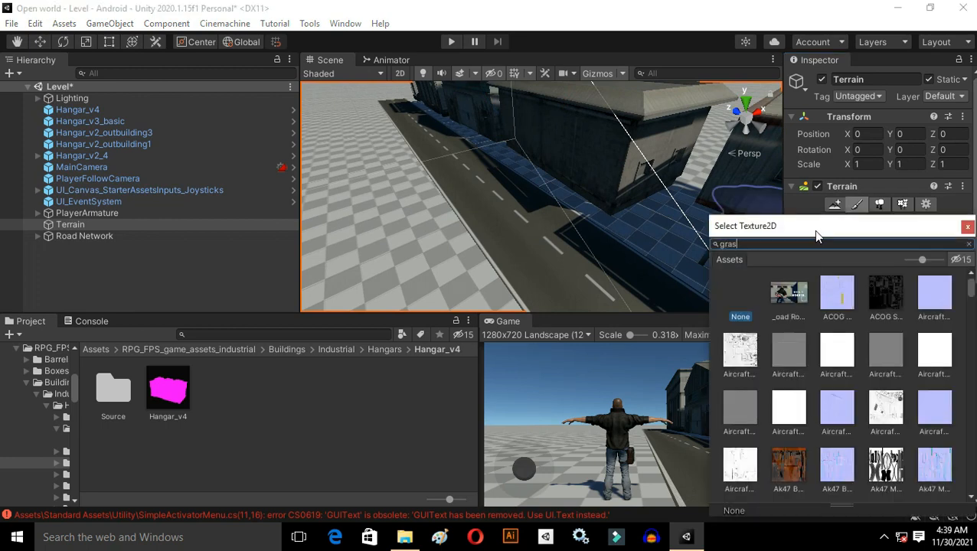
type("s")
left_click(791, 350)
left_click(968, 228)
right_click_drag(683, 252, 642, 180)
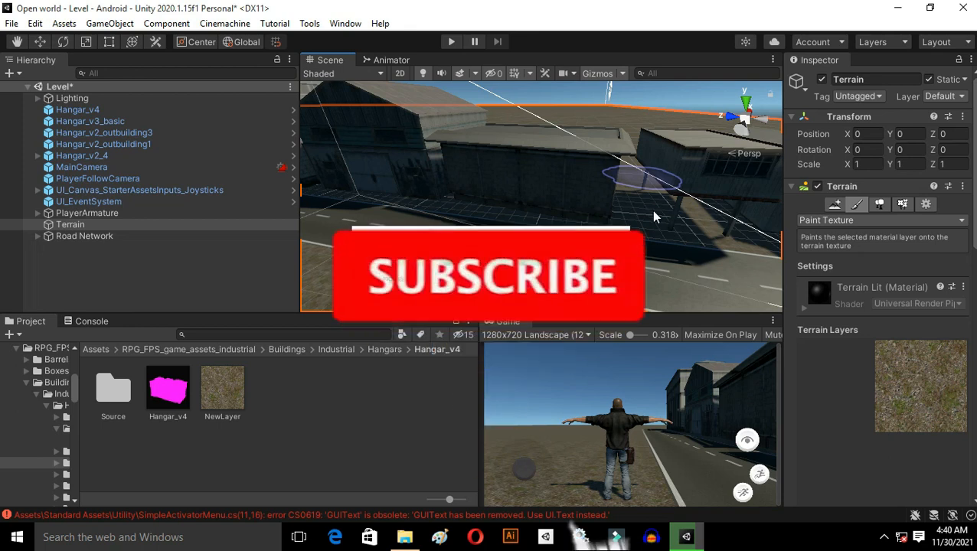
left_click(883, 538)
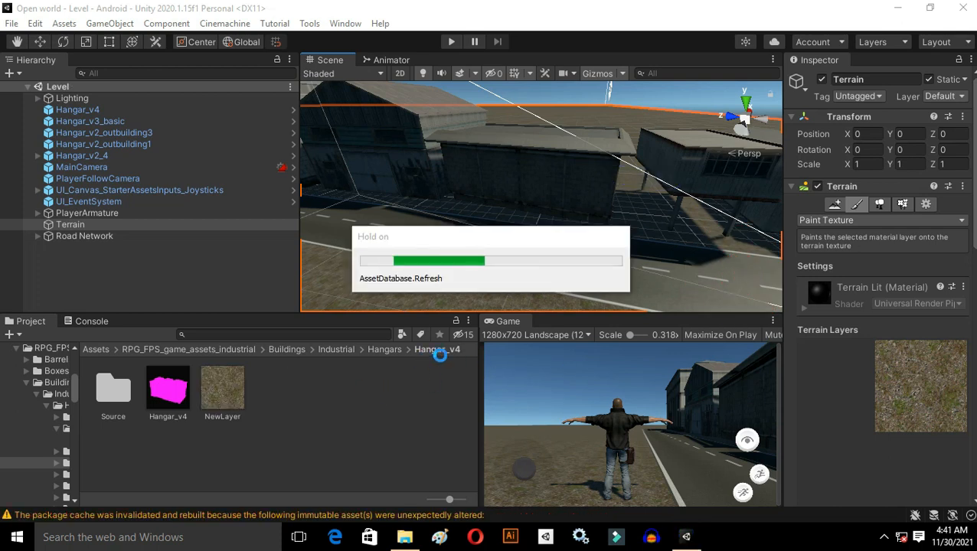
key("shift+d")
right_click_drag(456, 255, 498, 239)
left_click(498, 239)
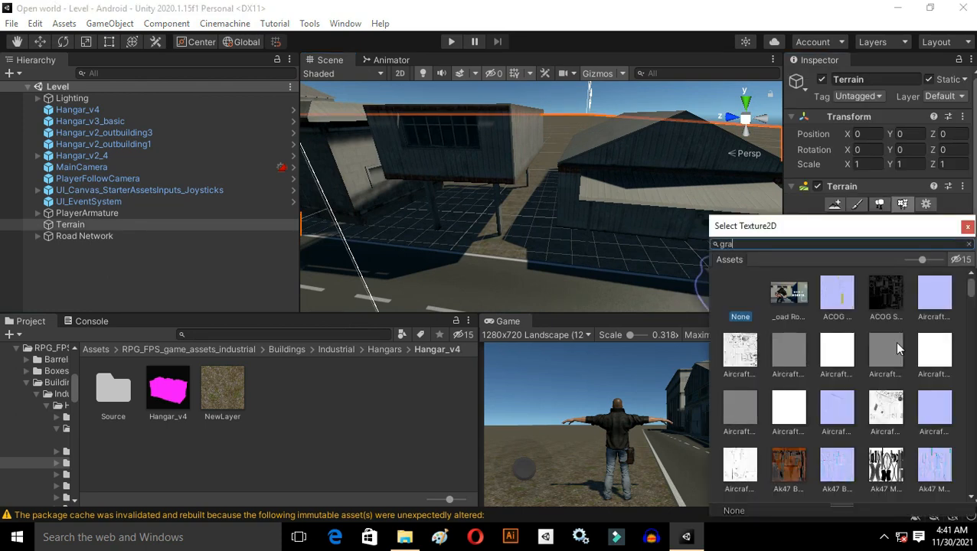
Try to create a new terrain brush from the GrassFrond02AlbedoAlpha texture.
type("grass")
left_click(936, 296)
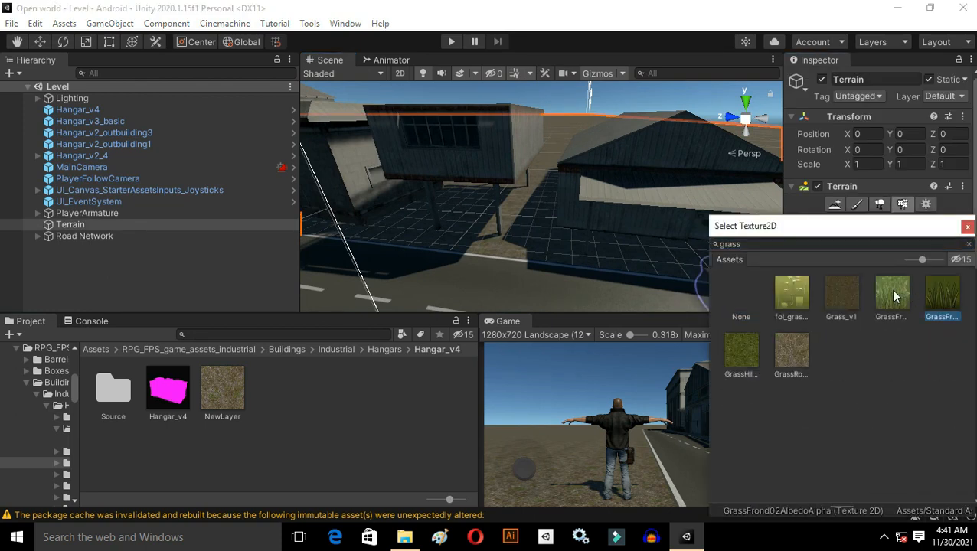
left_click(968, 230)
left_click(927, 399)
left_click(968, 229)
Add the GrassFrond02Albedo texture to the terrain's details as grass, with adjusted healthy and dry colors.
scroll(942, 275, "down", 6)
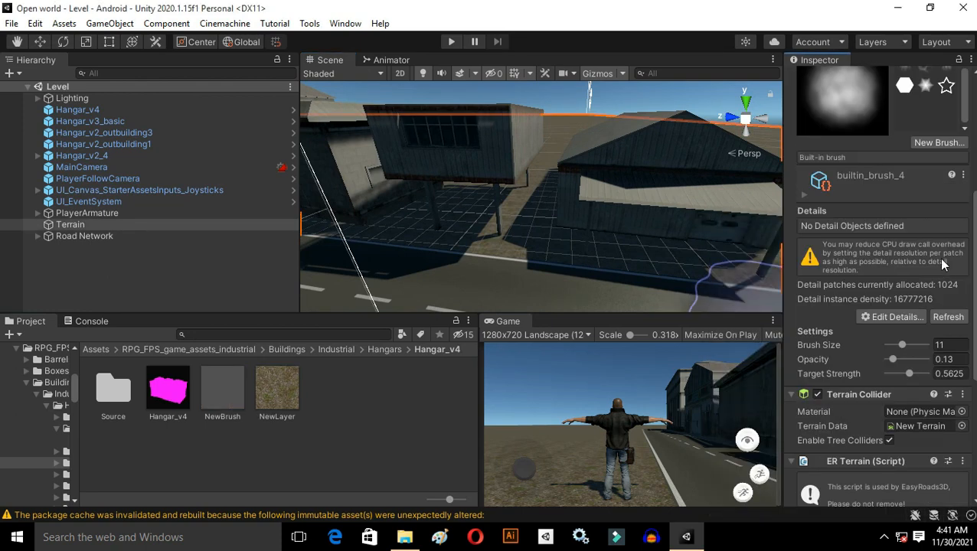
left_click(888, 316)
left_click(865, 314)
left_click(260, 338)
type("grass")
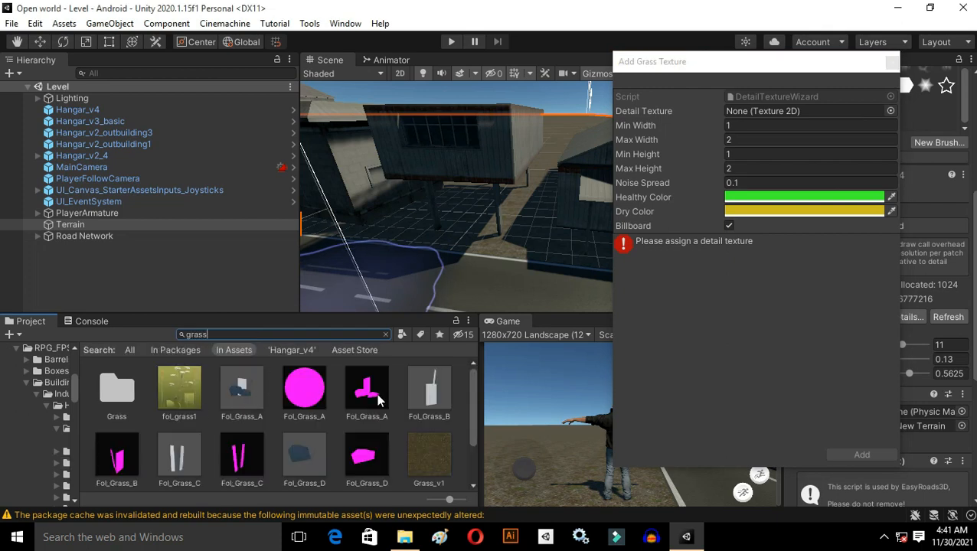
scroll(247, 460, "down", 1)
left_click_drag(866, 257, 827, 243)
left_click(810, 212)
left_click(923, 272)
left_click(694, 247)
left_click(862, 455)
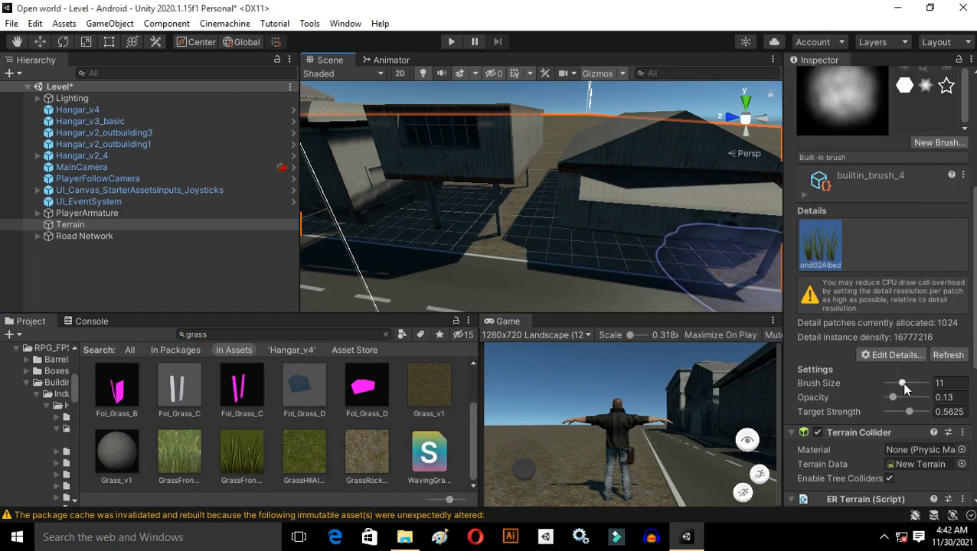
Paint grass details on the terrain around the hangars with a brush size of 5.
mouse_move(599, 262)
right_mouse_down()
mouse_move(571, 279)
mouse_move(674, 256)
right_mouse_up()
key("w")
left_click_drag(889, 383, 897, 383)
left_click_drag(561, 244, 491, 184)
mouse_move(490, 183)
right_mouse_down()
mouse_move(451, 214)
mouse_move(507, 255)
mouse_move(327, 286)
mouse_move(310, 276)
right_mouse_up()
mouse_move(644, 233)
left_mouse_down()
mouse_move(450, 209)
mouse_move(428, 172)
left_mouse_up()
right_click_drag(449, 188, 649, 284)
Edit the terrain's grass detail to a minimum height of 0.01 with Billboard enabled.
left_click(907, 355)
left_click(900, 395)
left_click(902, 174)
type("0.5")
key("BackSpace")
type("01")
right_click_drag(611, 180, 383, 170)
left_click_drag(892, 88, 727, 71)
left_click(726, 230)
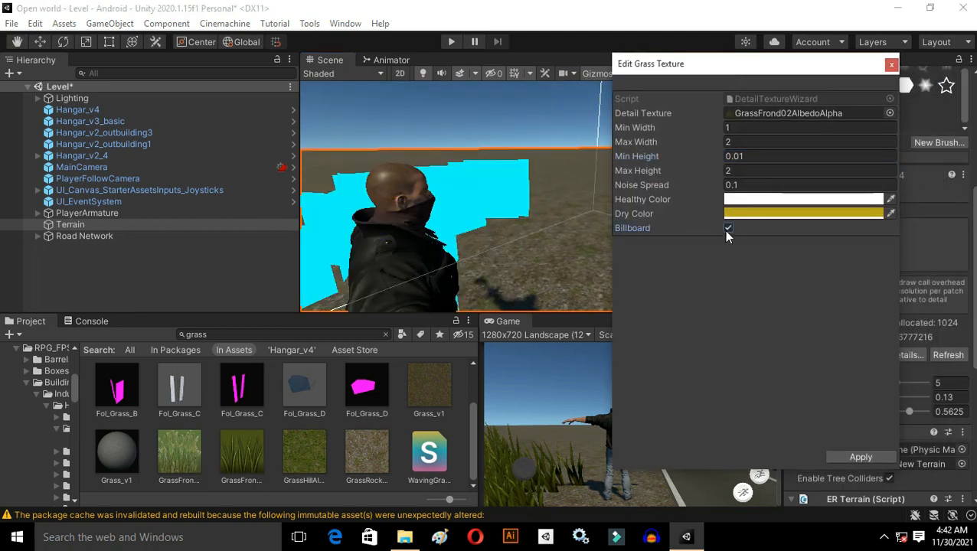
left_click(891, 65)
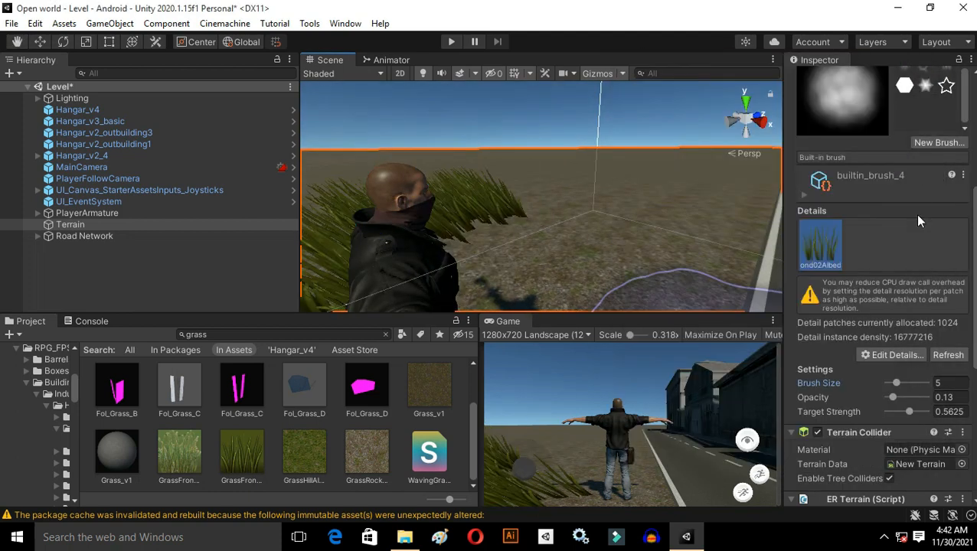
Set the terrain's wind bending for grass to 0.
scroll(917, 216, "up", 5)
left_click(926, 190)
scroll(902, 326, "down", 3)
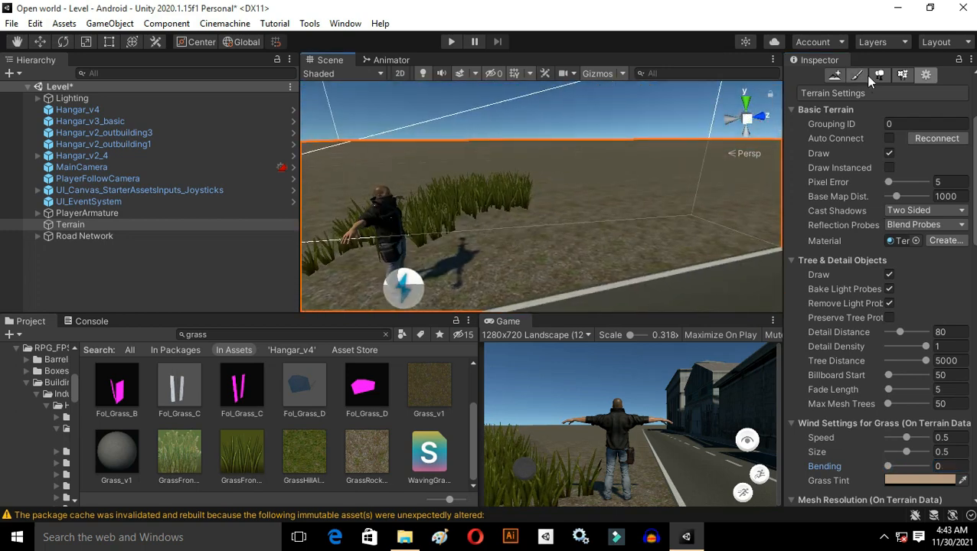
Paint more grass details on the open ground beside the road near the player.
left_click(902, 74)
left_click_drag(632, 234, 570, 230)
mouse_move(571, 230)
right_mouse_down()
mouse_move(520, 191)
mouse_move(586, 201)
mouse_move(498, 191)
right_mouse_up()
left_click_drag(429, 253, 563, 188)
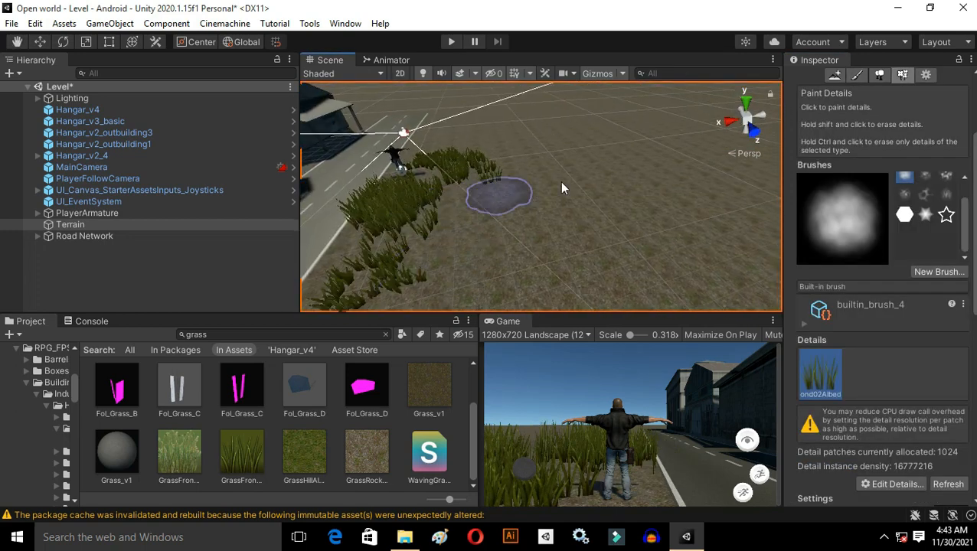
Erase the painted grass from the open ground beside the road around the player.
right_click_drag(563, 188, 529, 222)
left_click_drag(529, 222, 488, 240)
mouse_move(488, 240)
right_mouse_down()
mouse_move(585, 135)
mouse_move(469, 216)
right_mouse_up()
mouse_move(584, 229)
right_mouse_down()
mouse_move(676, 218)
mouse_move(383, 205)
right_mouse_up()
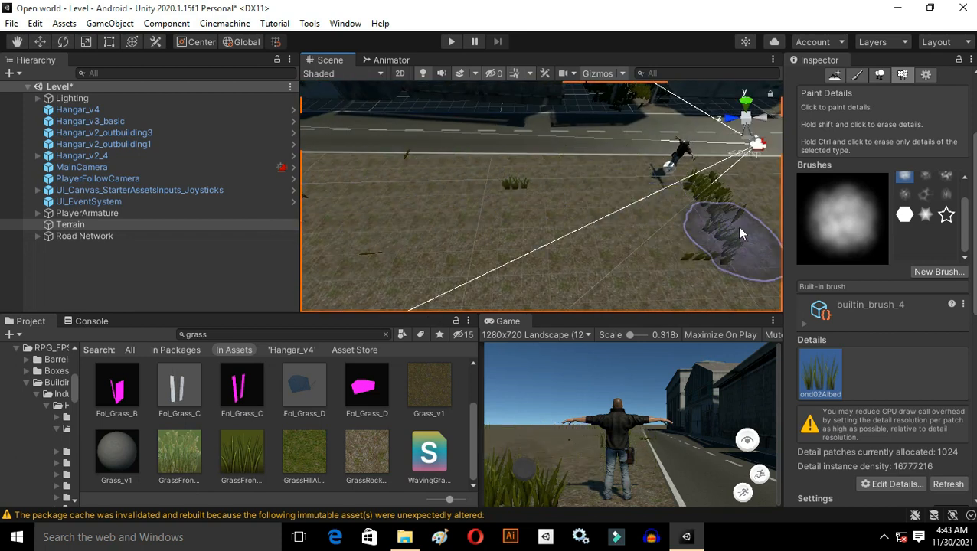
mouse_move(467, 203)
right_mouse_down()
mouse_move(639, 44)
mouse_move(683, 277)
mouse_move(563, 166)
mouse_move(588, 67)
mouse_move(668, 160)
mouse_move(589, 258)
mouse_move(615, 294)
mouse_move(564, 245)
mouse_move(491, 230)
right_mouse_up()
Set the Directional Light's intensity to 2 and preview the result in an enlarged game view.
double_click(73, 99)
right_click_drag(518, 195, 444, 165)
double_click(113, 111)
double_click(95, 99)
key("r")
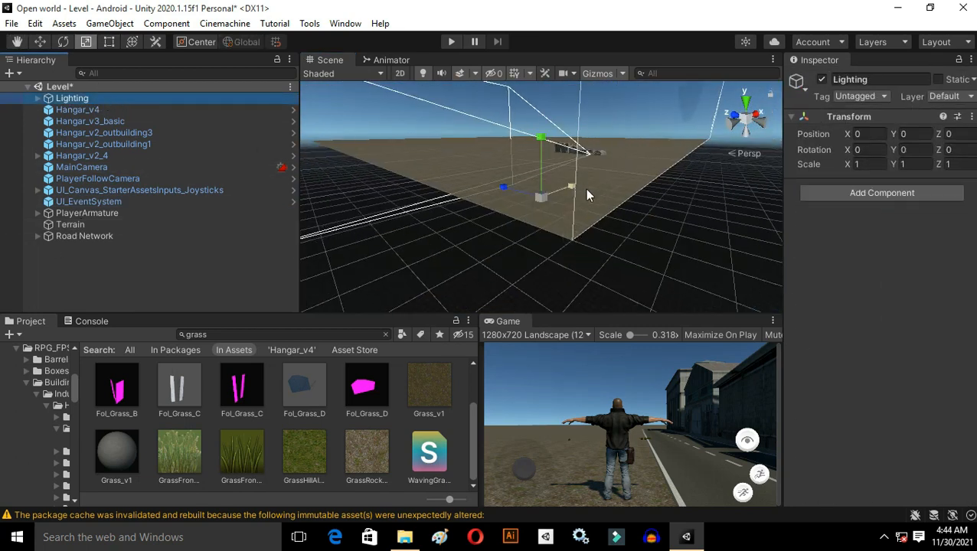
left_click(36, 98)
left_click(109, 111)
left_click(920, 225)
left_click(959, 163)
left_click(897, 259)
type("2")
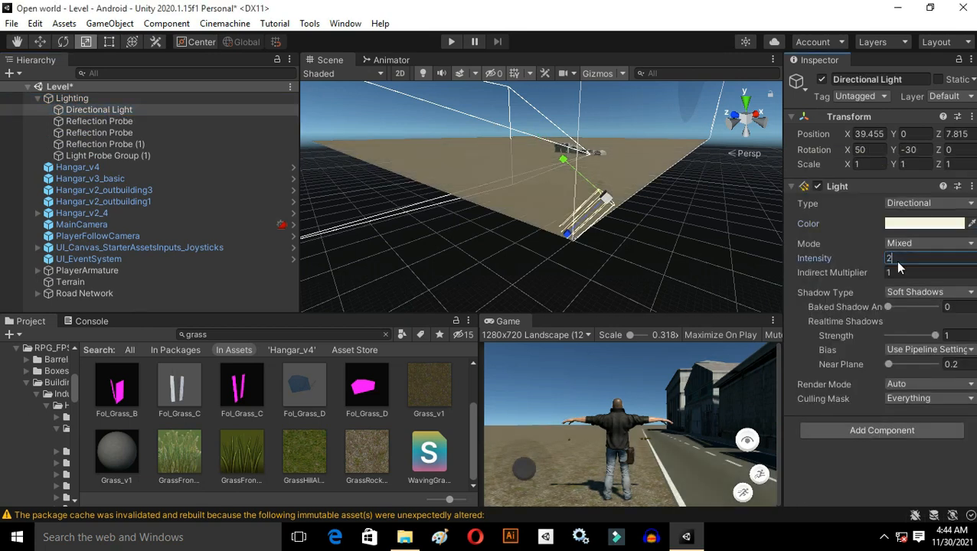
key("shift+space")
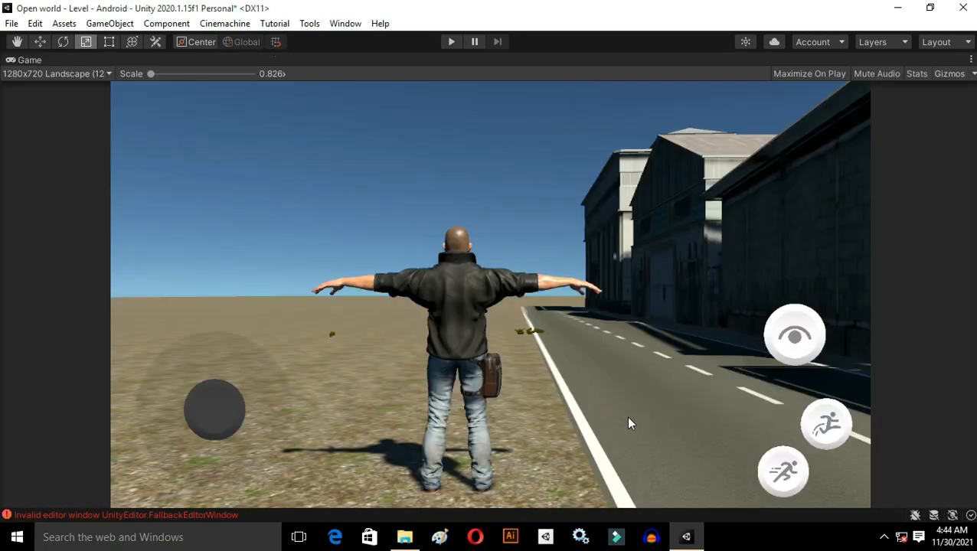
key("shift+space")
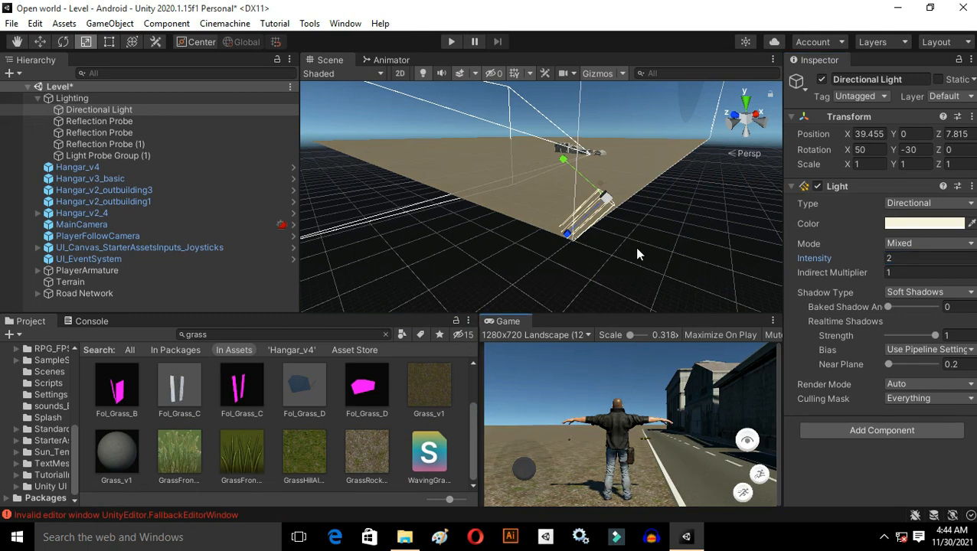
Look through the RPG_FPS_game_assets_industrial folders for props to place beside the last hangar.
key("w")
mouse_move(627, 196)
right_mouse_down()
mouse_move(687, 182)
mouse_move(651, 230)
mouse_move(613, 237)
mouse_move(580, 185)
mouse_move(567, 210)
mouse_move(628, 157)
mouse_move(366, 185)
right_mouse_up()
left_click(586, 229)
left_click(857, 204)
key("s")
left_click(51, 349)
double_click(117, 392)
key("w")
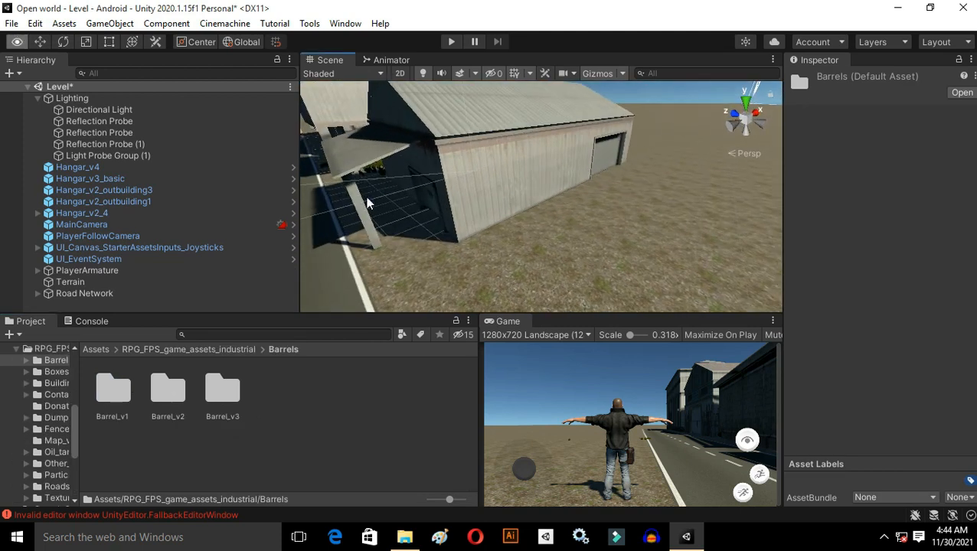
double_click(132, 392)
left_click(170, 391)
left_click(283, 350)
left_click(190, 350)
scroll(169, 421, "down", 3)
left_click(244, 394)
left_click(305, 394)
left_click(180, 392)
left_click(117, 393)
scroll(383, 437, "up", 2)
left_click(241, 394)
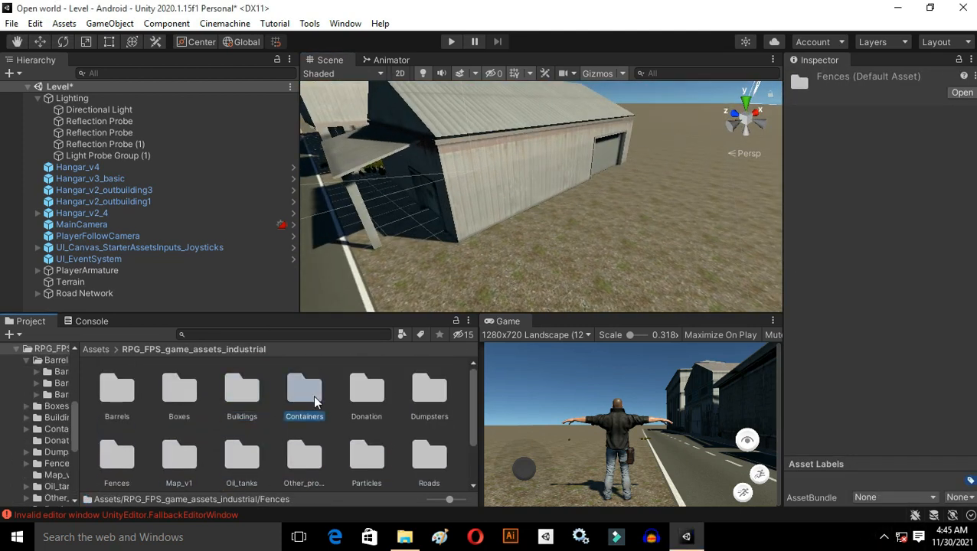
Place the Cargo_container_v1_LD1close prefab on the terrain behind the last hangar.
double_click(307, 394)
double_click(118, 392)
left_click_drag(177, 403, 747, 209)
key("e")
key("s")
right_click_drag(736, 207, 548, 201)
Duplicate the cargo container and position the copy next to the first one.
key("ctrl+d")
left_click_drag(561, 173, 530, 235)
left_click(530, 237)
right_click_drag(530, 237, 502, 222)
left_click(499, 218)
left_click_drag(486, 213, 536, 237)
left_click(529, 264)
right_click_drag(528, 265, 546, 288)
Browse the industrial hangar prefabs and open the Hangar_v5 folder.
left_click(189, 350)
double_click(240, 392)
double_click(115, 394)
left_click(111, 396)
double_click(111, 396)
double_click(113, 392)
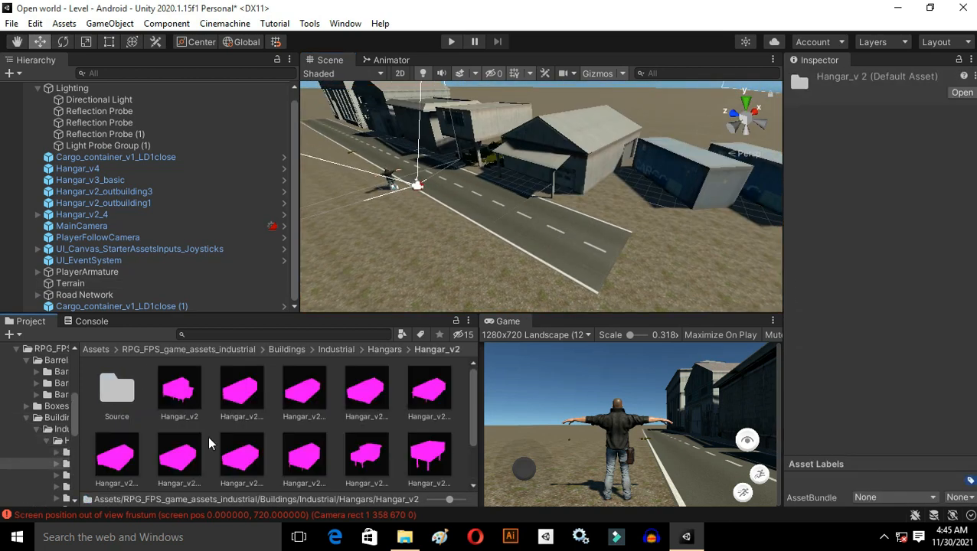
left_click(241, 451)
left_click(384, 349)
double_click(367, 387)
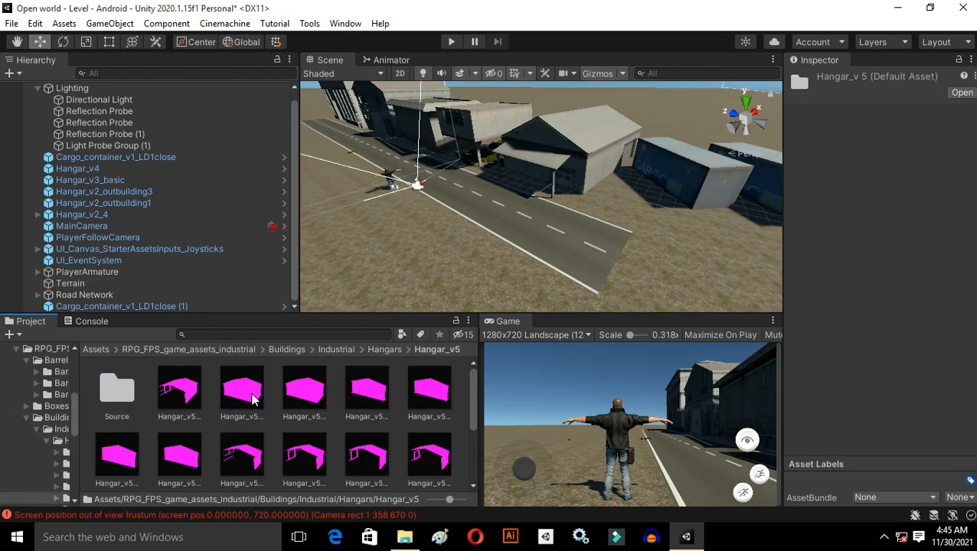
Place Hangar_v5_1_EP2 across the road from the other hangars, scale it to about 0.89 and seat it on the ground.
left_click(241, 391)
left_click_drag(242, 391, 406, 230)
right_click_drag(406, 230, 490, 207)
key("r")
left_click_drag(483, 150, 471, 155)
key("w")
left_click_drag(464, 100, 464, 113)
right_click_drag(524, 161, 482, 171)
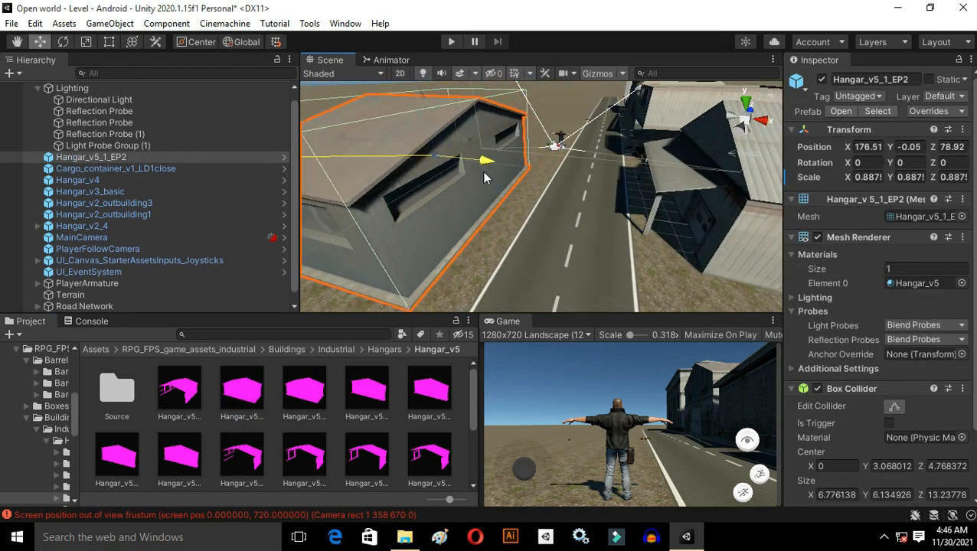
Place Hangar_v5_5 along the road beside the player and rotate it to about -89 degrees around Y, parallel to the road.
left_click(710, 196)
right_click_drag(709, 196, 767, 374)
left_click(582, 201)
left_click(622, 184)
left_click(573, 215)
left_click(639, 211)
scroll(342, 420, "down", 2)
left_click_drag(342, 419, 663, 139)
key("e")
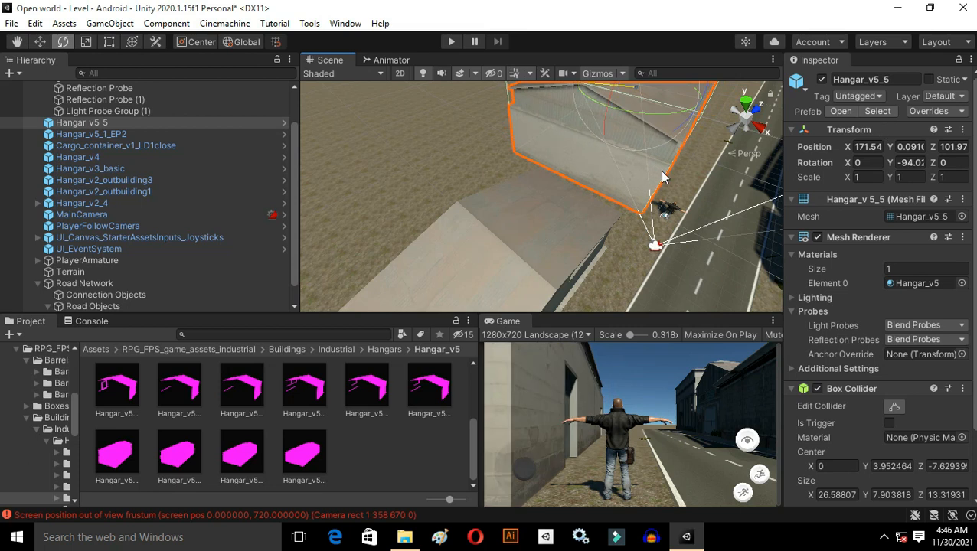
right_click_drag(605, 176, 606, 167)
left_click_drag(606, 167, 617, 191)
key("shift+space")
key("shift+space")
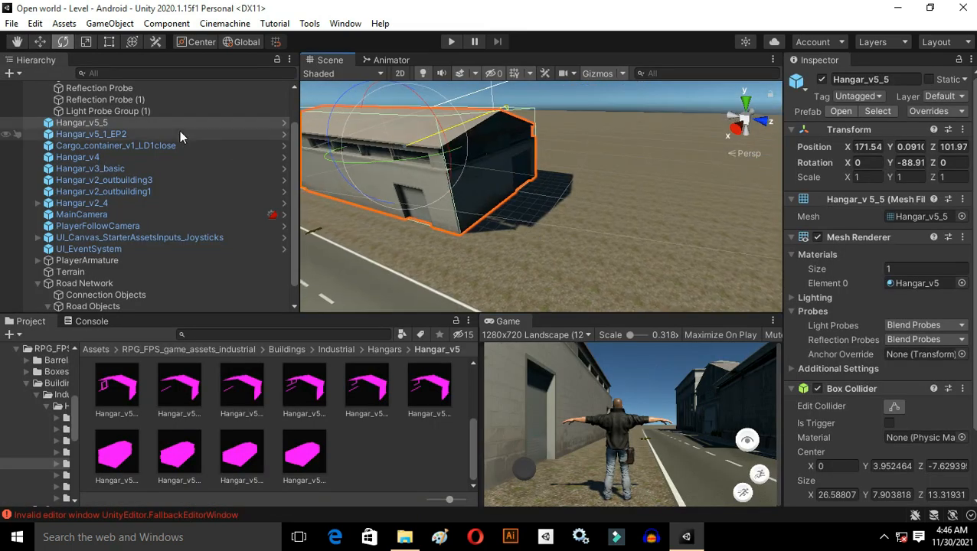
Create an empty scene object named "Buildings".
scroll(220, 139, "up", 2)
left_click(37, 98)
left_click(37, 268)
right_click(106, 298)
left_click(155, 371)
type("Buildings")
key("Return")
Move all objects from Hangar_v5_5 through Hangar_v2_4 under the Buildings object.
left_click(94, 194)
left_click(82, 110, "shift")
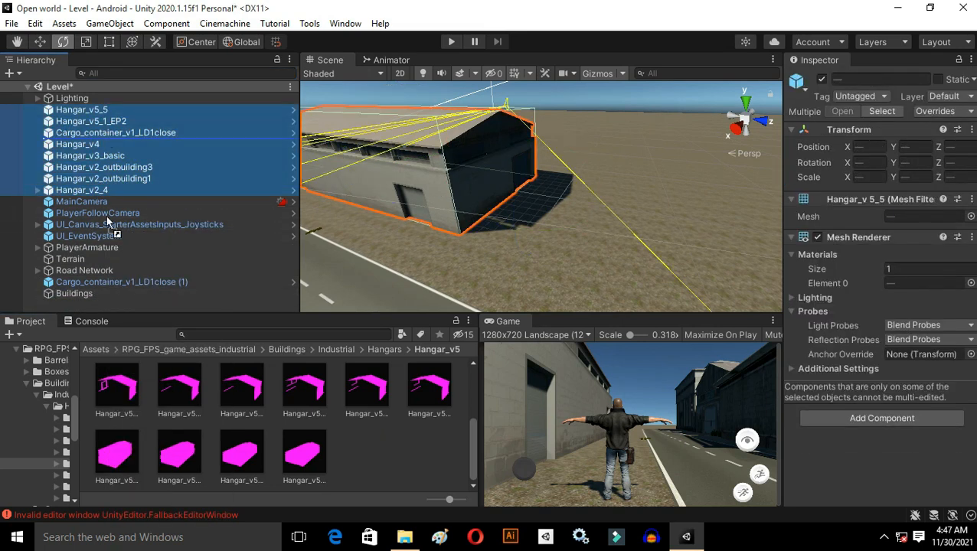
left_click_drag(106, 133, 75, 294)
left_click(37, 202)
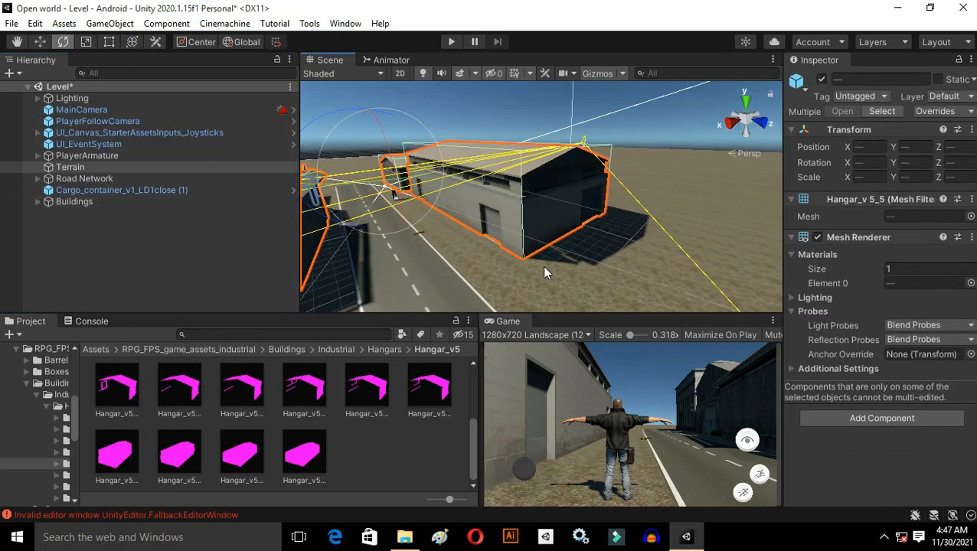
Place the Hangar_v5_2 prefab beside the road near the end of Hangar_v5_5.
left_click(303, 455)
left_click_drag(96, 459, 647, 244)
left_click(647, 244)
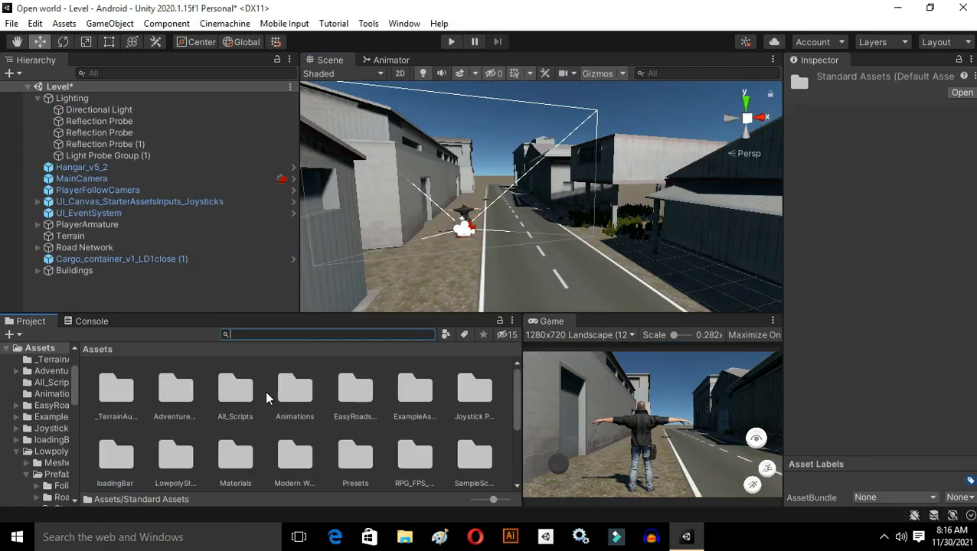
Search the project for street assets and open the Bench folder in LowpolyStreetPack's StreetProps prefabs.
left_click(235, 414)
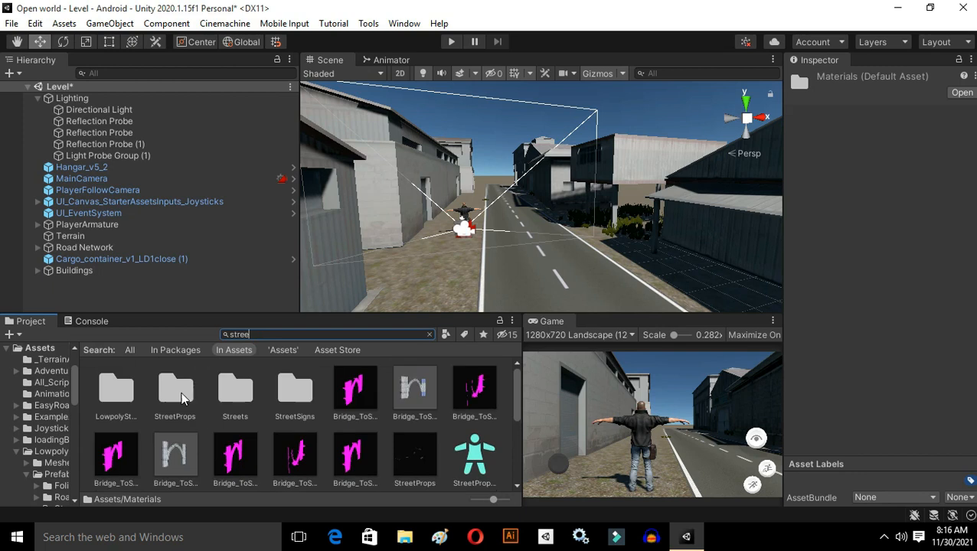
double_click(297, 389)
key("BackSpace")
key("BackSpace")
double_click(118, 453)
key("BackSpace")
double_click(473, 391)
key("BackSpace")
scroll(168, 414, "up", 1)
double_click(135, 393)
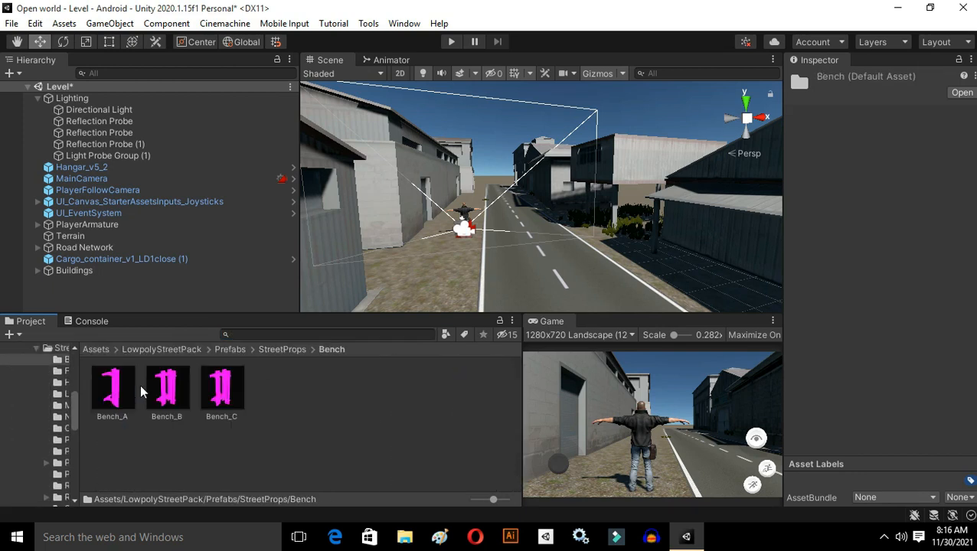
Try placing and resizing a Bench_B prefab beside the hangar wall near the player.
left_click_drag(917, 452, 849, 431)
scroll(497, 259, "up", 5)
right_click_drag(497, 259, 196, 247)
left_click_drag(162, 394, 538, 281)
left_click(538, 253)
right_click_drag(539, 253, 598, 242)
left_click(626, 243)
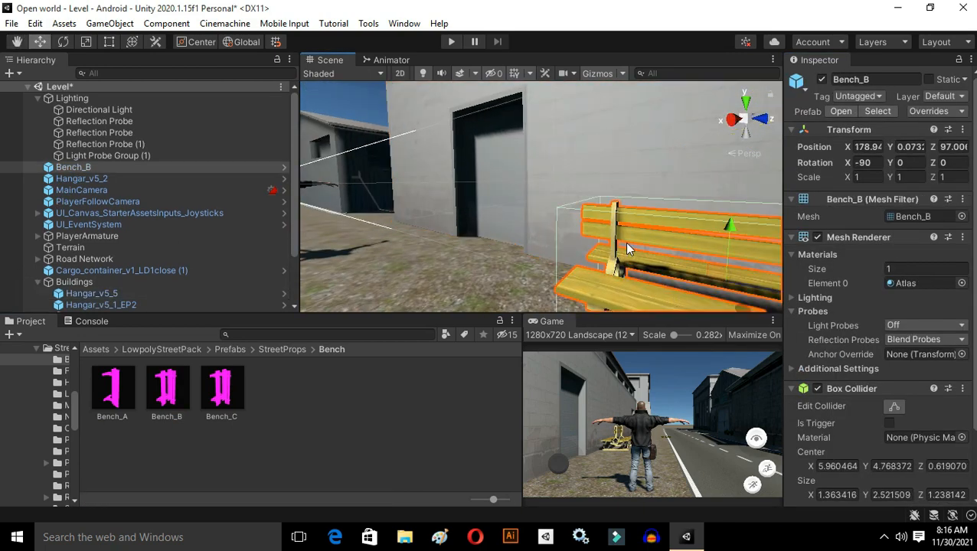
key("r")
left_click_drag(649, 205, 494, 236)
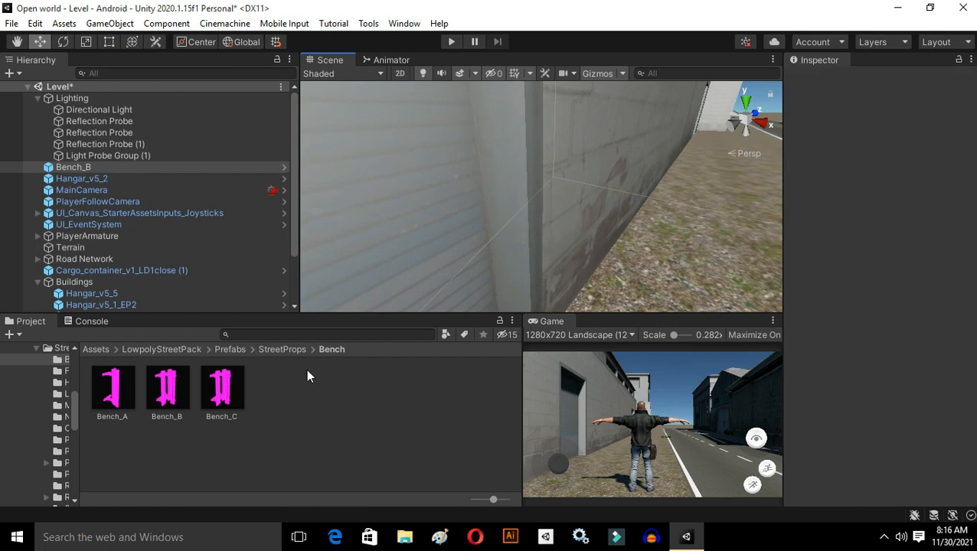
Place Bench_A against the hangar wall, rotate it to about -177 degrees around Z and lower it to Y -0.15.
left_click(222, 390)
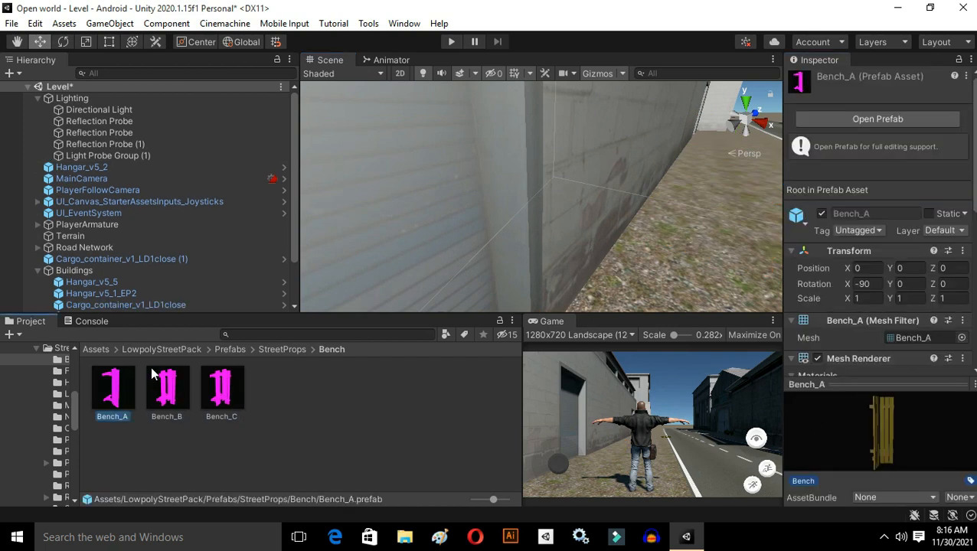
left_click_drag(113, 389, 701, 210)
right_click_drag(659, 199, 713, 172)
scroll(612, 200, "down", 3)
left_click(64, 41)
left_click_drag(636, 219, 542, 201)
left_click(40, 41)
left_click_drag(604, 126, 605, 138)
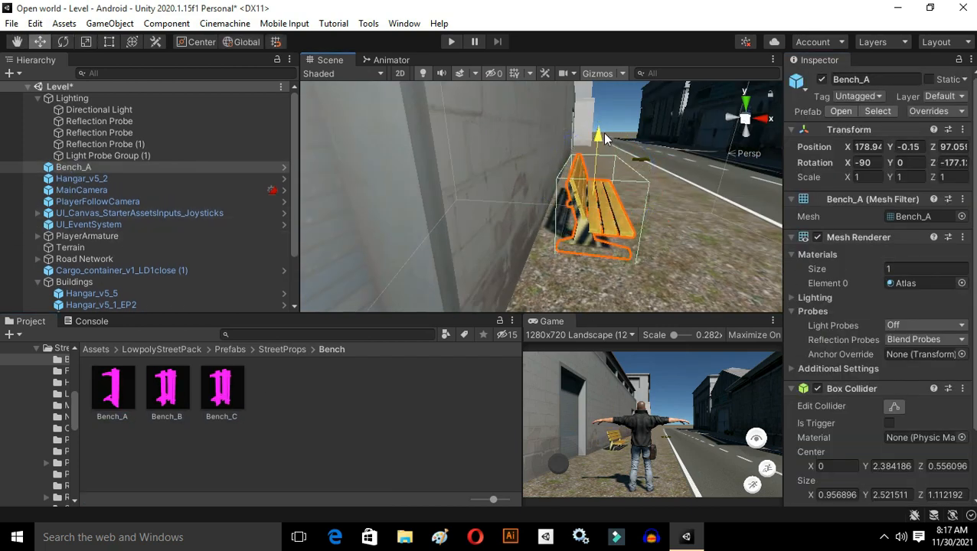
Look through the StreetProps prefab folders, including LightShape, NewsBoard and ParkLamp, for further props to place.
left_click(673, 223)
right_click_drag(673, 223, 405, 309)
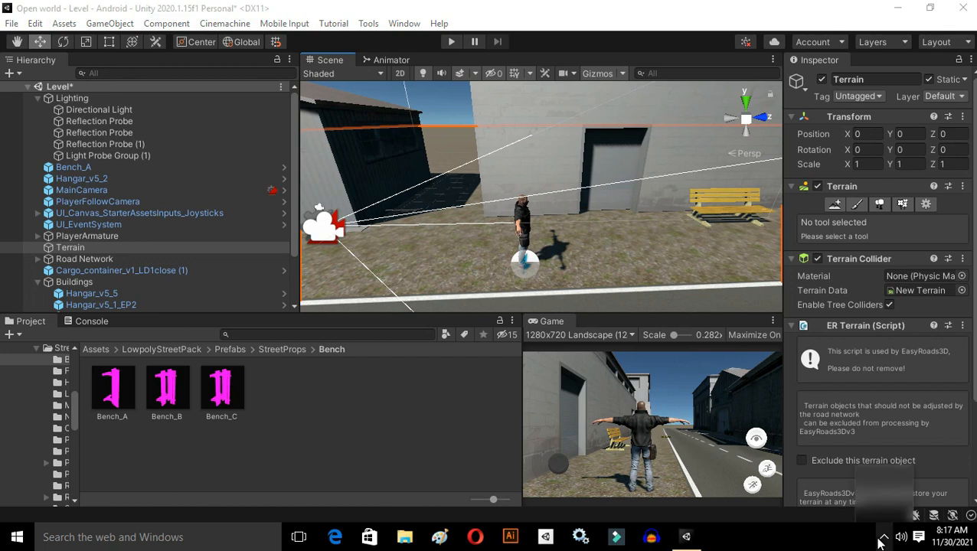
left_click(281, 349)
left_click(175, 390)
double_click(295, 391)
left_click(284, 350)
left_click(354, 391)
left_click(405, 392)
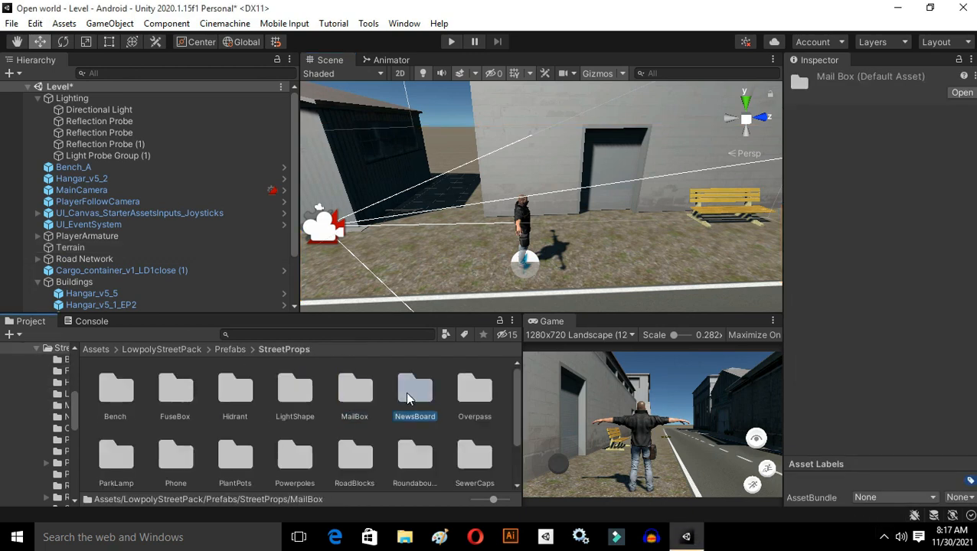
double_click(407, 392)
key("BackSpace")
double_click(115, 457)
left_click(166, 398)
key("BackSpace")
Place Powerpole_B_A and Powerpole_B_B prefabs beside the hangar wall and duplicate Powerpole_B_B to continue the power line along the road.
double_click(290, 448)
mouse_move(330, 237)
left_mouse_down("alt")
mouse_move(358, 229)
mouse_move(314, 245)
left_mouse_up("alt")
left_click_drag(277, 391, 575, 182)
left_click_drag(574, 182, 589, 214, "alt")
key("ctrl+d")
left_click_drag(536, 195, 582, 229)
left_click(226, 387)
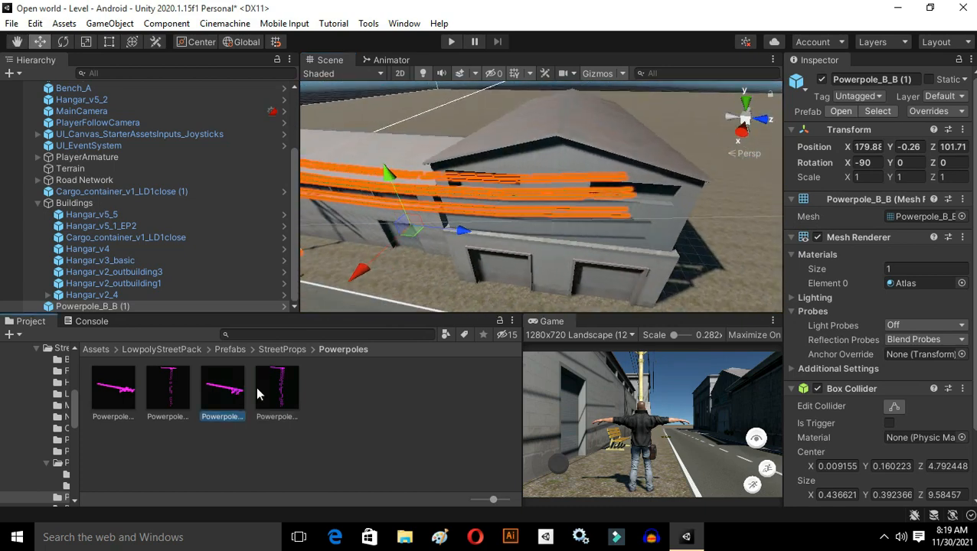
left_click_drag(601, 283, 601, 285)
left_click(537, 291)
left_click_drag(536, 291, 618, 366, "alt")
Duplicate the three power poles together and move the copies to the opposite side of the road.
left_click(86, 111, "shift")
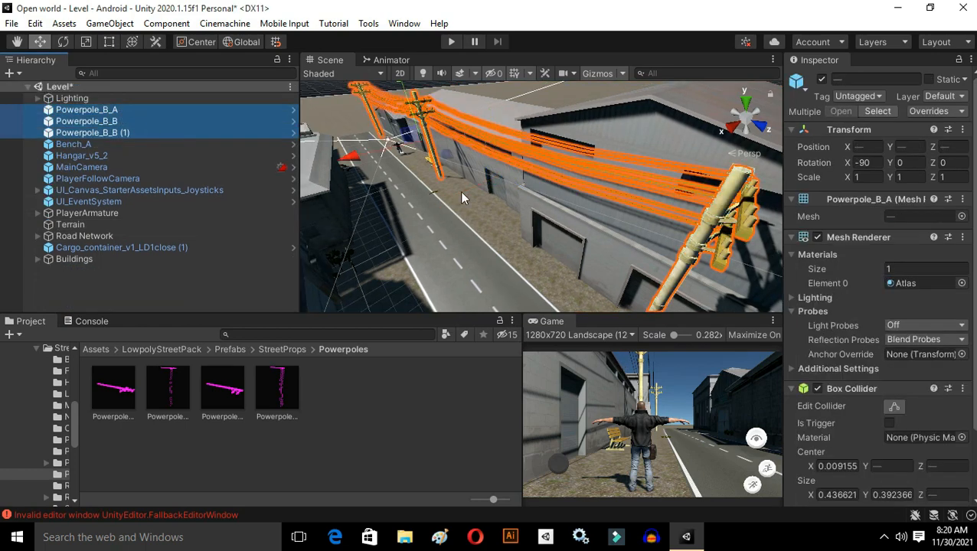
key("ctrl+d")
left_click_drag(460, 191, 252, 198)
right_click_drag(398, 195, 367, 161)
Check the RoadBlocks prefabs, and search the project assets for "sign".
left_click(282, 349)
double_click(352, 441)
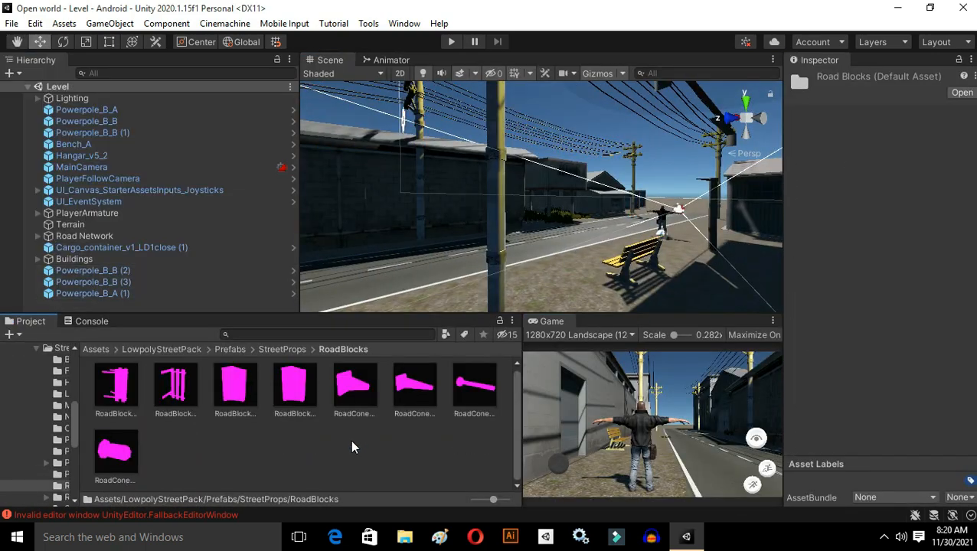
left_click(282, 349)
left_click(333, 335)
type("sign")
Preview the street sign prefabs and place StreetSign_A at the roadside near the player.
scroll(268, 442, "down", 4)
left_click(299, 445)
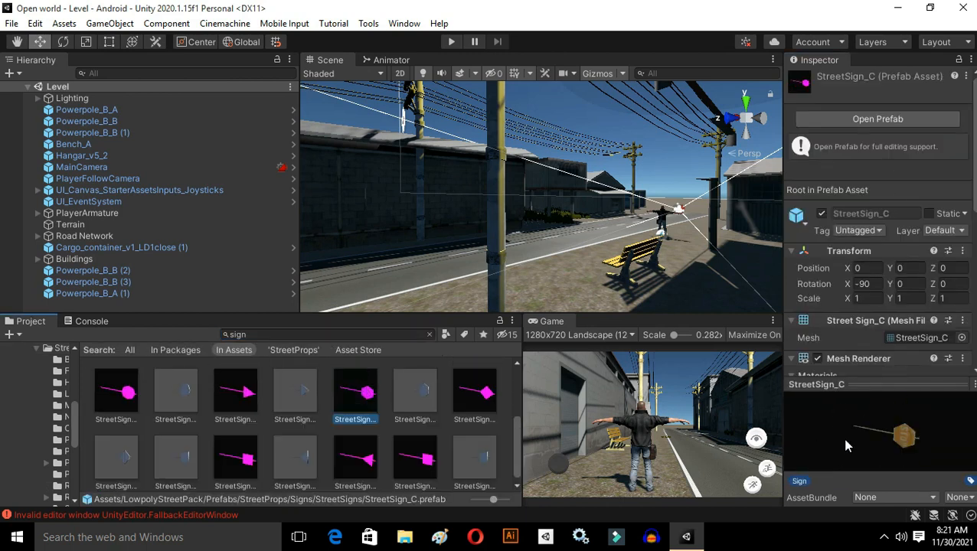
left_click(367, 457)
left_click_drag(918, 431, 910, 427)
right_click_drag(506, 199, 666, 207)
left_click(235, 453)
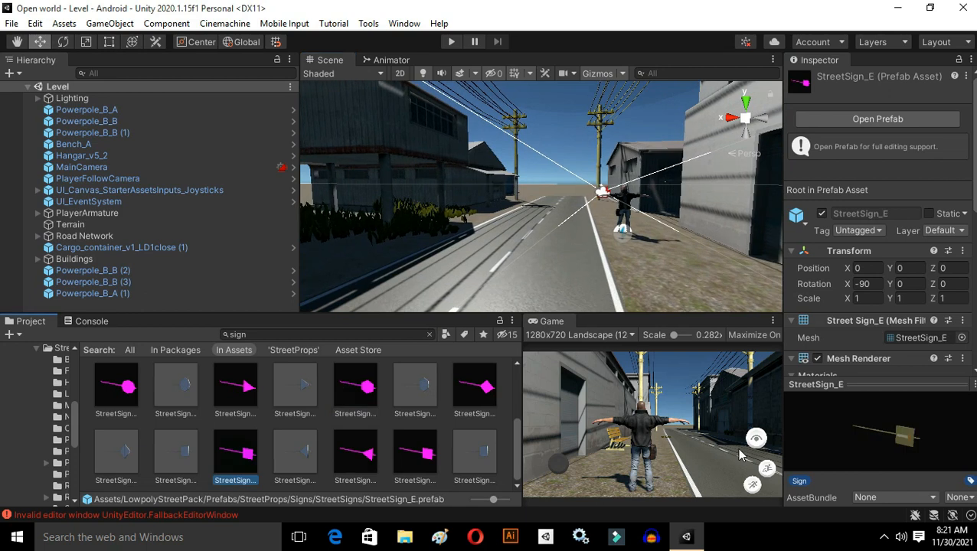
left_click_drag(151, 385, 669, 247)
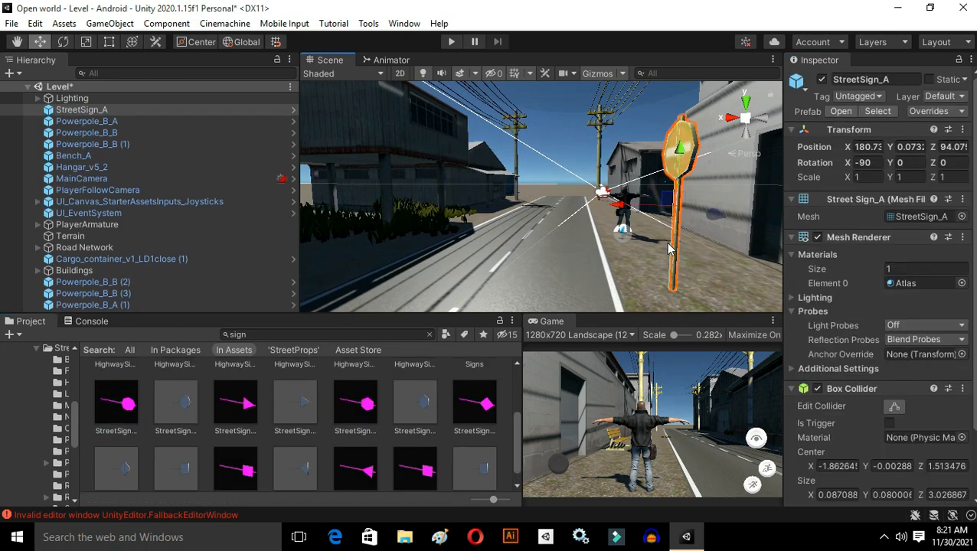
right_click_drag(643, 299, 469, 195)
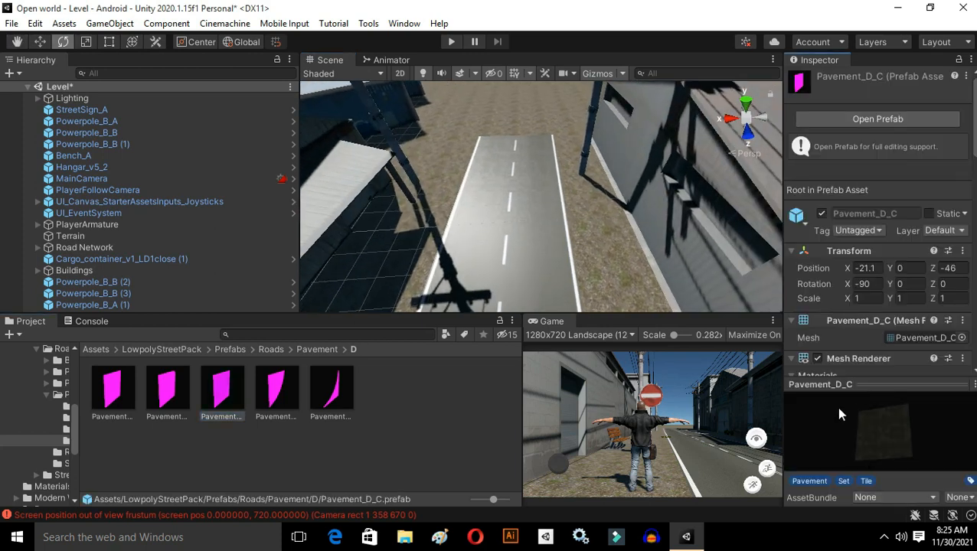
Place Pavement_D_C between road and hangar wall, scaled to about 0.0736, rotated to 2.142 degrees around Z and lowered to Y 0.06.
left_click_drag(228, 401, 595, 215)
key("r")
left_click_drag(595, 215, 536, 247)
right_click_drag(536, 247, 589, 251)
scroll(588, 251, "up", 4)
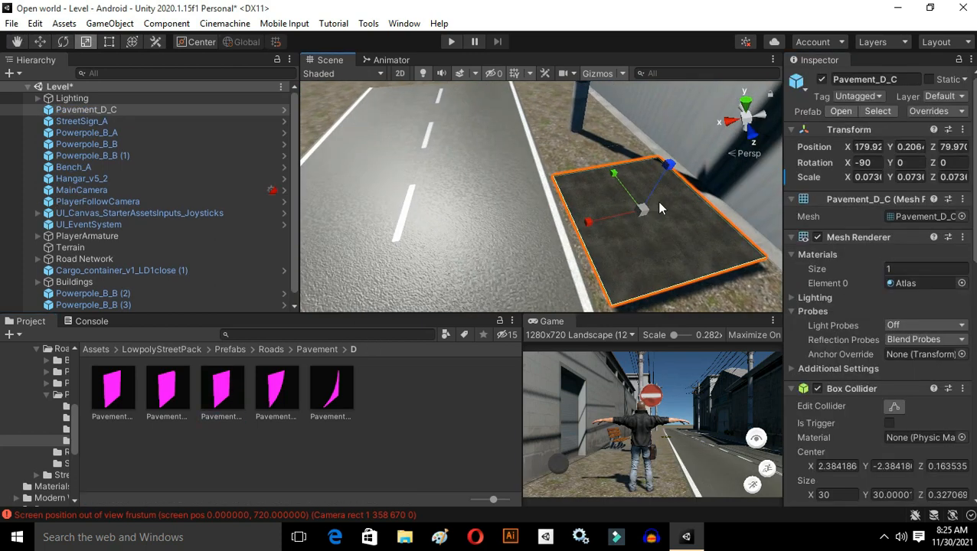
key("w")
key("w")
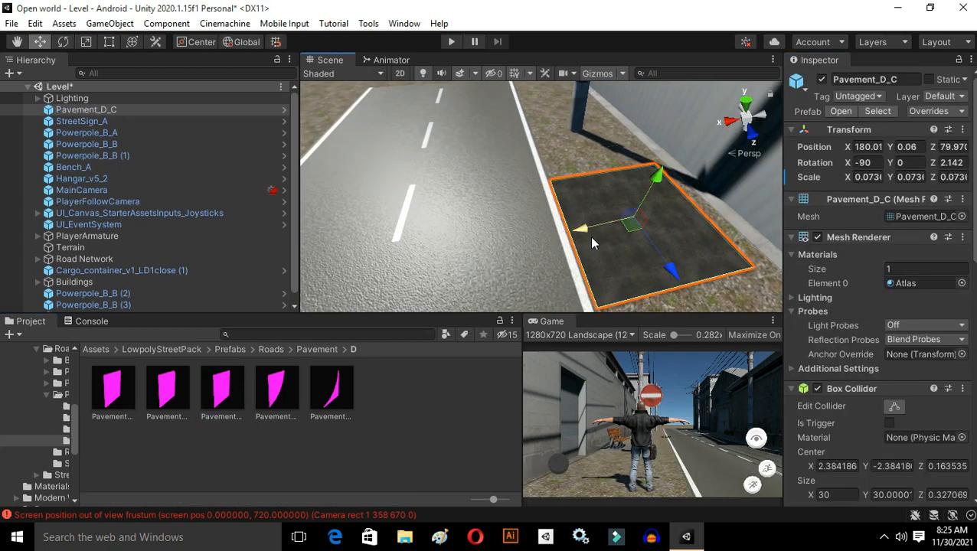
Stretch the pavement slab along the road to a Y scale of about 0.157.
key("f")
key("r")
key("ctrl+d")
Create an empty object named Towers in the scene.
left_click(9, 74)
left_click(37, 103)
type("Towers")
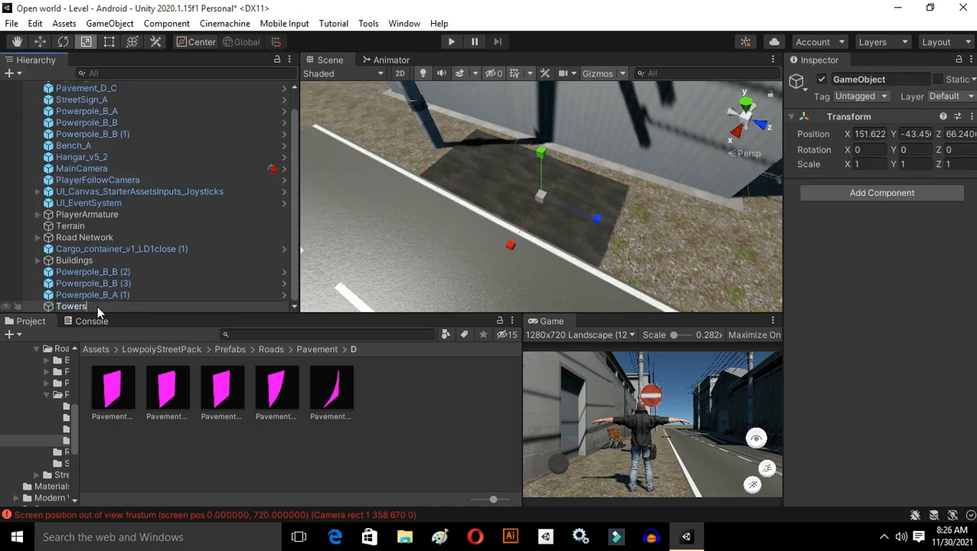
key("Return")
Group all six power poles under the Towers object.
scroll(105, 133, "up", 1)
left_click(107, 132)
left_click(107, 155, "shift")
left_click_drag(120, 216, 91, 308)
left_click(109, 239)
left_click(115, 261, "shift")
left_click_drag(115, 262, 107, 273)
scroll(118, 265, "up", 1)
left_click(107, 190)
left_click(100, 167)
left_click(94, 133)
Create an empty object named probs for the street props.
left_click(44, 270)
left_click(37, 260)
left_click(140, 373)
type("pro")
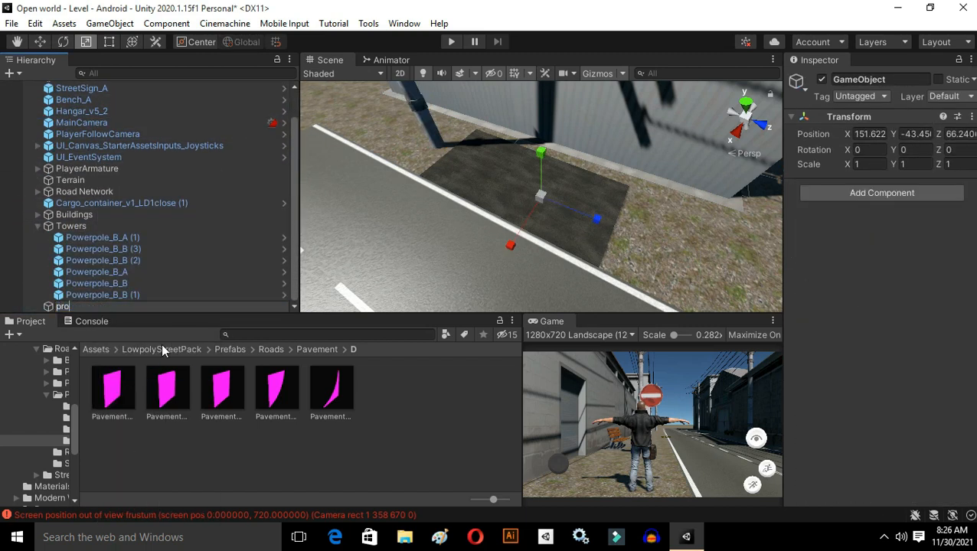
Move Pavement_D_C, StreetSign_A, Bench_A and Hangar_v5_2 into the probs object.
left_click(39, 227)
left_click(89, 144)
left_click(91, 111, "shift")
left_click_drag(90, 111, 75, 271)
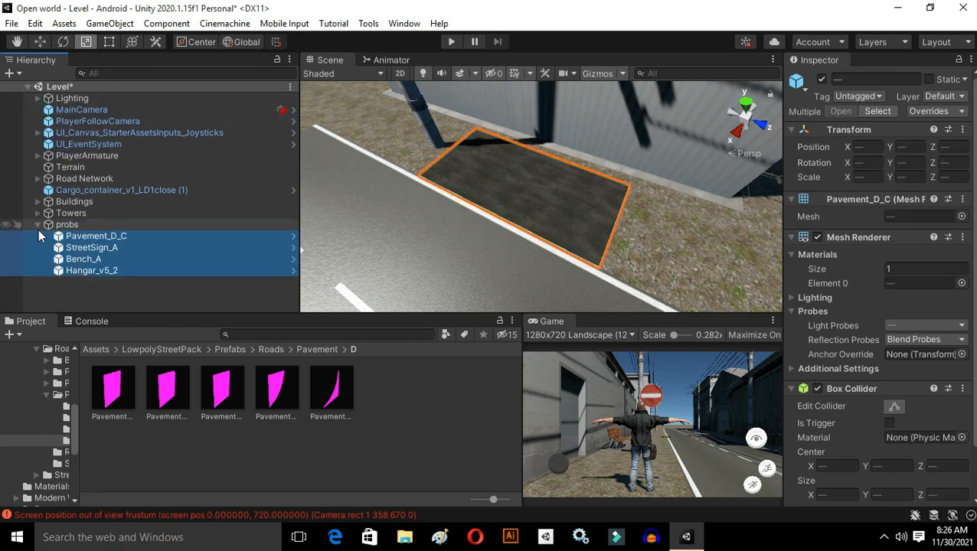
Duplicate the Pavement_D_C slab twice to continue the pavement between the road and the hangar wall.
left_click(469, 191)
key("w")
left_click_drag(470, 194, 523, 203)
key("ctrl+d")
key("ctrl+z")
right_click_drag(523, 203, 509, 169)
left_click_drag(509, 169, 534, 263)
key("ctrl+d")
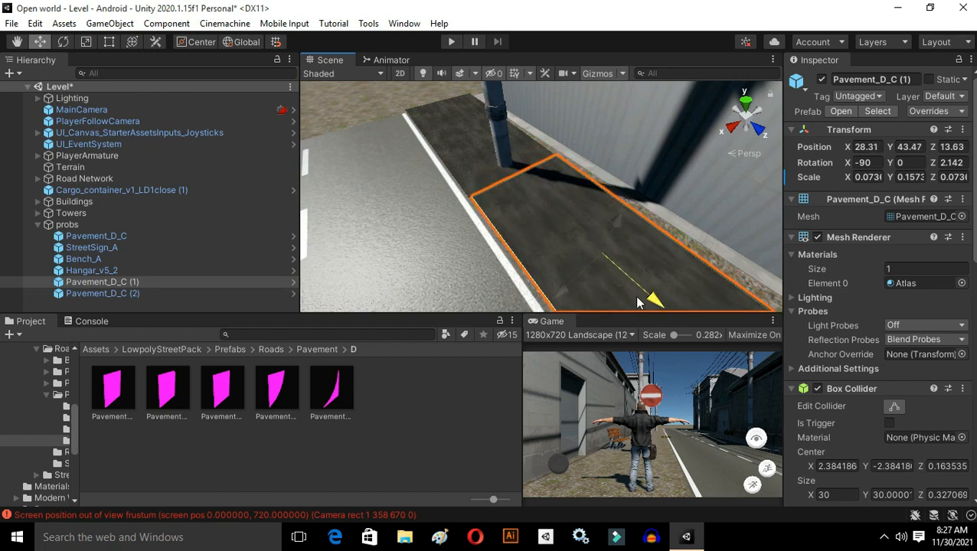
Adjust the positions of the duplicated pavement slabs so they line up along the road edge.
left_click_drag(639, 303, 643, 305)
left_click_drag(643, 305, 757, 279, "alt")
scroll(582, 239, "up", 2)
left_click_drag(630, 257, 632, 262)
right_click_drag(632, 262, 475, 180)
left_click(567, 218)
left_click(475, 180)
left_click_drag(462, 149, 461, 143)
right_click_drag(490, 180, 557, 206)
left_click(558, 205)
mouse_move(557, 206)
right_mouse_down()
mouse_move(569, 193)
mouse_move(574, 201)
right_mouse_up()
Play-test the level by walking the character along the road and turning the camera, and end the test.
key("shift+space")
left_click(449, 46)
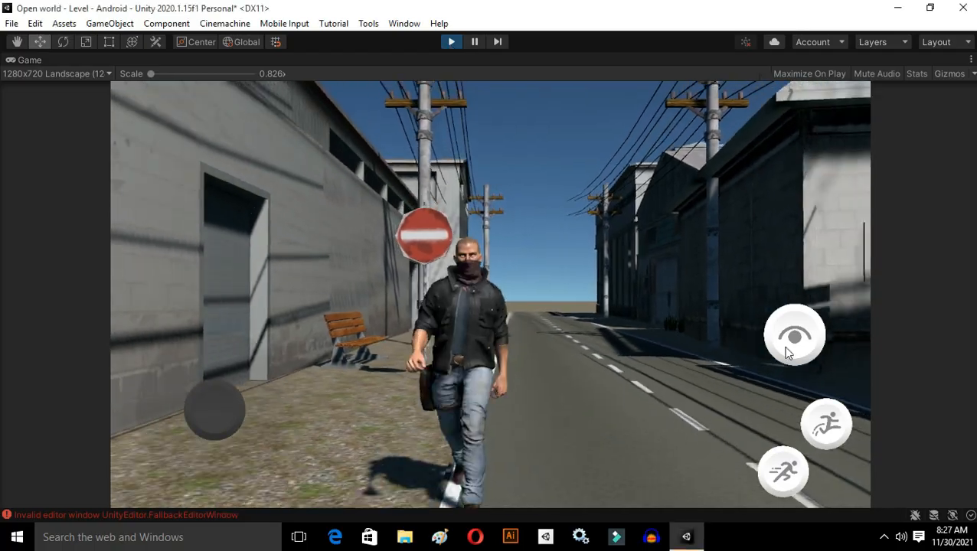
left_click_drag(786, 348, 572, 257)
key("w")
key("w")
left_click_drag(793, 339, 827, 307)
key("w")
left_click_drag(787, 366, 760, 343)
left_click(451, 42)
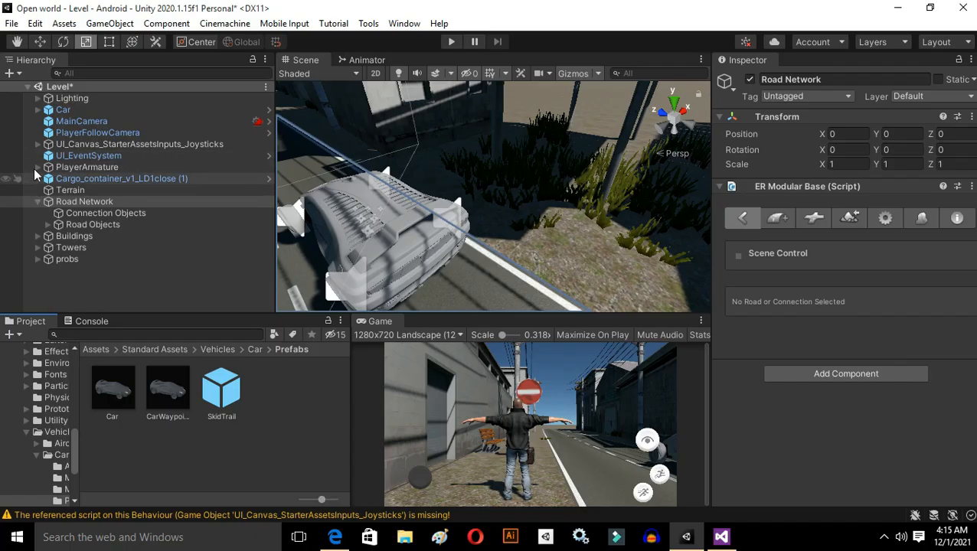
Search the project assets for "simple" and open the Prefabs folder of the SimpleInput plugin.
right_click_drag(514, 271, 494, 267)
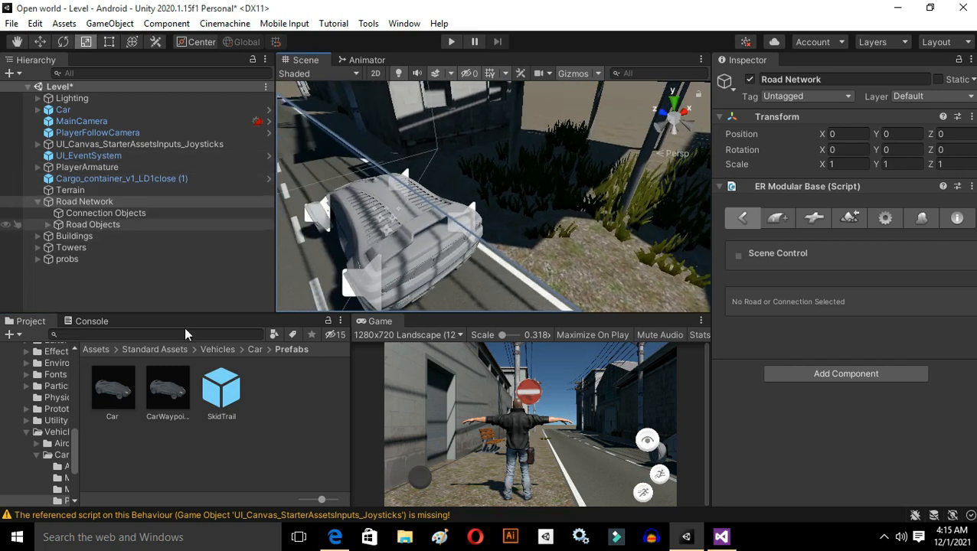
left_click(288, 395)
key("BackSpace")
key("BackSpace")
key("BackSpace")
key("BackSpace")
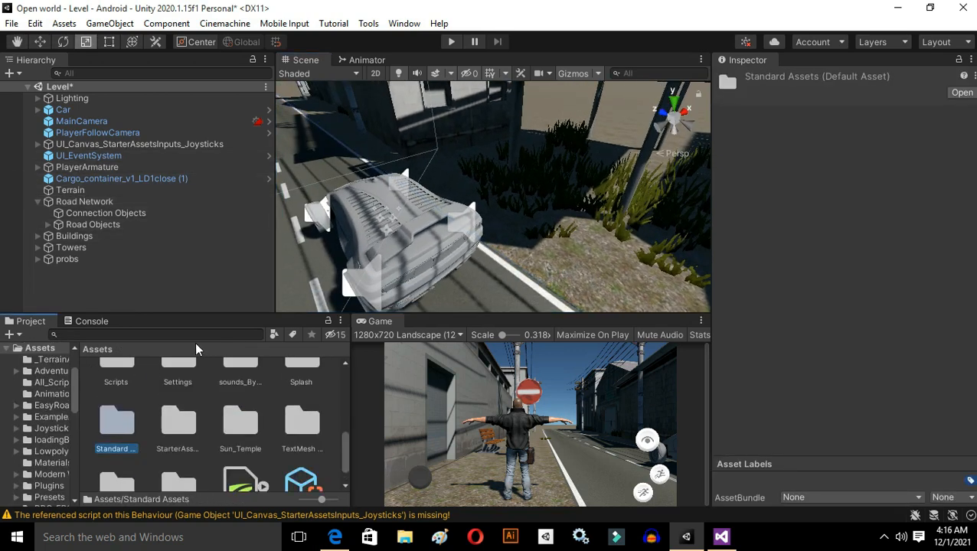
left_click(188, 337)
type("simp")
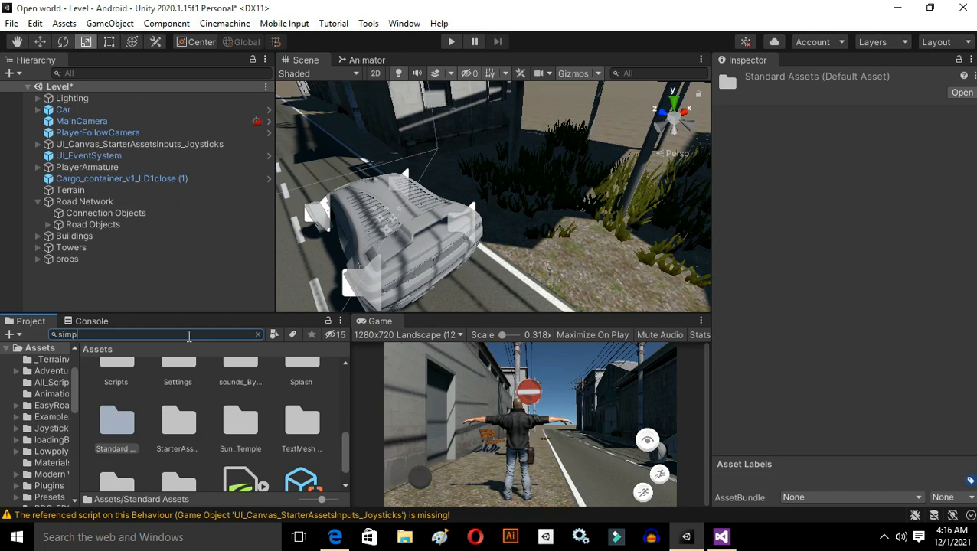
type("le")
scroll(184, 371, "up", 5)
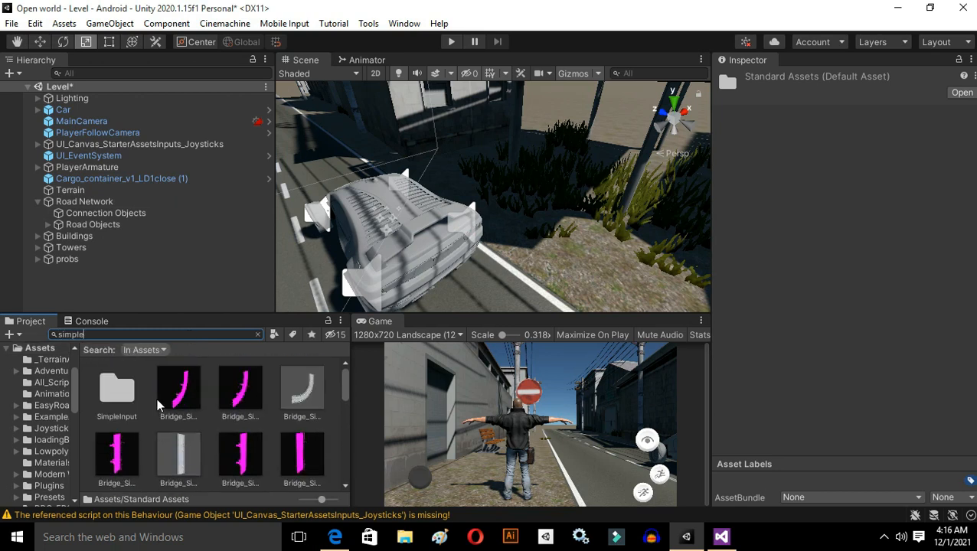
double_click(125, 397)
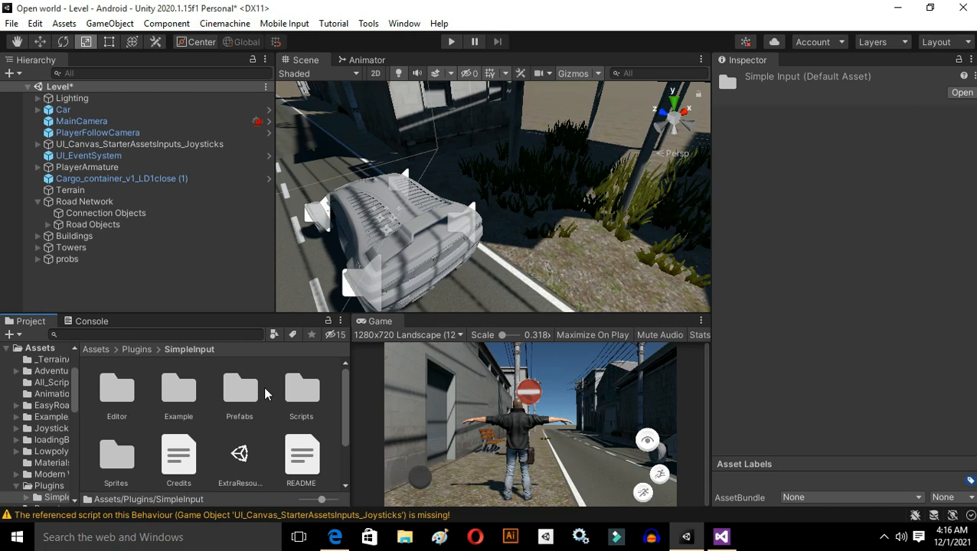
double_click(241, 398)
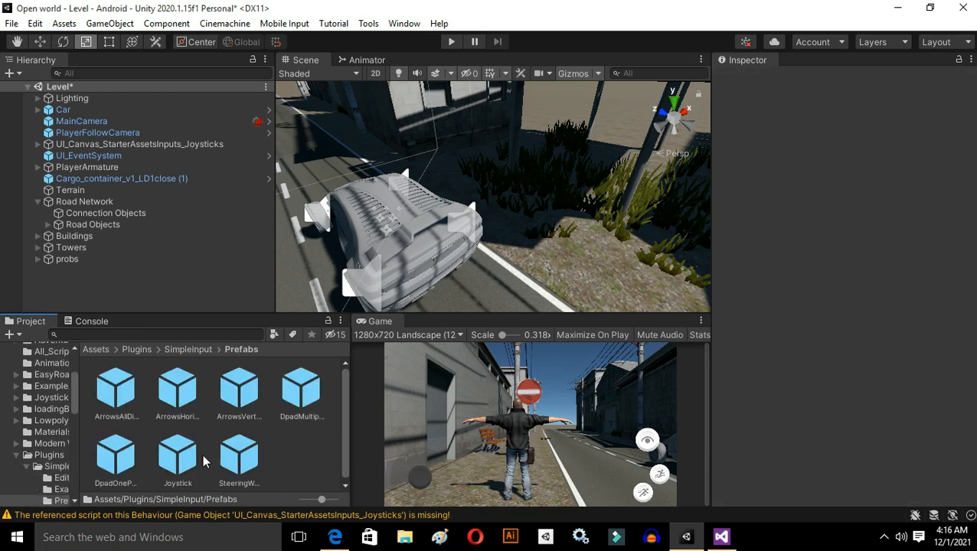
Add the SteeringWheel prefab to UI_Canvas_StarterAssetsInputs_Joysticks and place it below UI_Virtual_Button_Sprint.
left_click(239, 460)
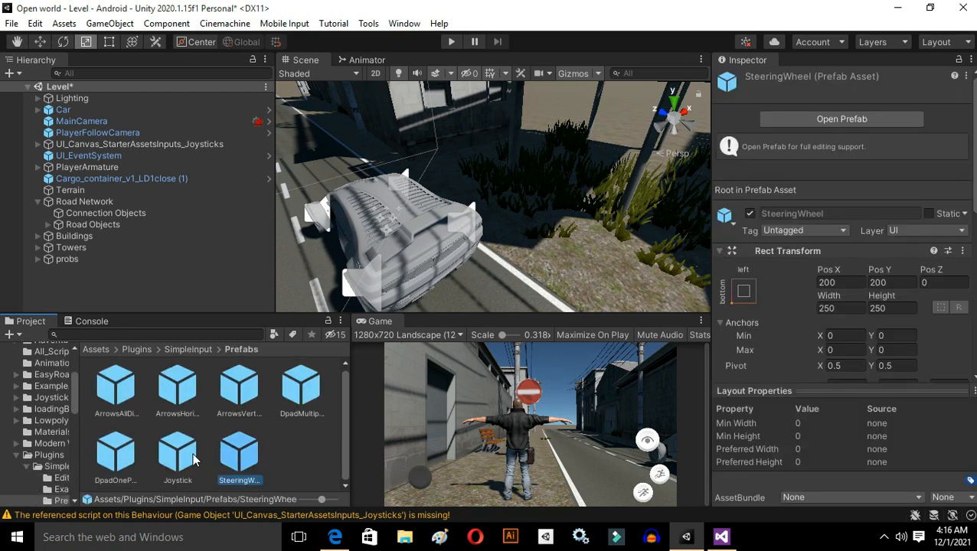
left_click(38, 144)
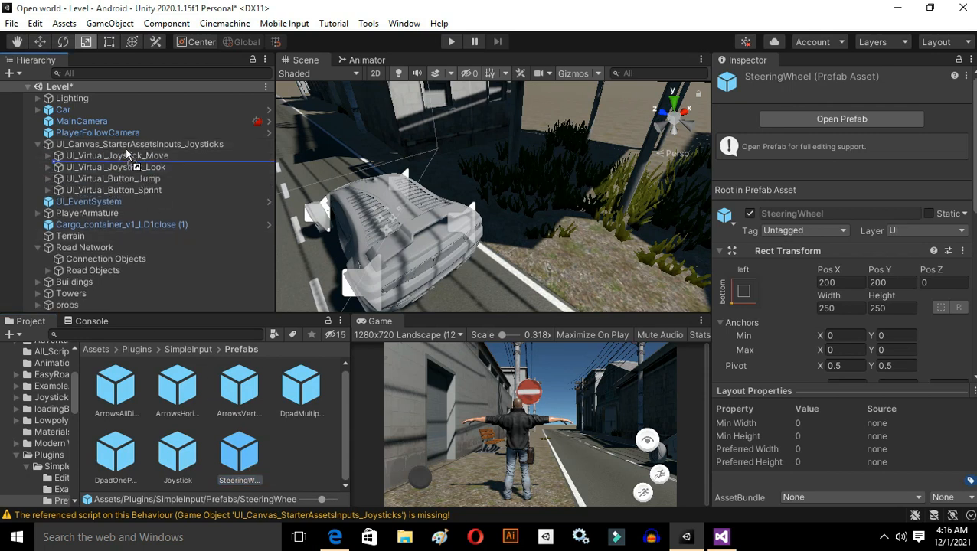
left_click_drag(95, 156, 92, 156)
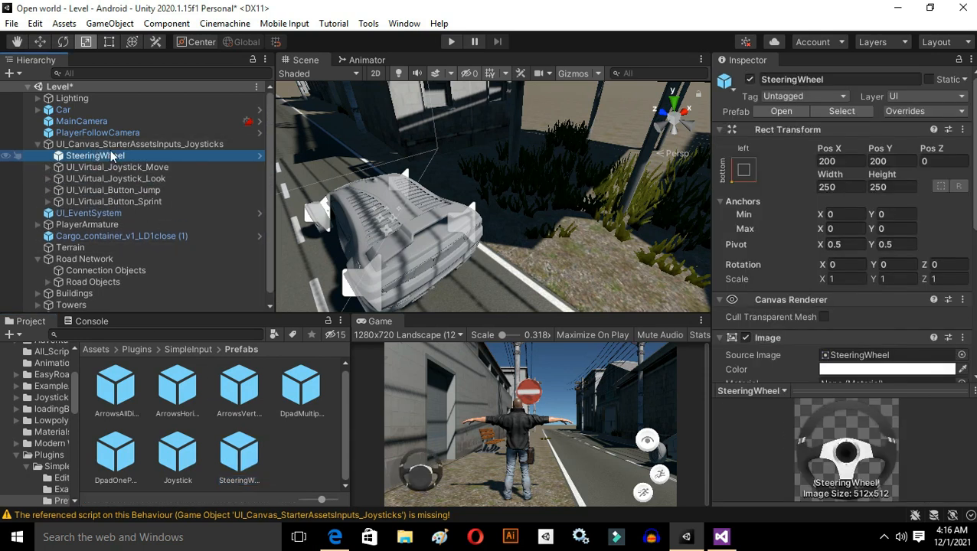
left_click_drag(98, 213, 95, 208)
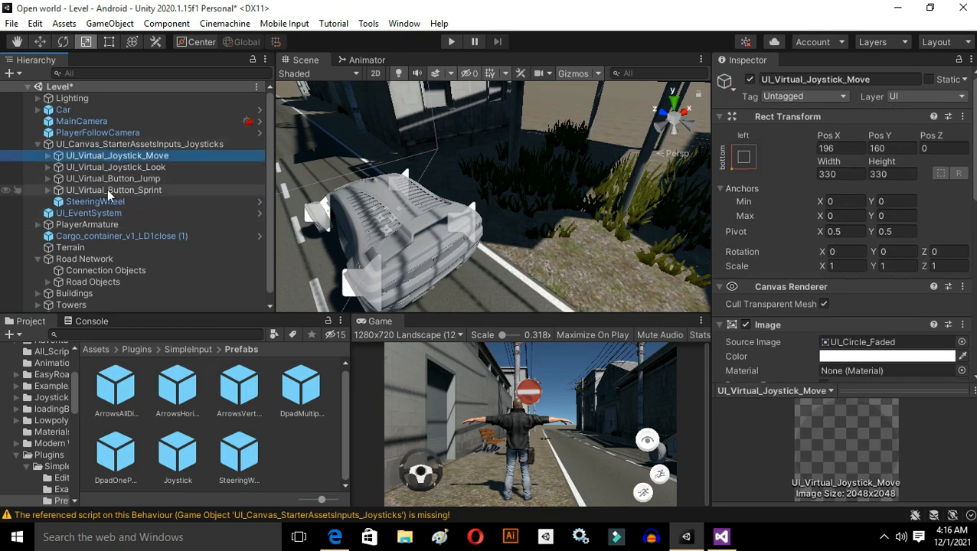
Deactivate the four UI_Virtual joystick and button objects and the MainCamera.
left_click(113, 190, "shift")
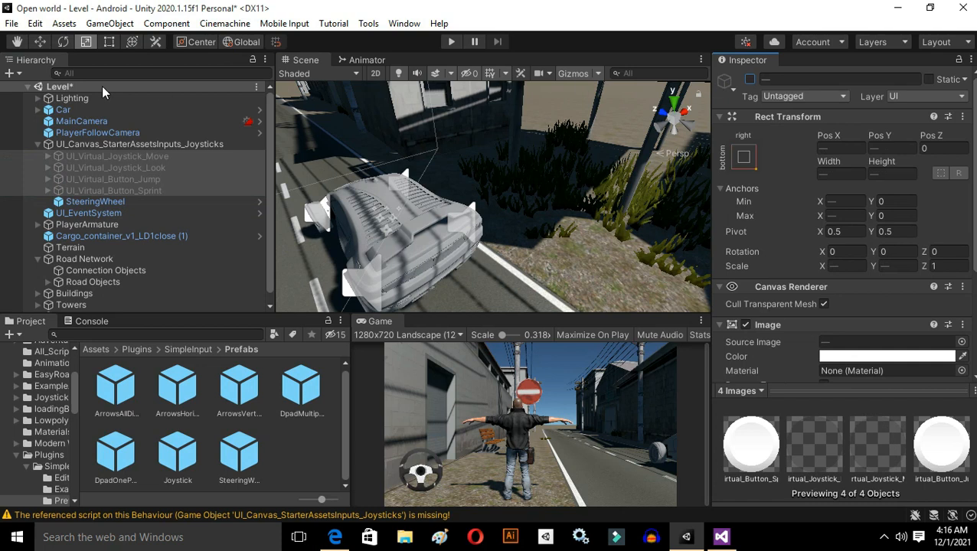
left_click(48, 144)
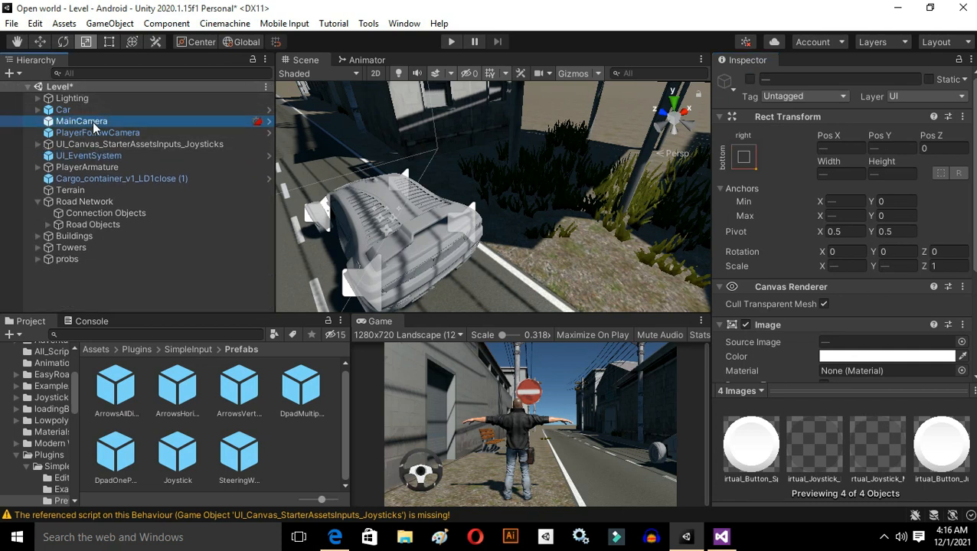
left_click(93, 122)
left_click(750, 80)
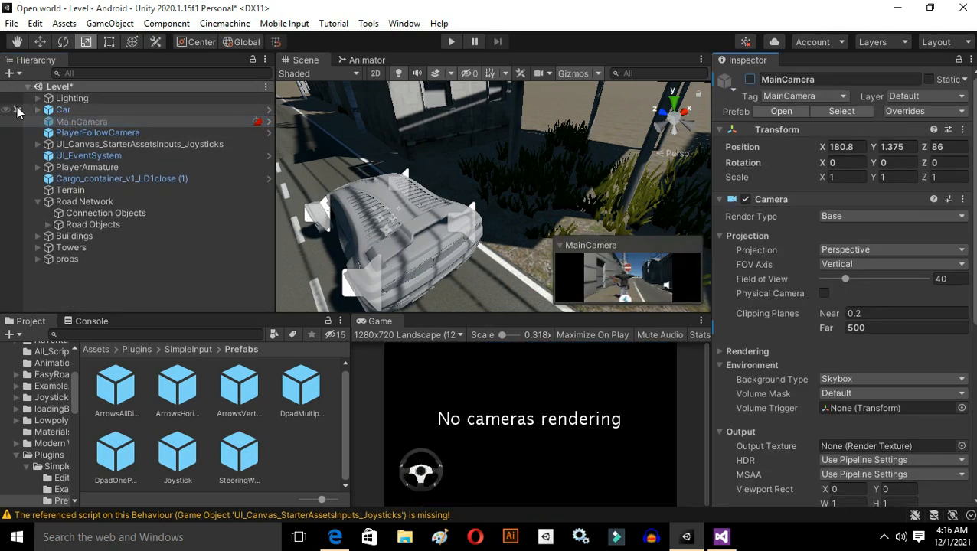
Add a camera as a child of Car and place it behind and above the car at about Y 2.037, Z -3.61.
right_click(65, 112)
left_click(107, 419)
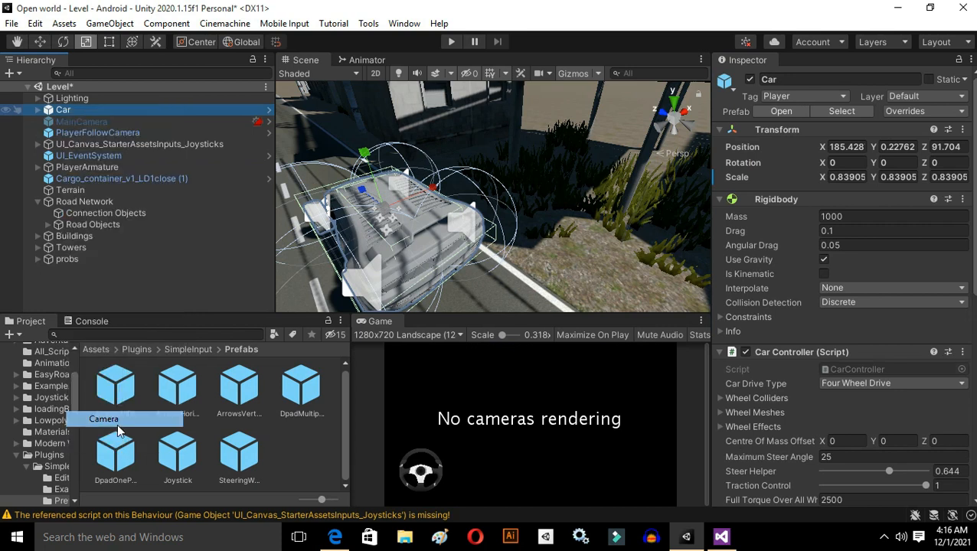
left_click_drag(371, 216, 442, 222)
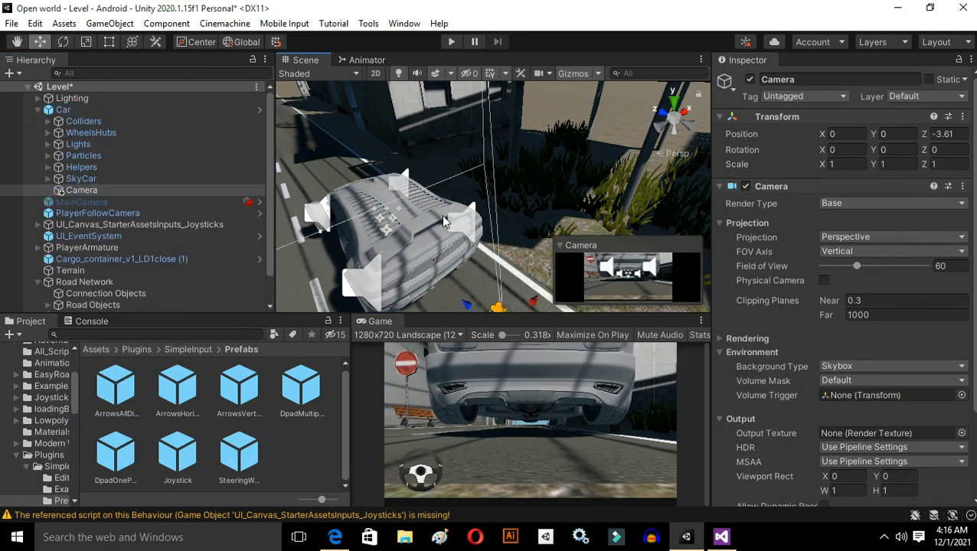
right_click_drag(465, 249, 491, 306)
left_click_drag(504, 288, 497, 201)
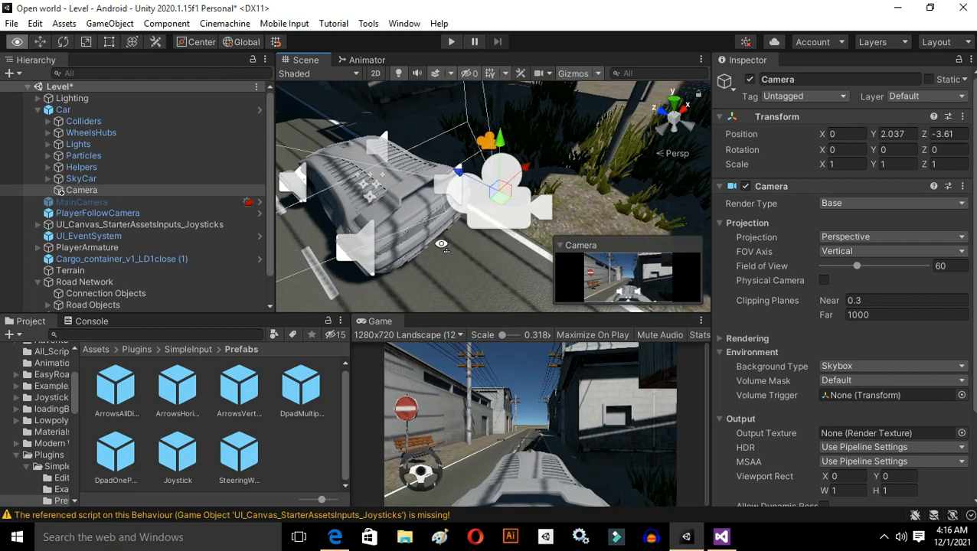
Move the car's camera back to about Z -4.449, lower it to Y 1.849 and tilt it to about 11.732 degrees around X.
right_click_drag(442, 244, 469, 254)
left_click_drag(402, 145, 487, 173)
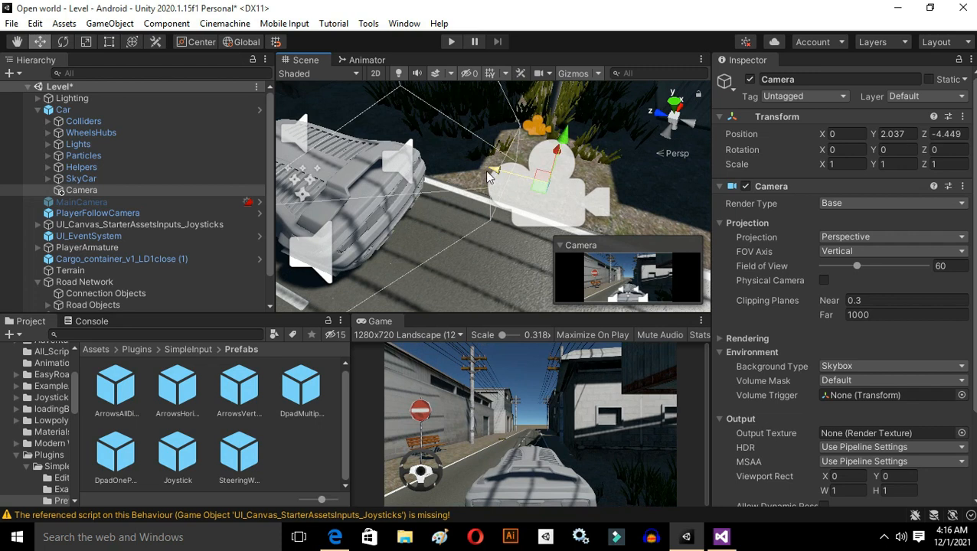
left_click_drag(566, 140, 546, 173)
key("e")
key("w")
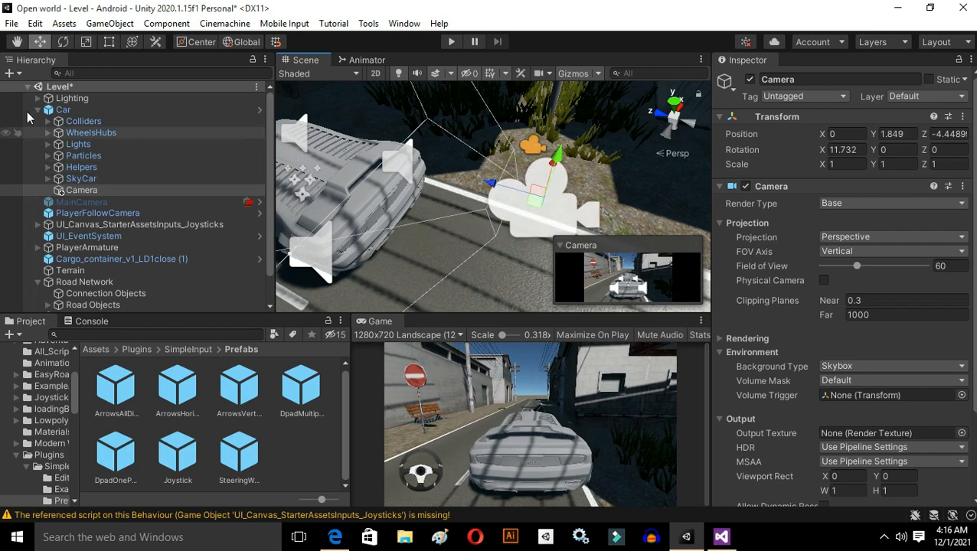
Scale the SteeringWheel in UI_Canvas_StarterAssetsInputs_Joysticks up uniformly to about 1.3715.
left_click(37, 110)
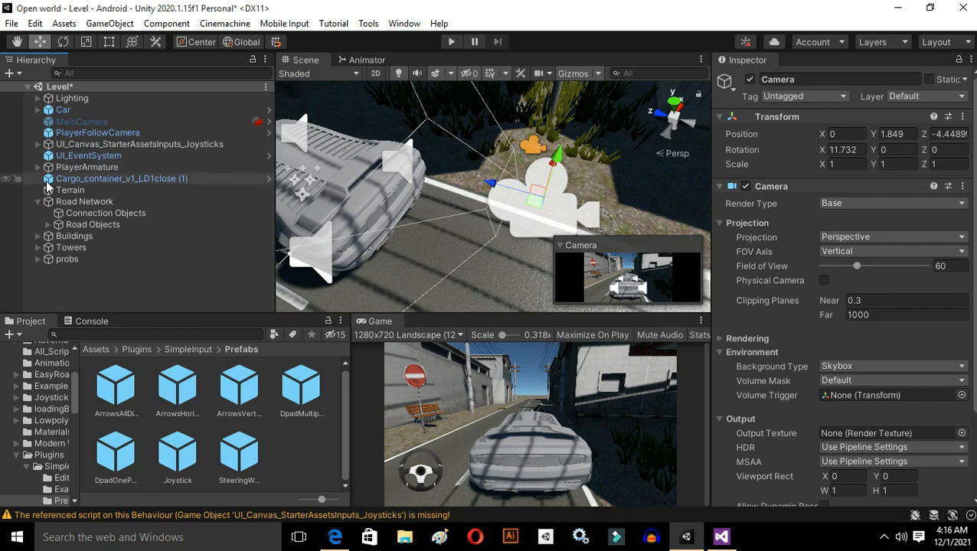
left_click(37, 144)
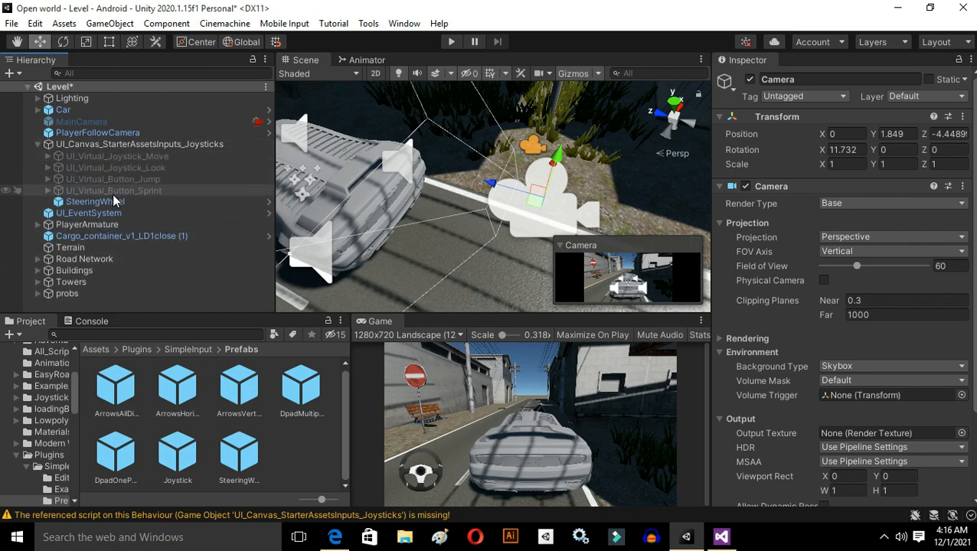
double_click(96, 201)
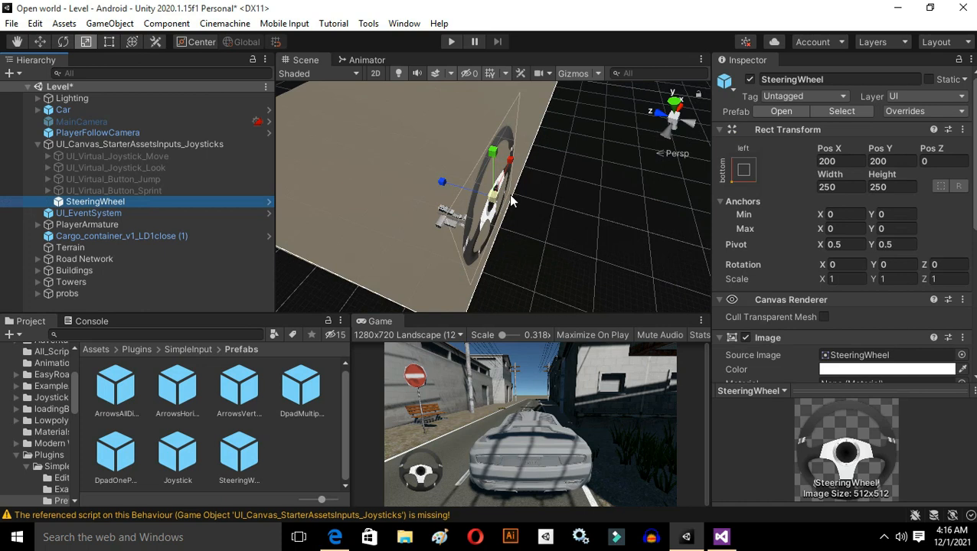
left_click(375, 74)
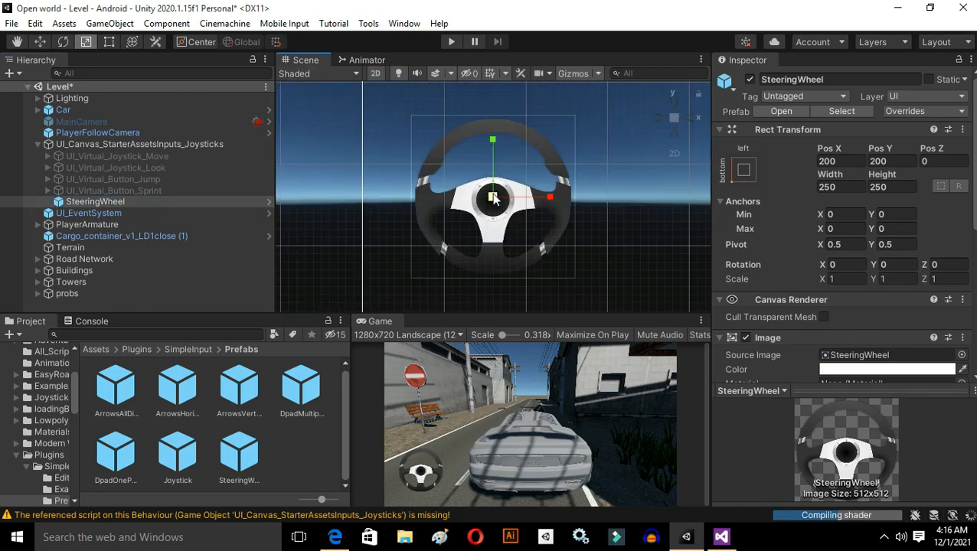
left_click_drag(494, 199, 520, 211)
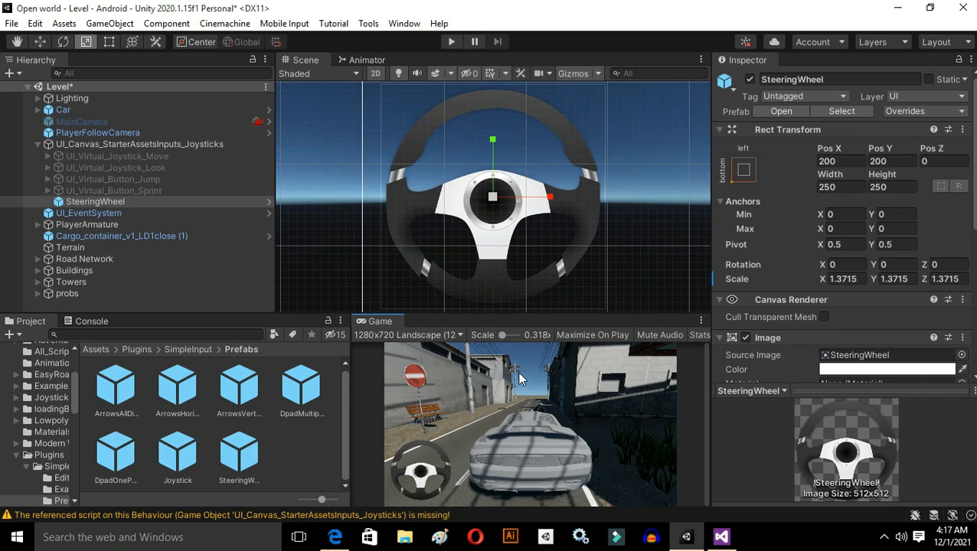
left_click(393, 109)
left_click(373, 74)
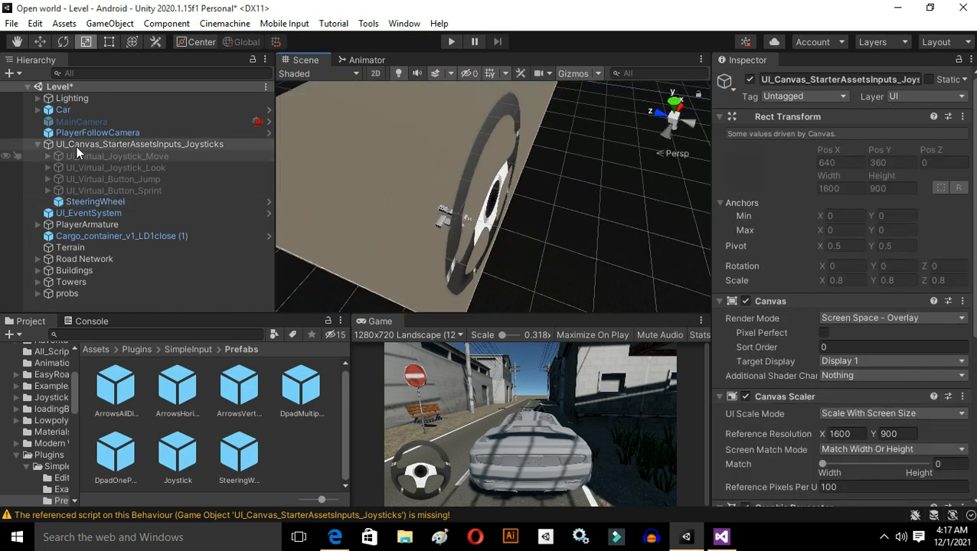
Open the Car's CarUserControl script for editing in Visual Studio.
left_click(63, 110)
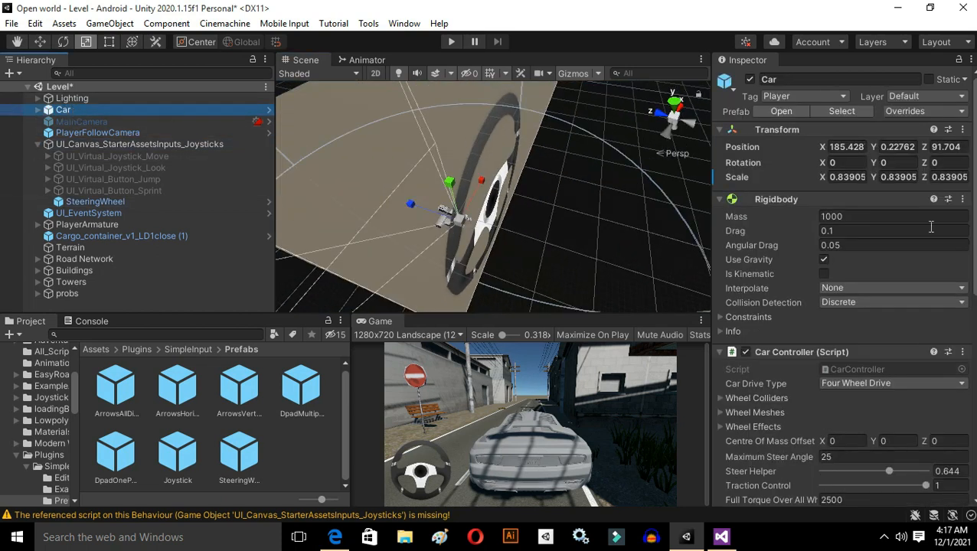
scroll(967, 253, "down", 10)
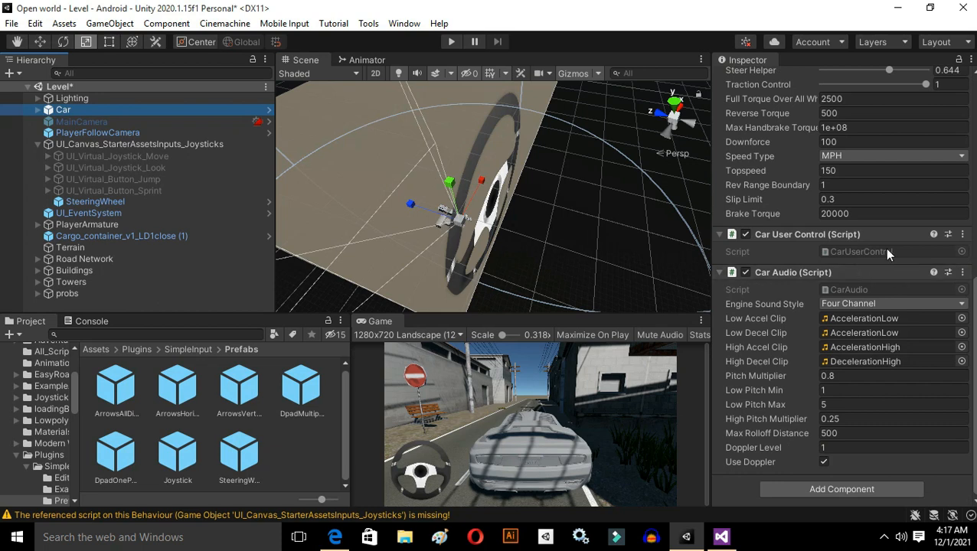
left_click(964, 234)
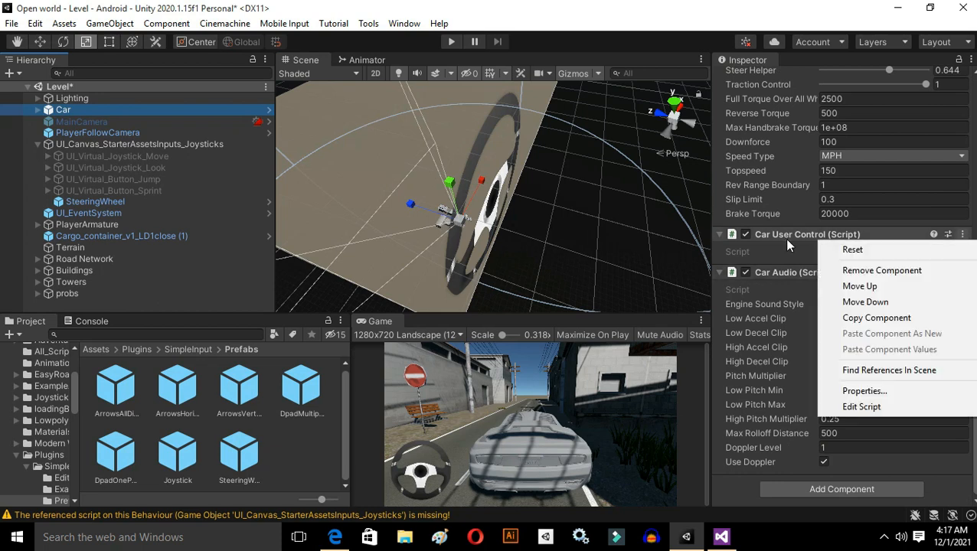
left_click(885, 407)
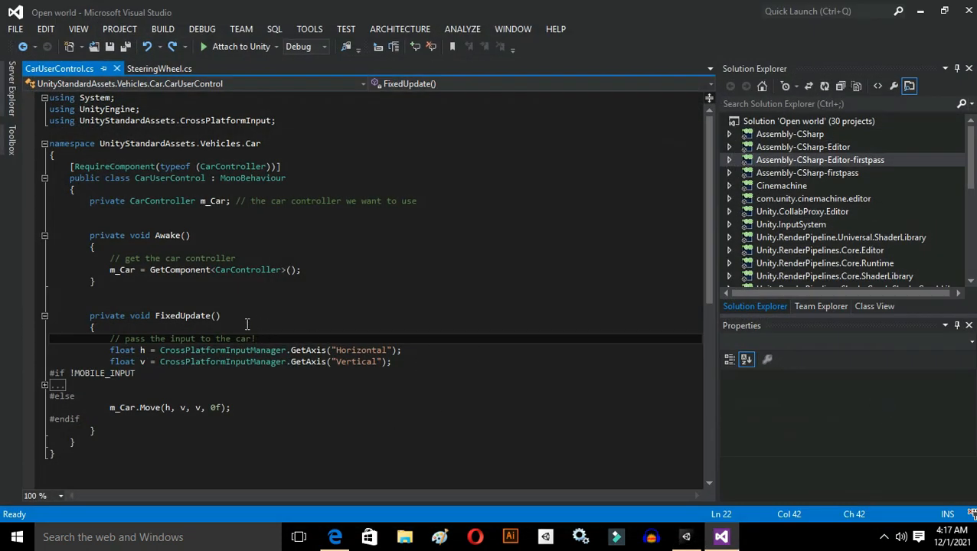
Replace CrossPlatformInputManager with SimpleInput in the Horizontal and Vertical GetAxis calls of FixedUpdate, and save the script.
double_click(214, 350)
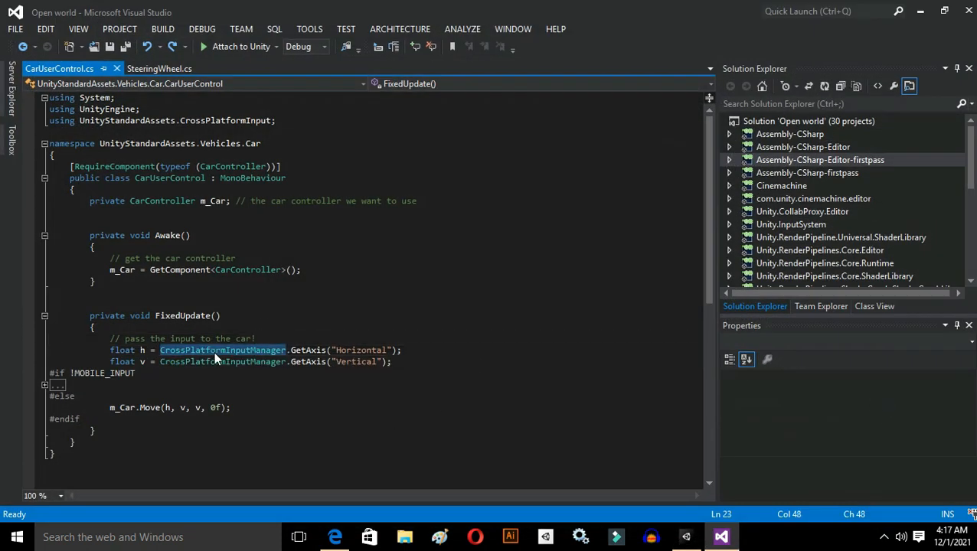
type("S")
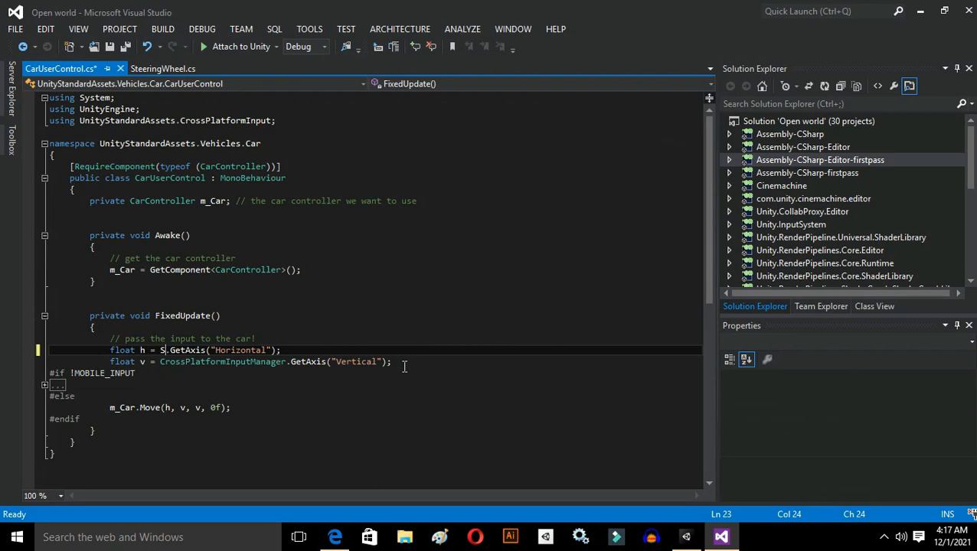
type("imple")
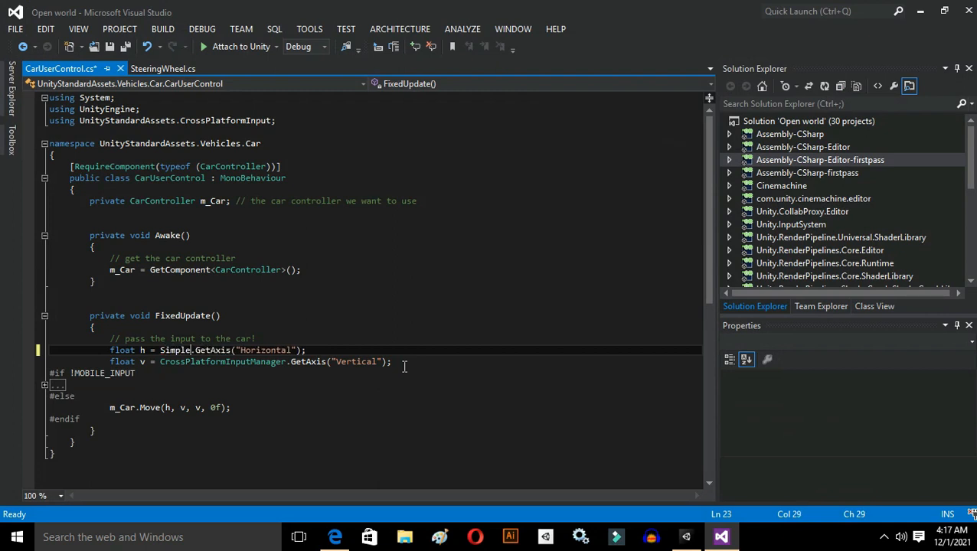
type("Input")
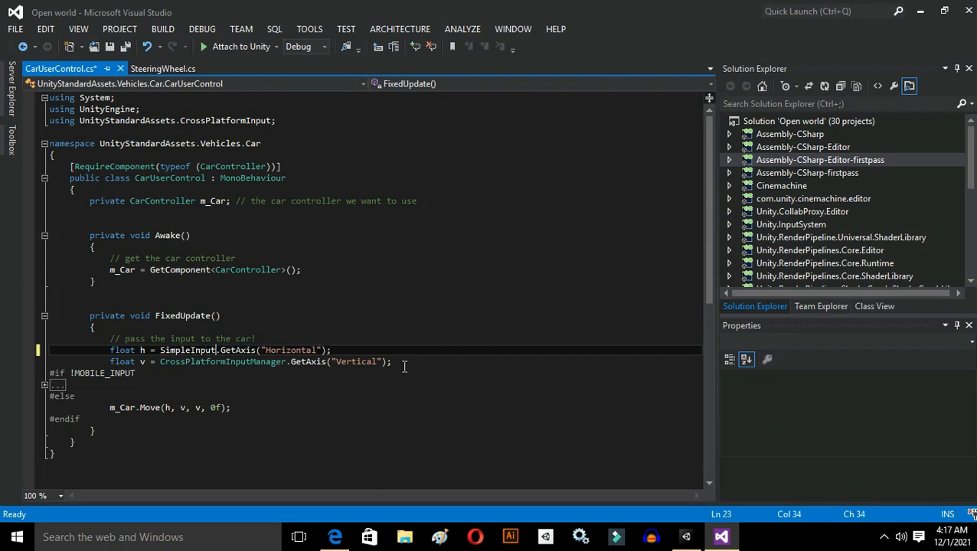
double_click(221, 364)
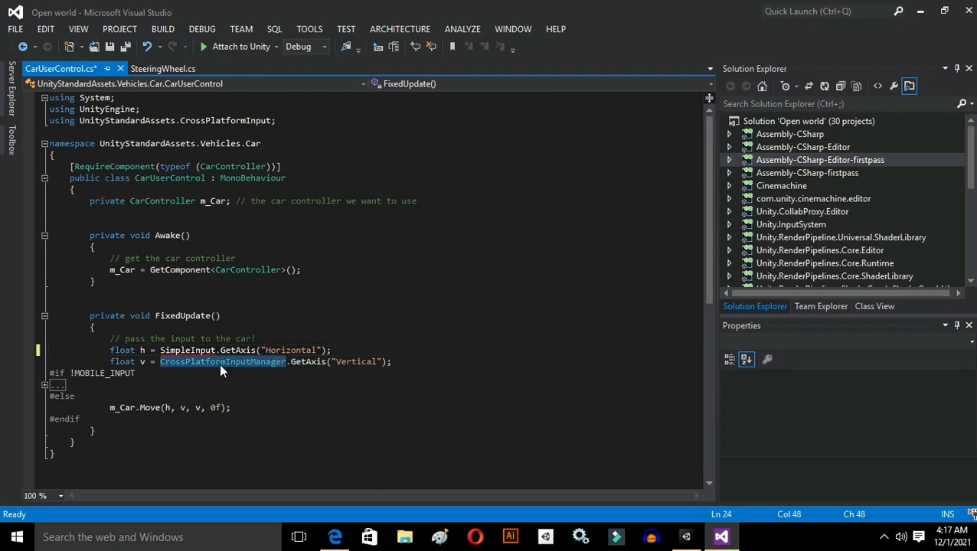
type("Simp")
type("leInp")
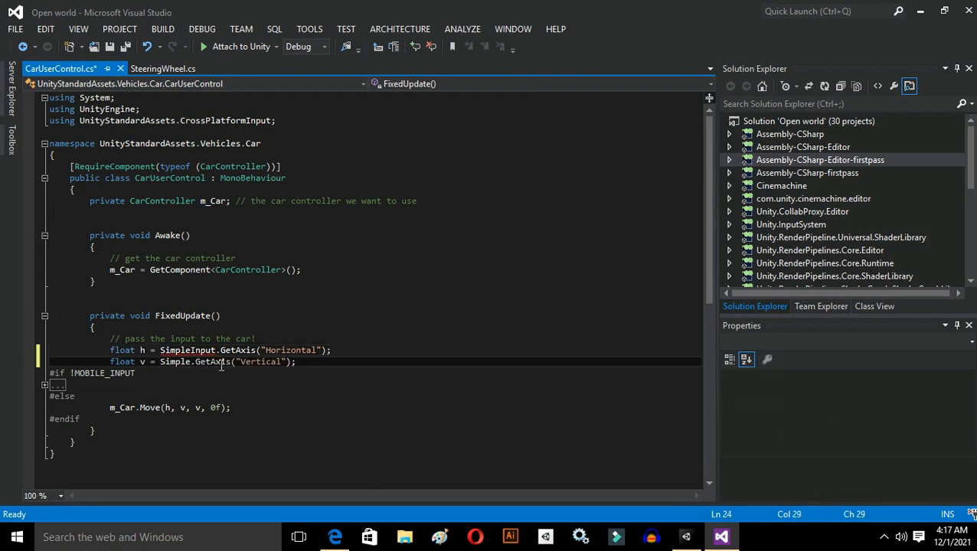
type("ut")
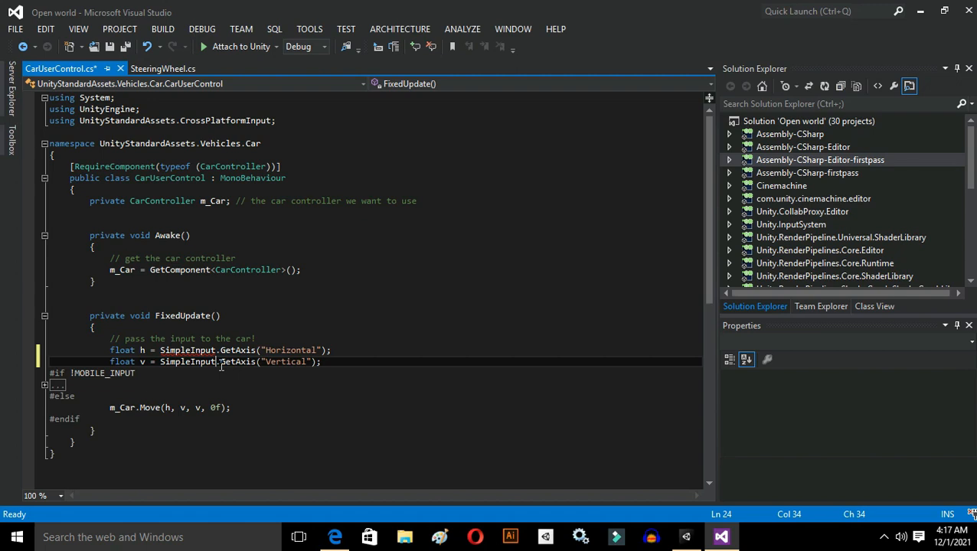
key("ctrl+s")
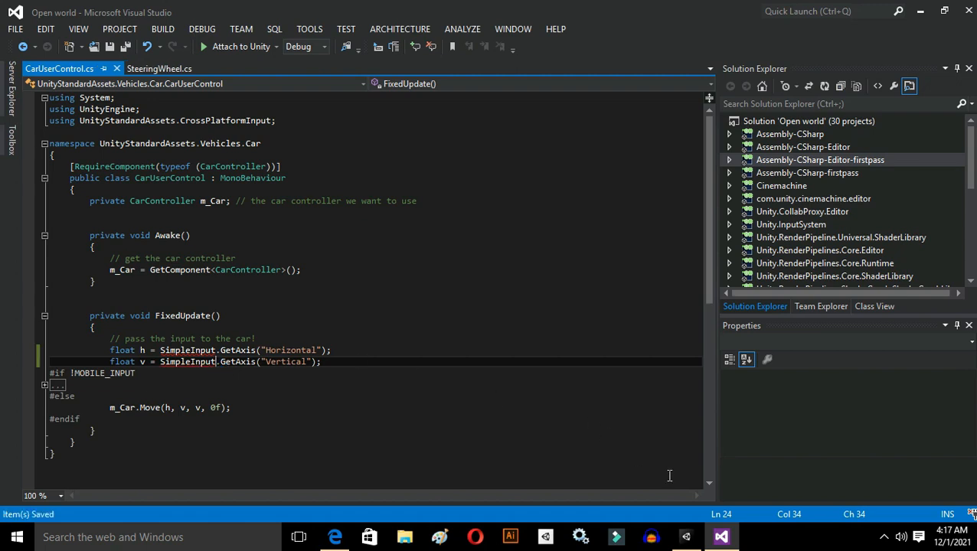
Switch back to Unity, frame the Car's wheel and play-test the level by turning the on-screen steering wheel both ways, then stop playing.
left_click(686, 537)
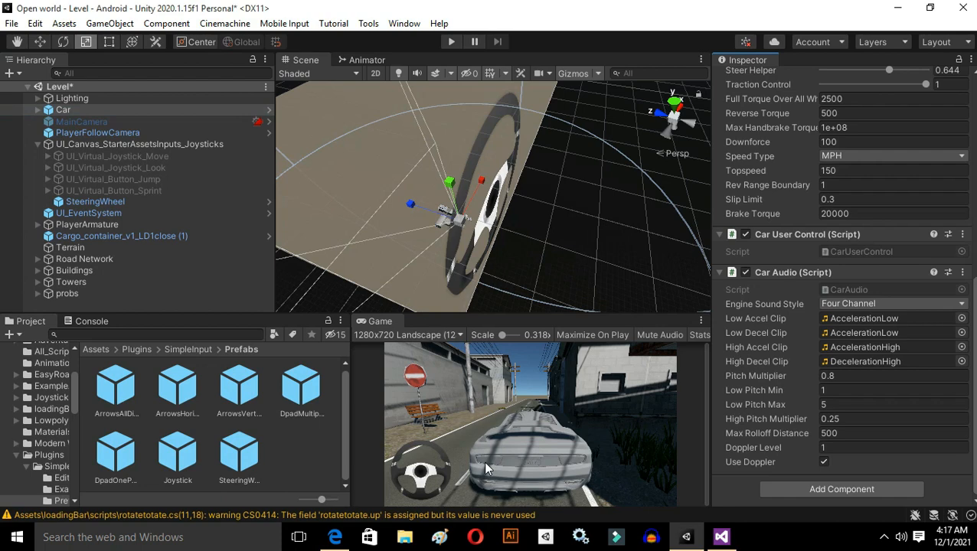
left_click(83, 121)
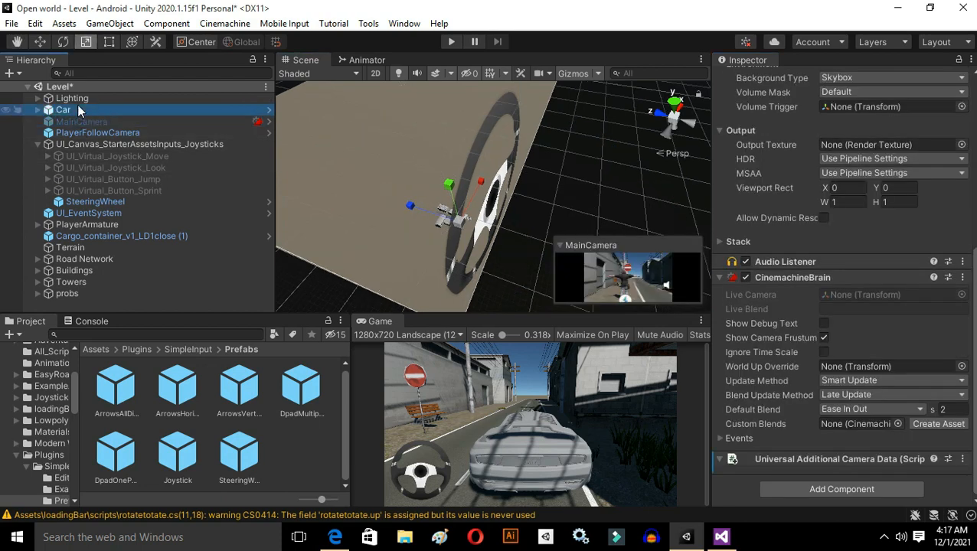
double_click(77, 108)
key("w")
right_click_drag(464, 203, 403, 144)
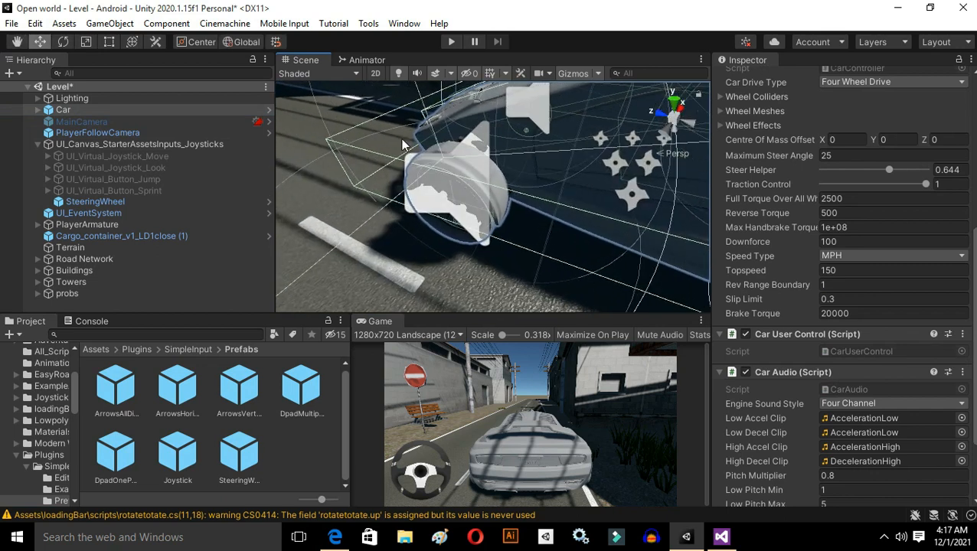
left_click(456, 43)
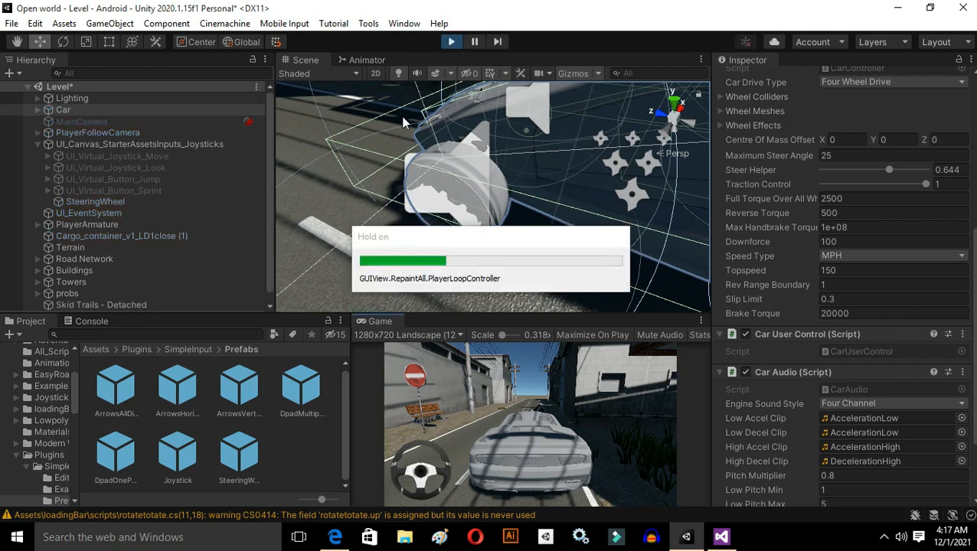
left_click_drag(440, 456, 379, 376)
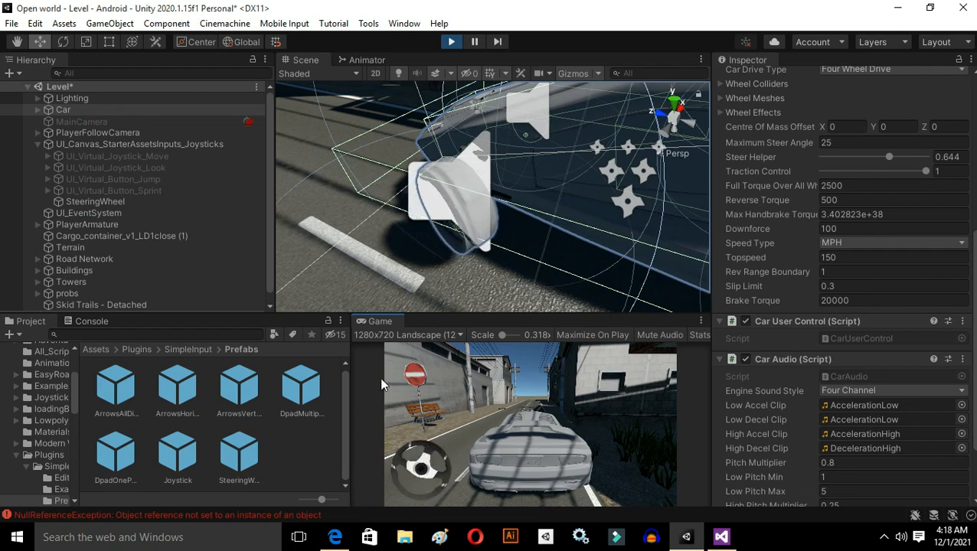
left_click_drag(416, 429, 454, 469)
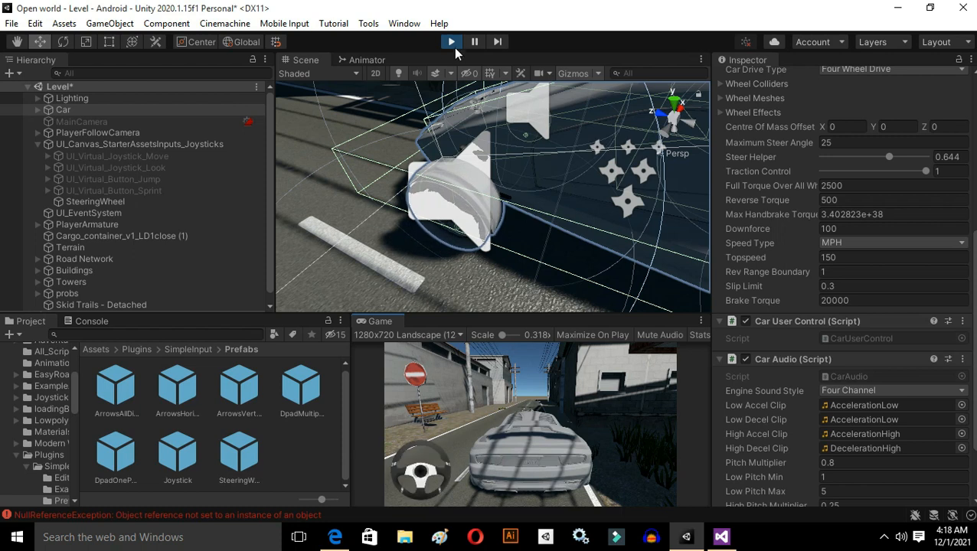
left_click(451, 43)
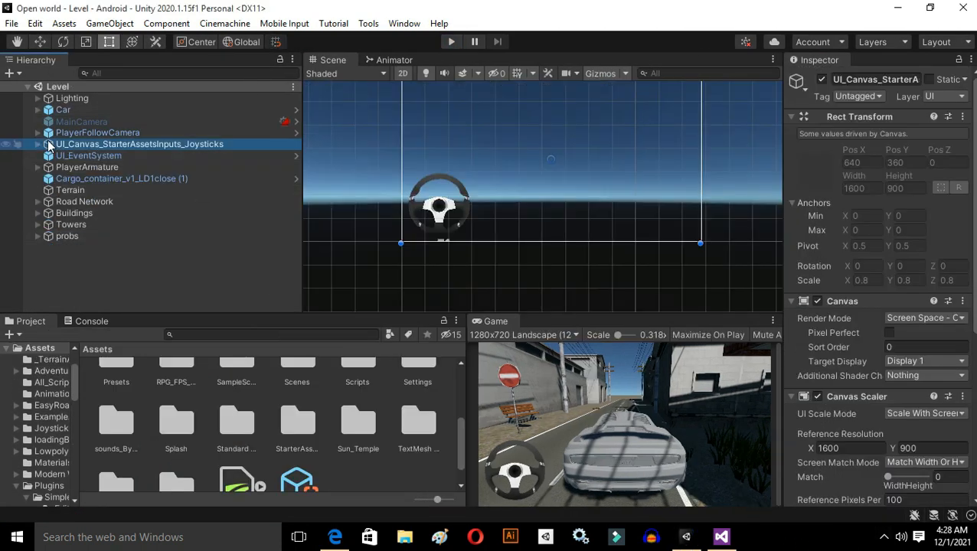
Create an empty Car_UI object under UI_Canvas_StarterAssetsInputs_Joysticks and make the SteeringWheel its child.
right_click(48, 146)
left_click(106, 290)
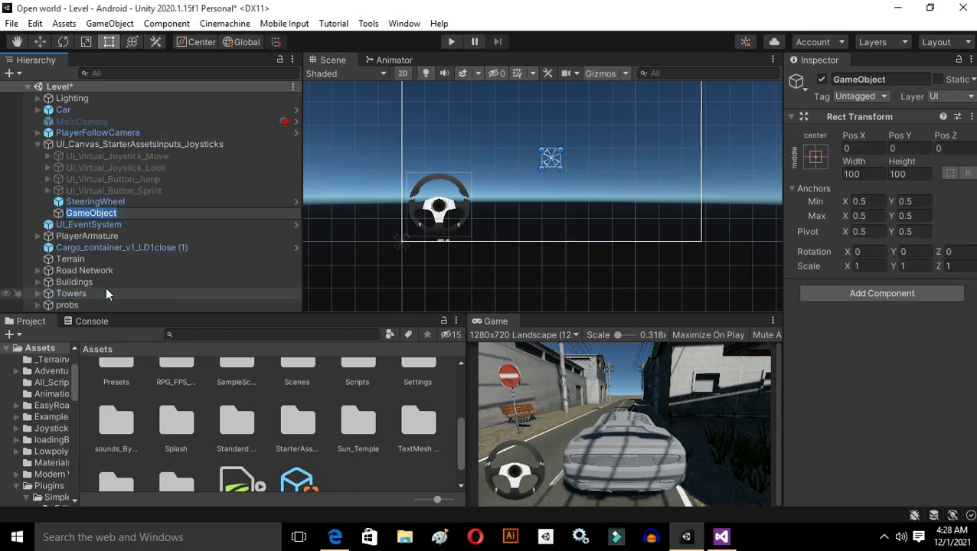
type("Car_U")
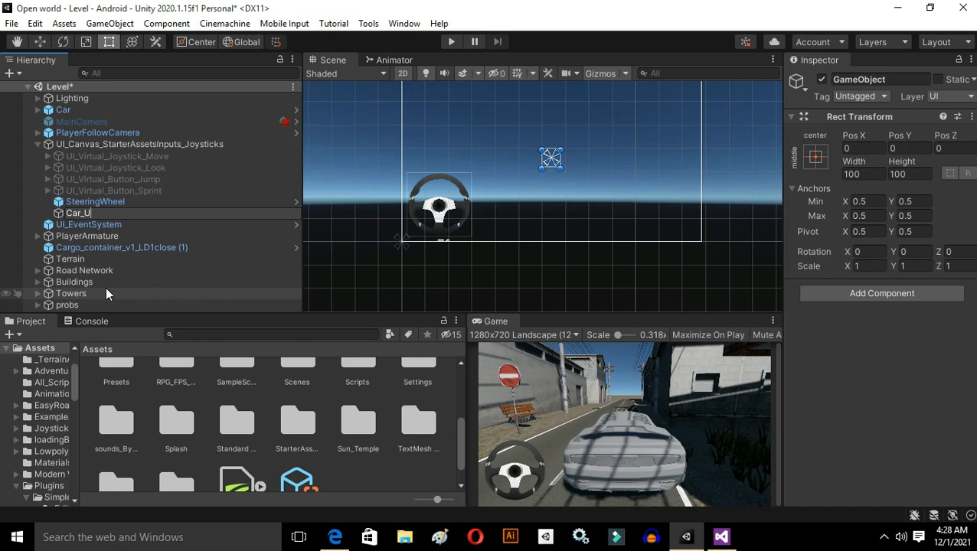
type("I")
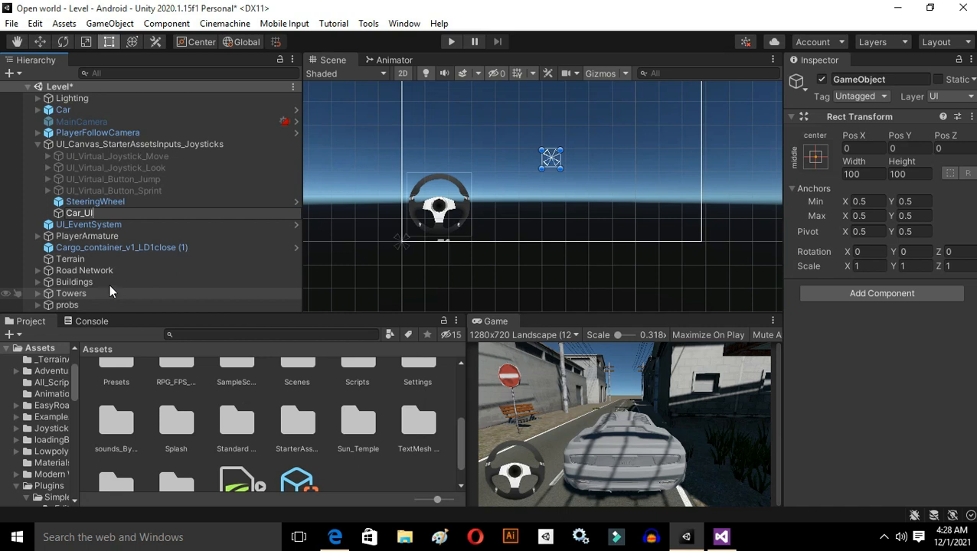
left_click(105, 203)
left_click_drag(105, 204, 84, 216)
Add a UI Button as a child of Car_UI and stretch its Y scale to about 7.4125.
right_click(86, 204)
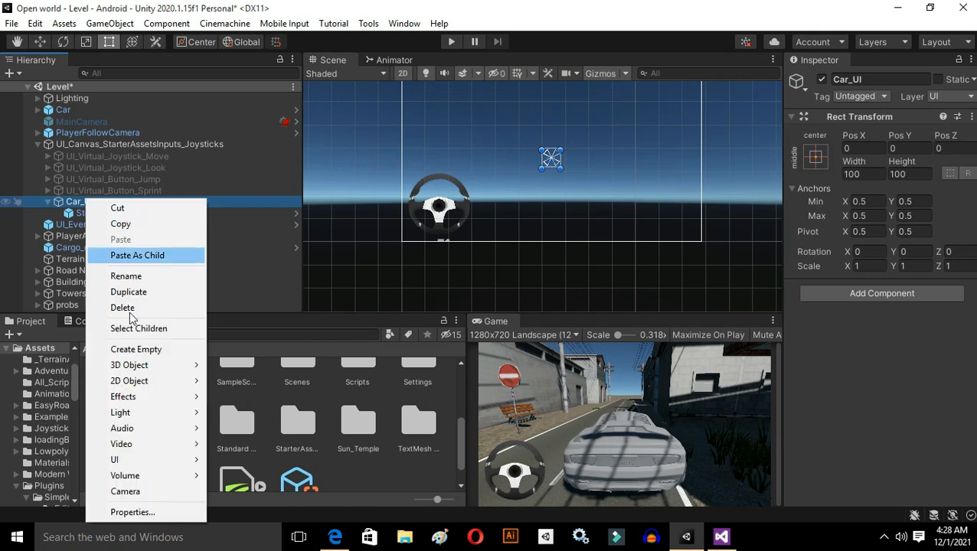
mouse_move(142, 460)
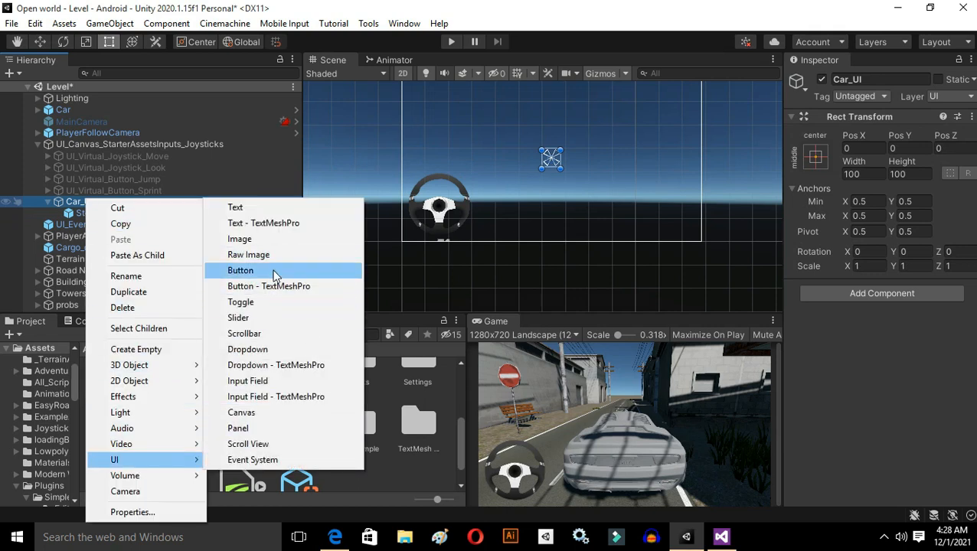
left_click(278, 274)
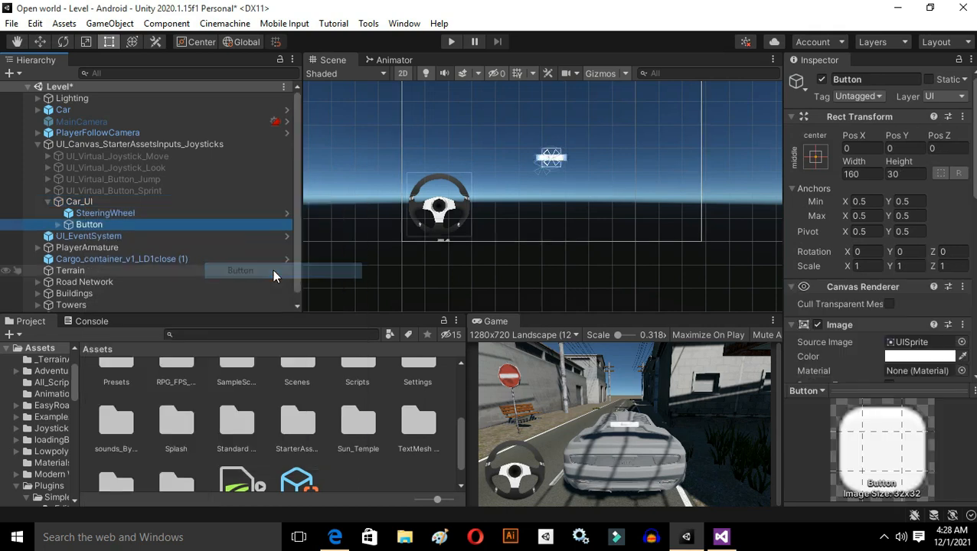
double_click(89, 224)
key("r")
left_click_drag(543, 144, 559, 1)
key("w")
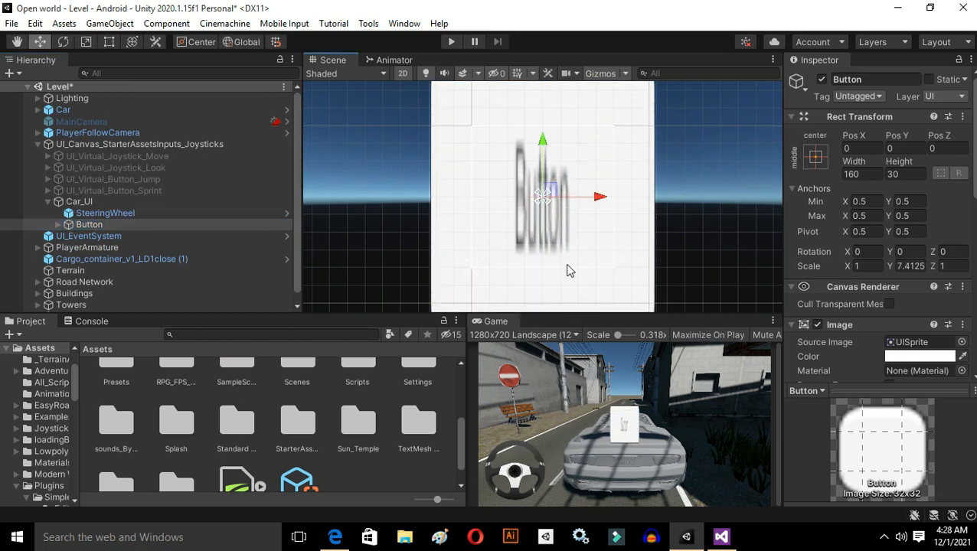
Delete the text child of the new Button.
left_click(58, 224)
left_click(90, 236)
key("Delete")
Move the Button to about X 427, Y -305 in the canvas's lower right area, and place a duplicate of it just to the right.
left_click(89, 225)
scroll(456, 227, "down", 2)
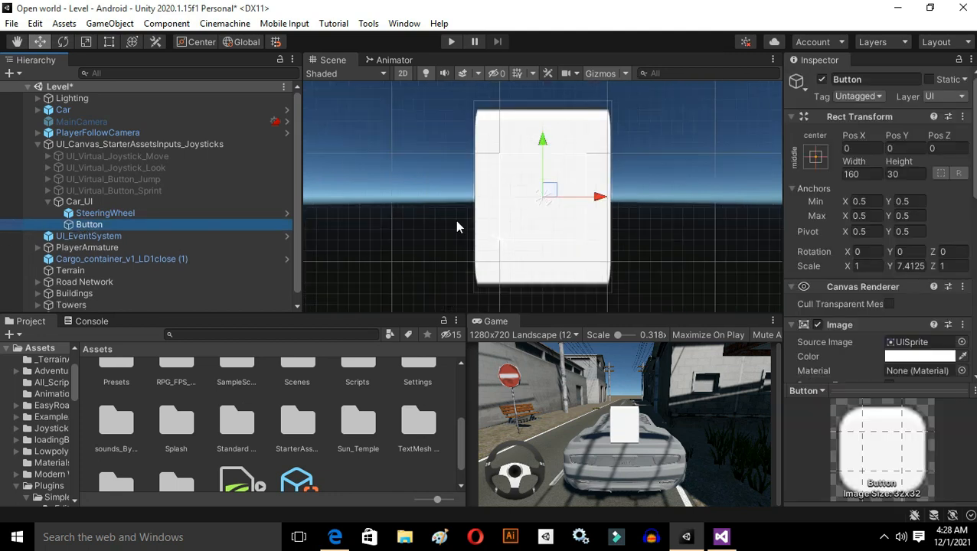
scroll(582, 184, "down", 5)
scroll(586, 188, "down", 1)
middle_click_drag(585, 188, 545, 162)
left_click_drag(552, 157, 622, 169)
left_click_drag(569, 94, 568, 151)
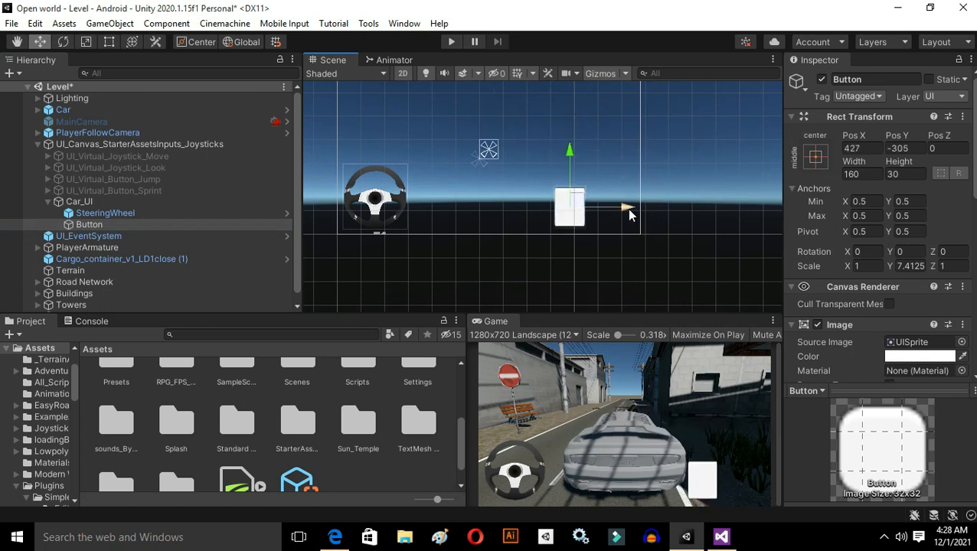
key("ctrl+d")
left_click_drag(626, 208, 673, 206)
Rename the two car buttons ForWard and BackWard, and save the scene.
left_click(121, 226)
left_click(122, 226)
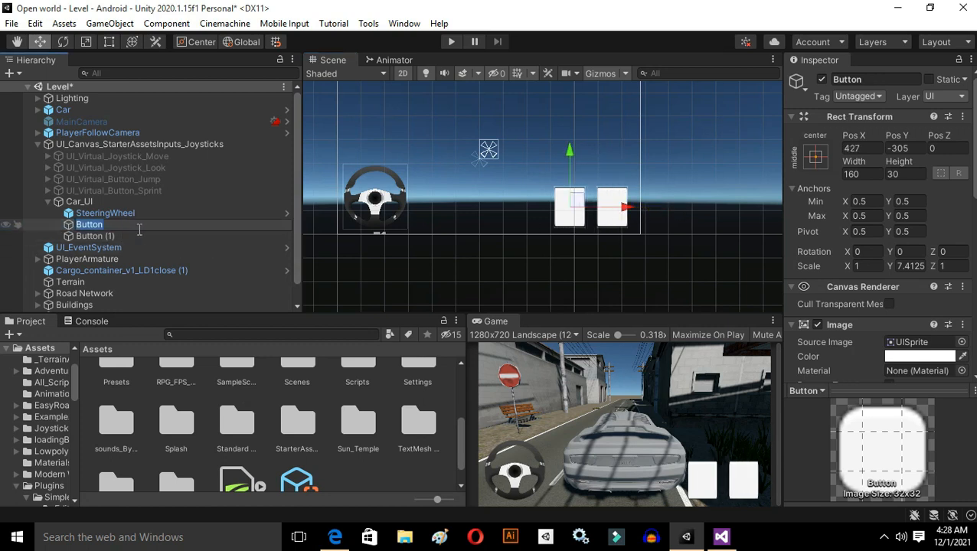
type("ForWard")
left_click(134, 236)
left_click(134, 236)
type("BackW")
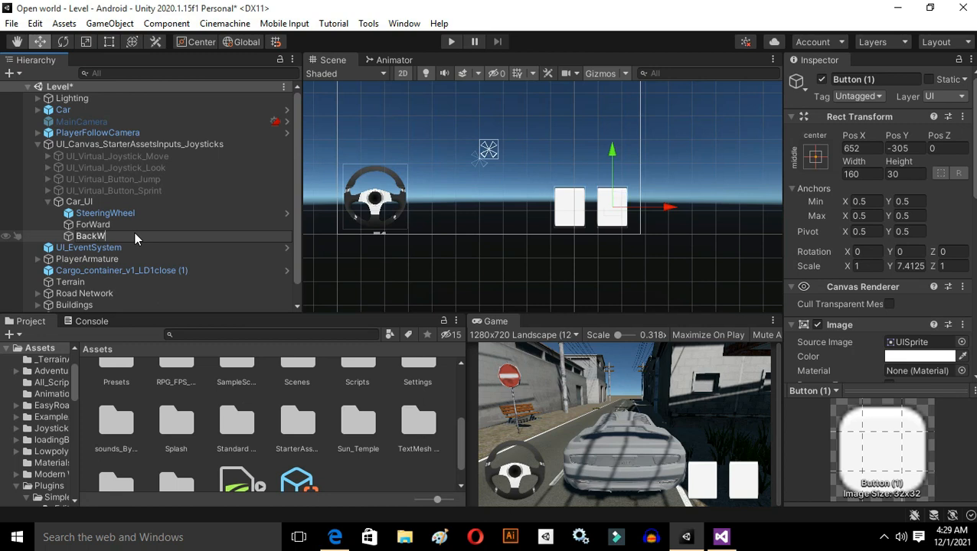
type("ard")
key("Return")
left_click(84, 224)
key("ctrl+s")
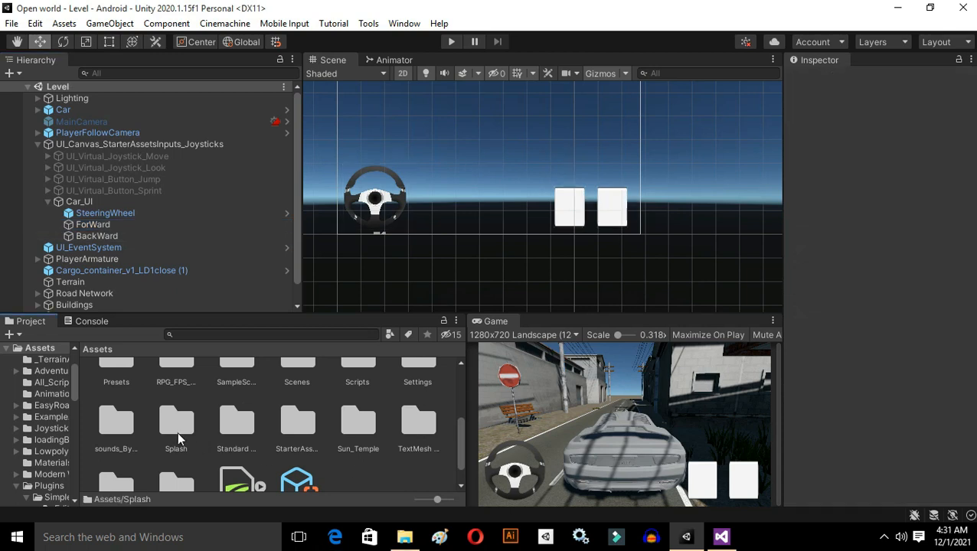
Convert all four brake and race button textures in the Splash/UI_Buttons folder to sprites with the import setting applied.
double_click(177, 433)
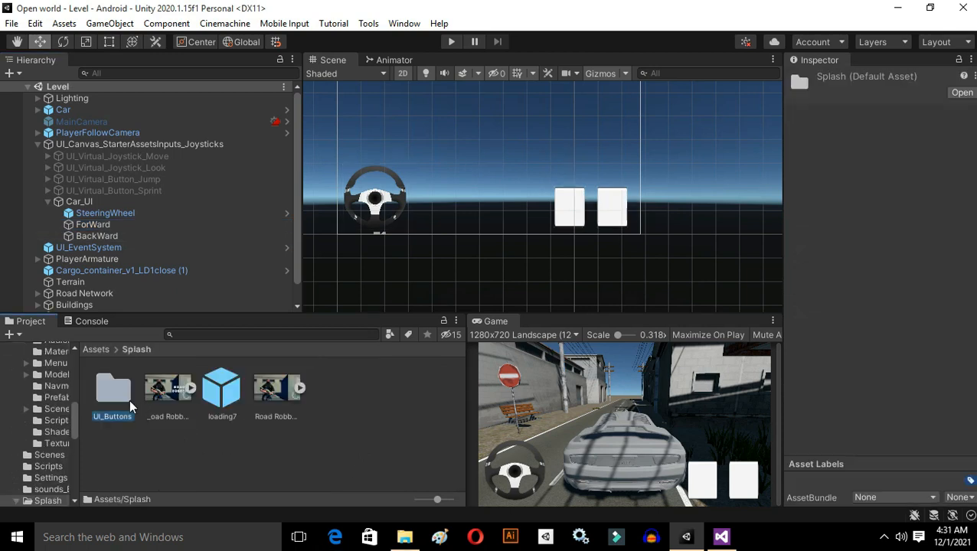
double_click(128, 399)
left_click(130, 406)
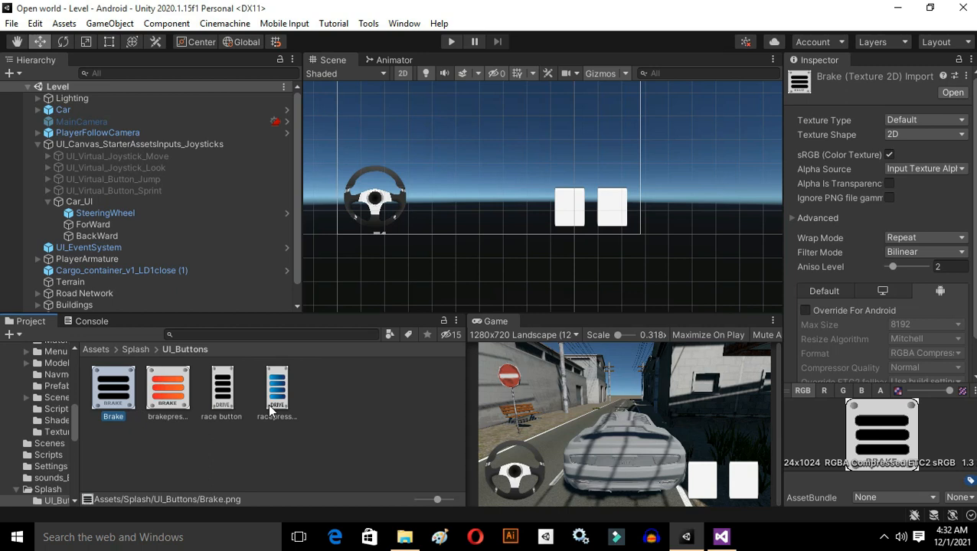
left_click(268, 400, "shift")
left_click(942, 121)
left_click(890, 181)
scroll(936, 300, "down", 3)
left_click(950, 370)
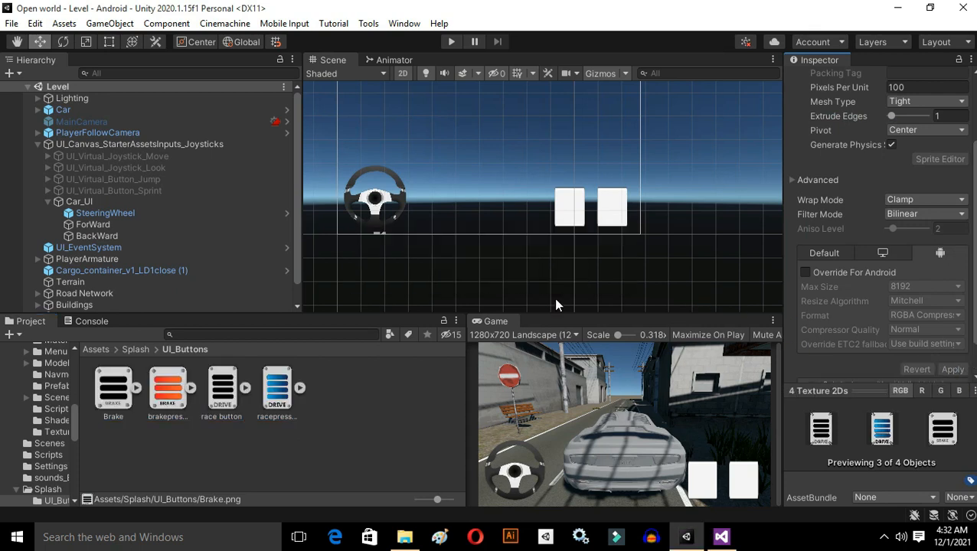
Assign the race button sprite as ForWard's source image and the Brake sprite as BackWard's.
left_click(110, 225)
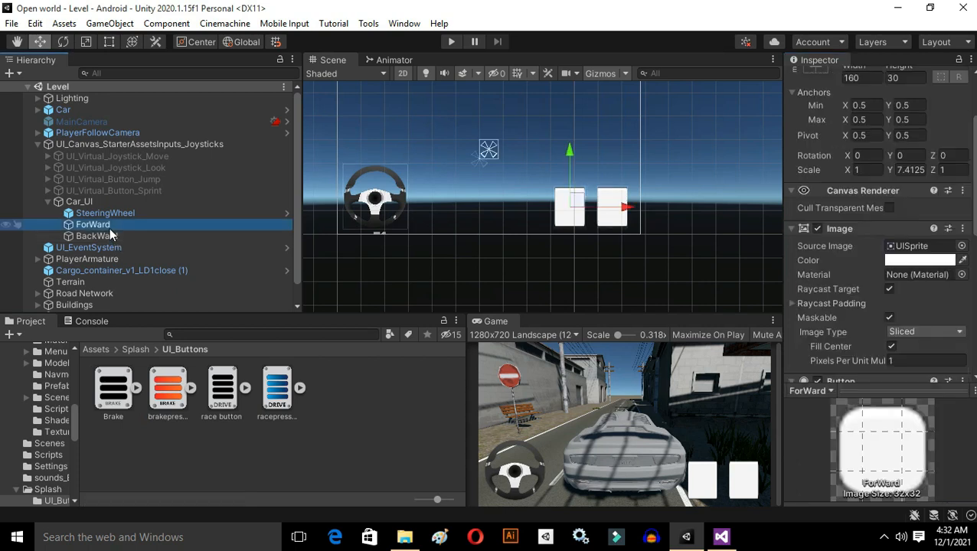
left_click_drag(222, 391, 905, 248)
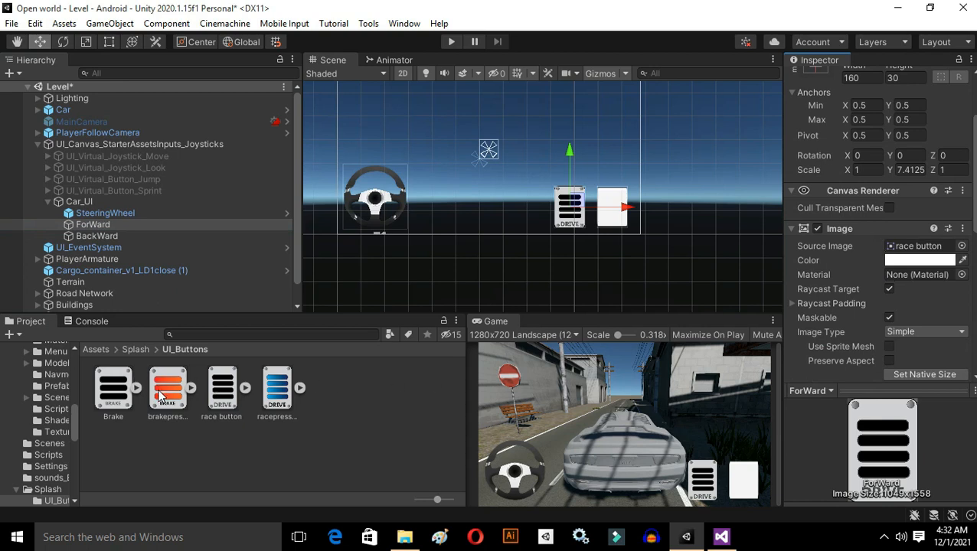
left_click(86, 393)
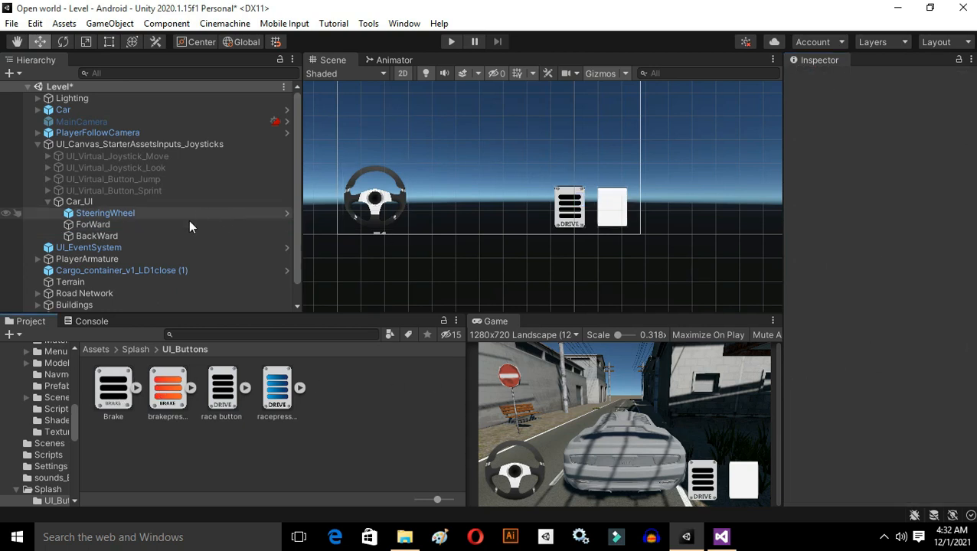
left_click(107, 236)
left_click_drag(114, 387, 929, 343)
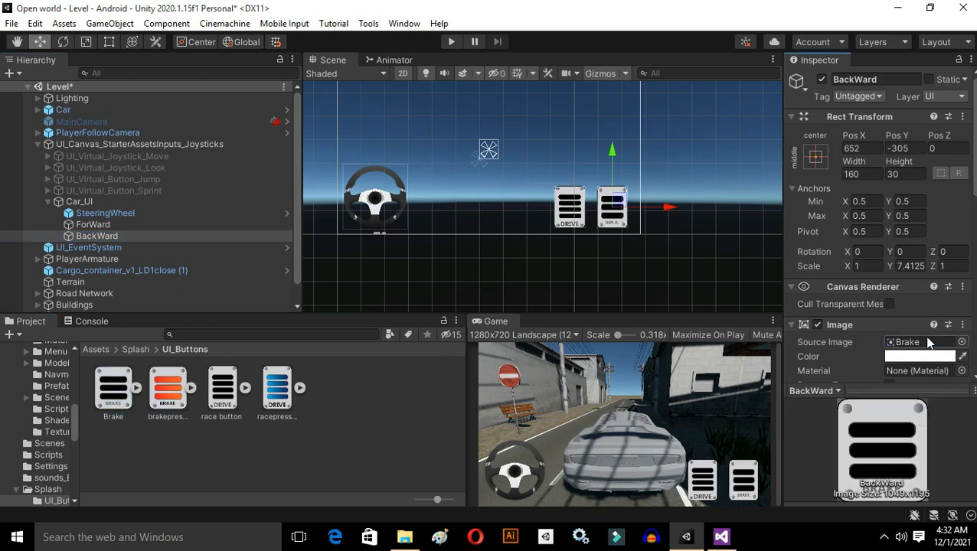
Swap the order of the pedals by moving BackWard to about X 167 and ForWard to about X 627.
scroll(591, 239, "up", 3)
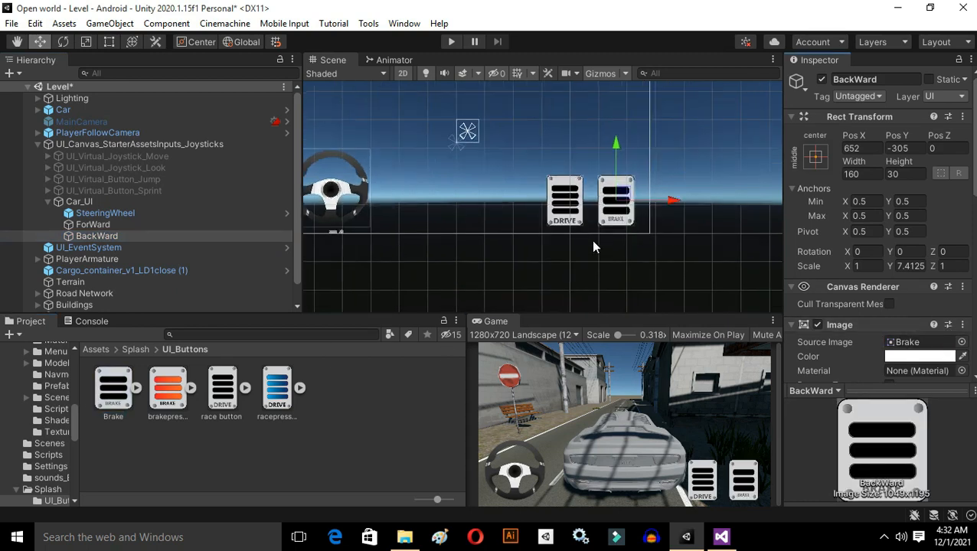
scroll(619, 169, "up", 5)
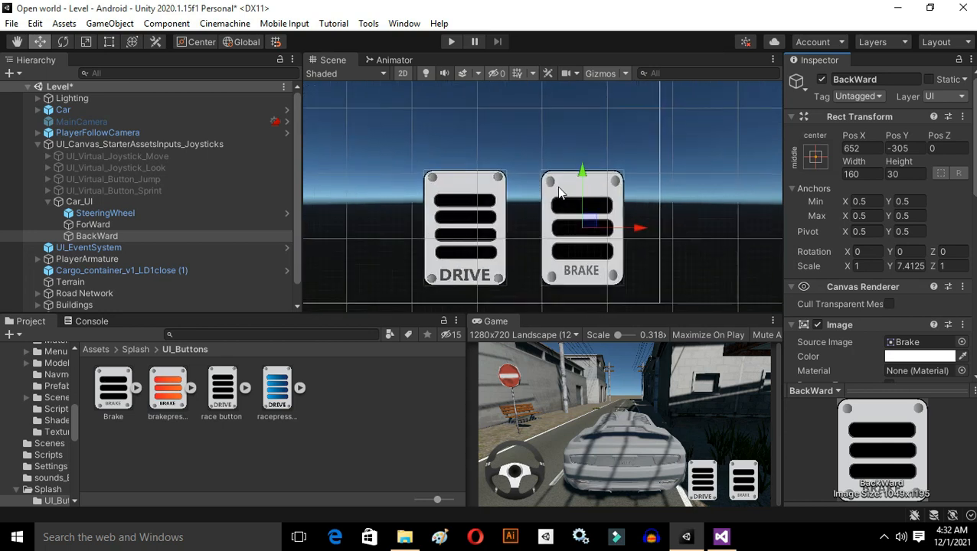
left_click_drag(630, 239, 377, 235)
left_click(134, 229)
left_click_drag(521, 229, 591, 232)
Enlarge ForWard to a scale of about 1.29 by 9.37 and raise it to about Y -286.
key("r")
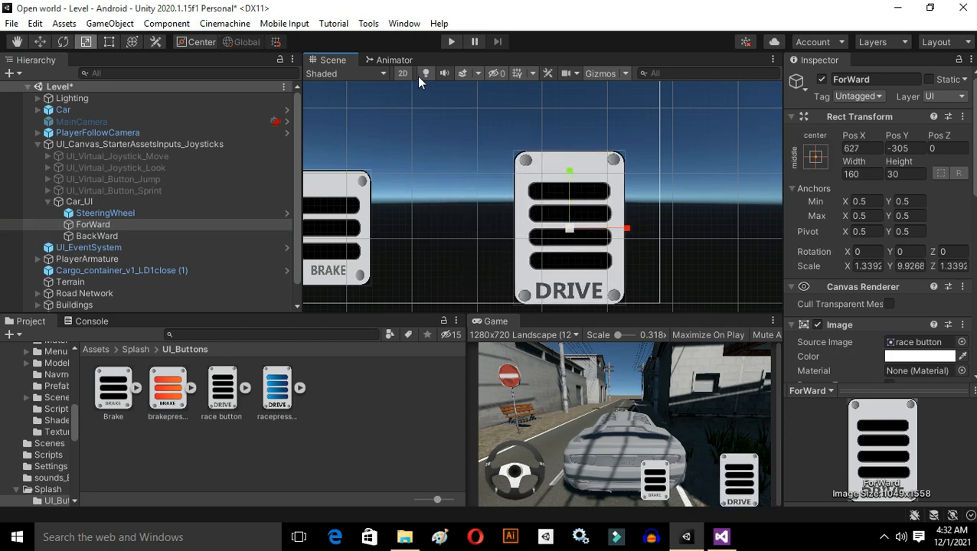
key("w")
left_click_drag(570, 176, 572, 165)
key("r")
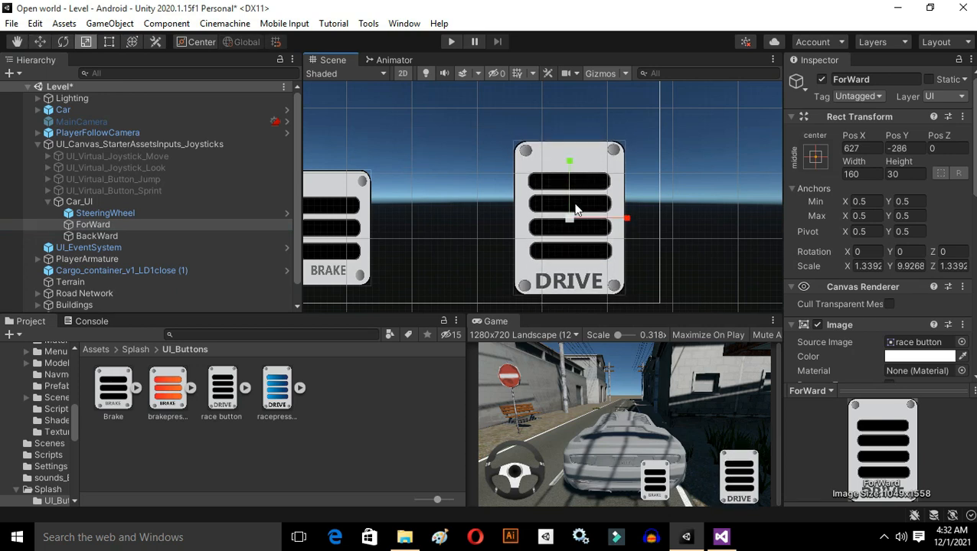
left_click_drag(571, 220, 567, 228)
left_click_drag(569, 161, 572, 165)
left_click_drag(627, 217, 634, 220)
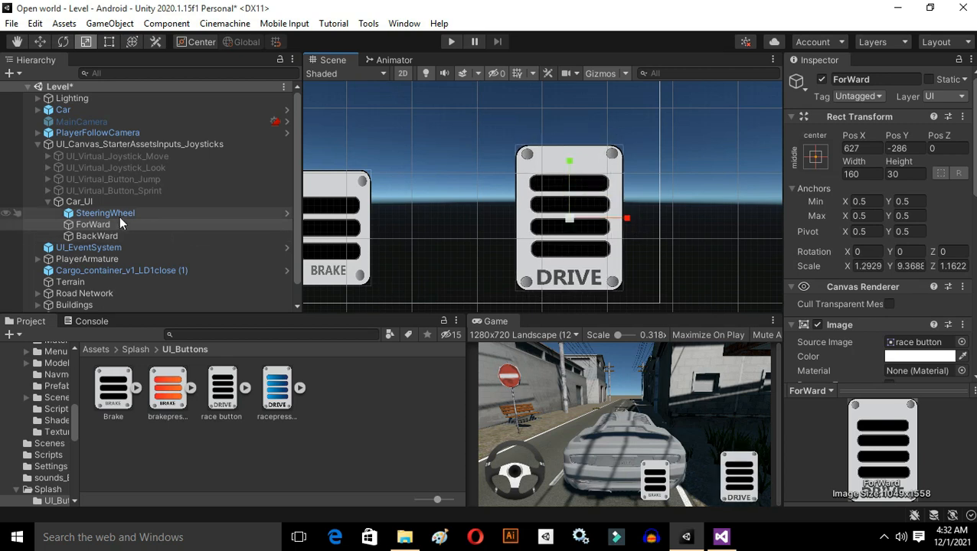
Scale BackWard to about 1.16 in X and 6.78 in Y.
left_click(97, 235)
key("f")
key("w")
key("r")
left_click_drag(544, 200, 556, 209)
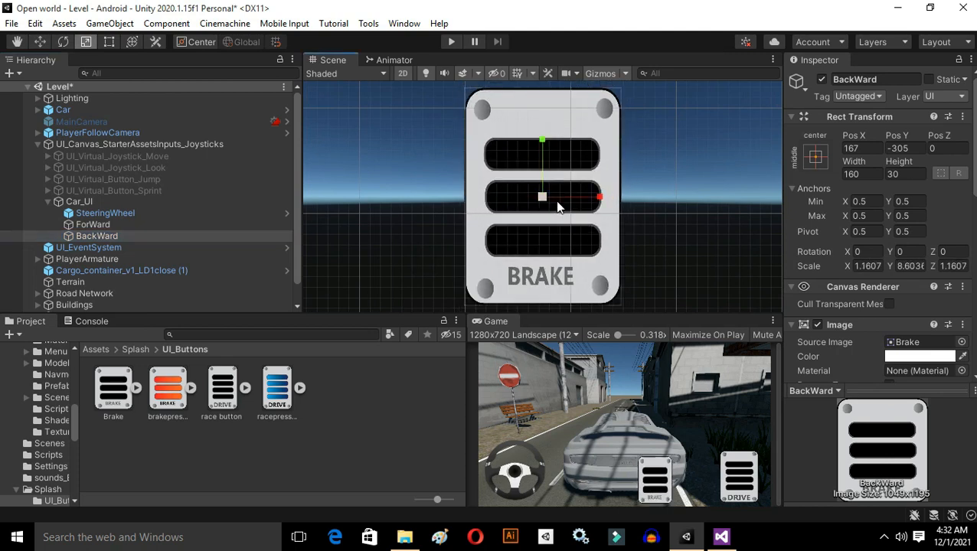
left_click_drag(542, 142, 545, 169)
Move BackWard beside the drive pedal, to about X 356.2, Y -309.3.
key("w")
left_click_drag(599, 197, 770, 207)
left_click(718, 159)
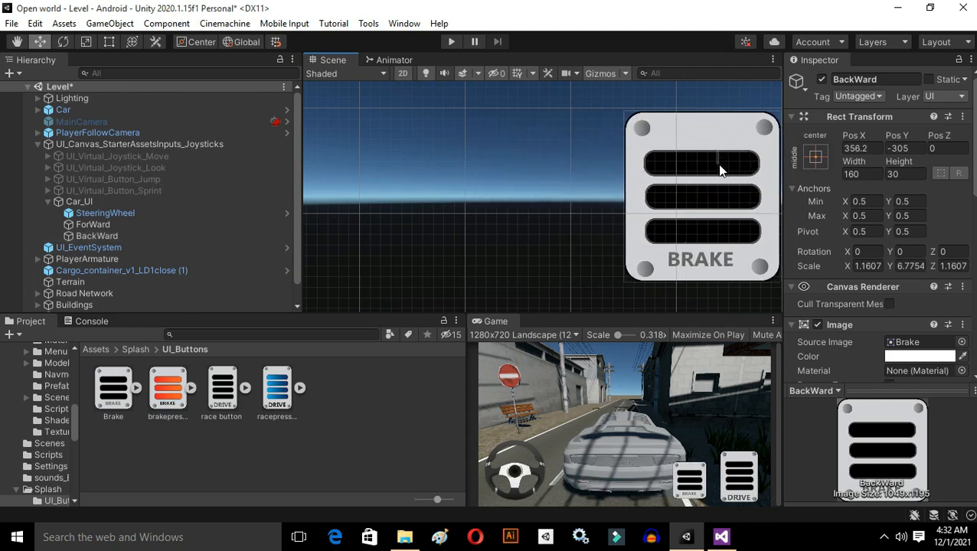
left_click(716, 156)
left_click_drag(706, 148, 707, 154)
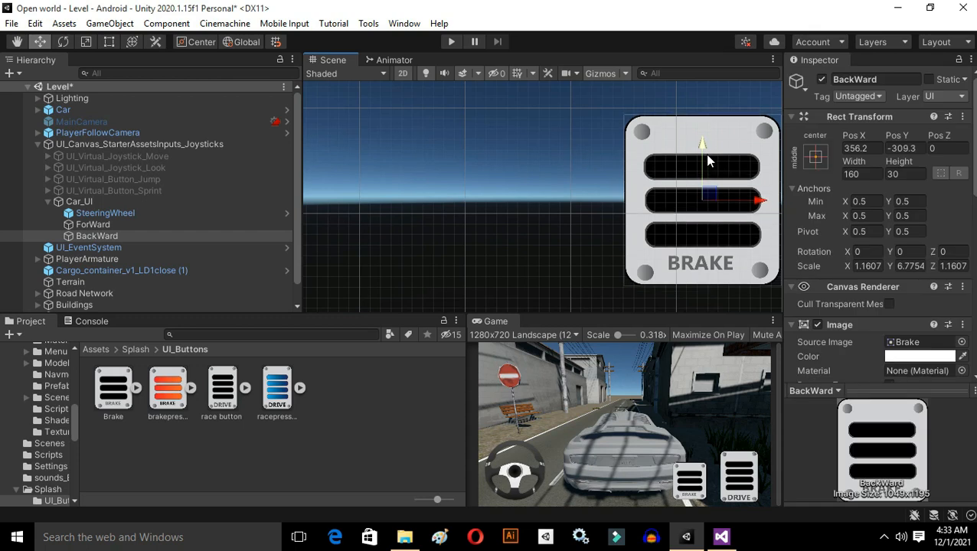
Set ForWard's button transition to Sprite Swap with racepressed as the pressed sprite.
left_click(88, 224)
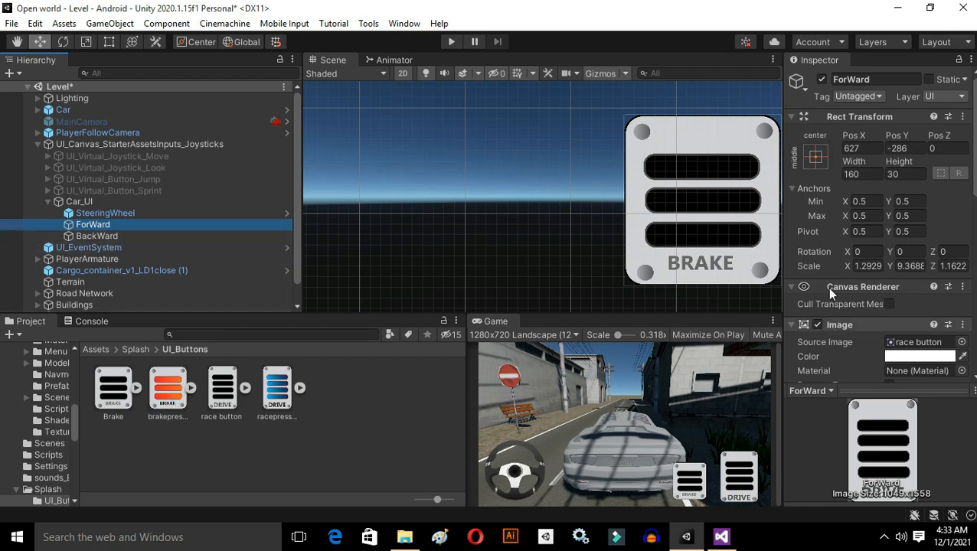
scroll(827, 287, "down", 10)
left_click(912, 194)
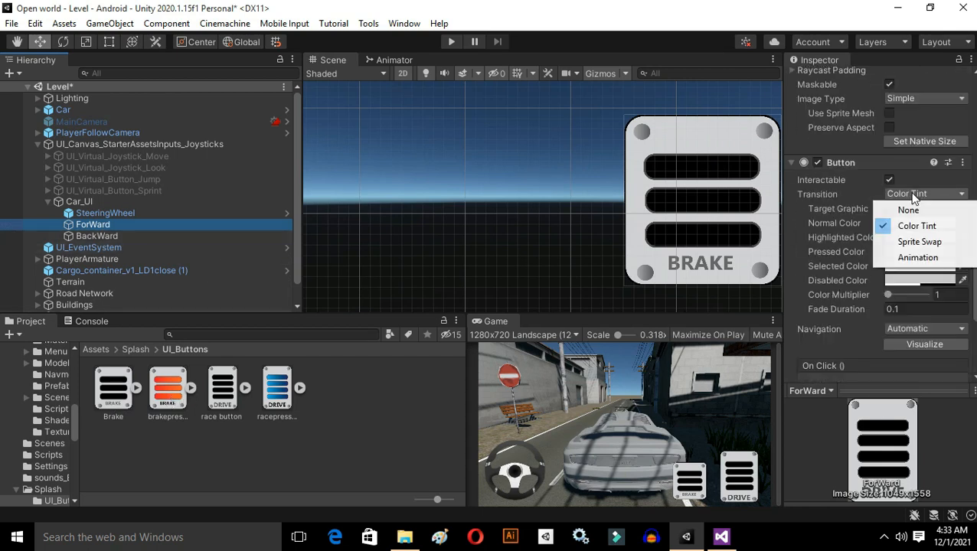
left_click(922, 242)
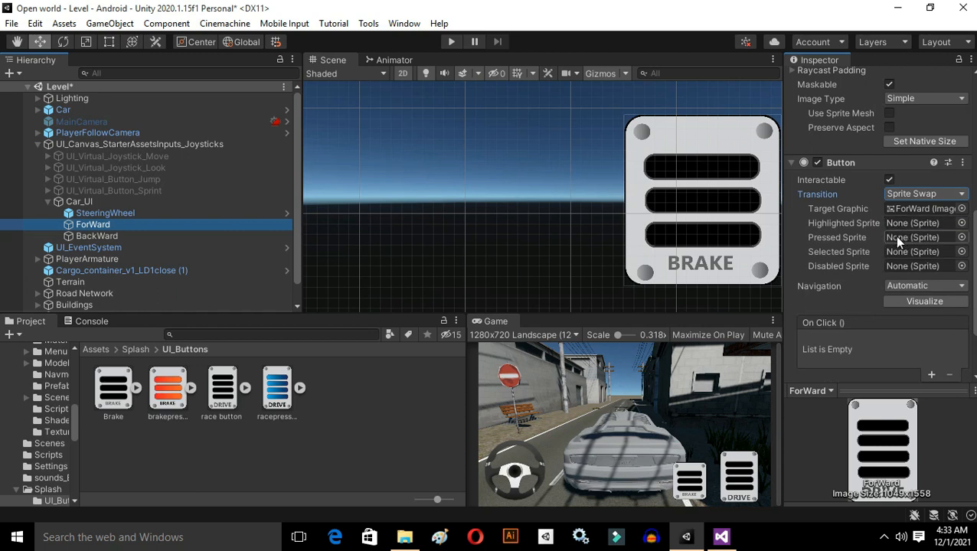
left_click_drag(295, 387, 909, 239)
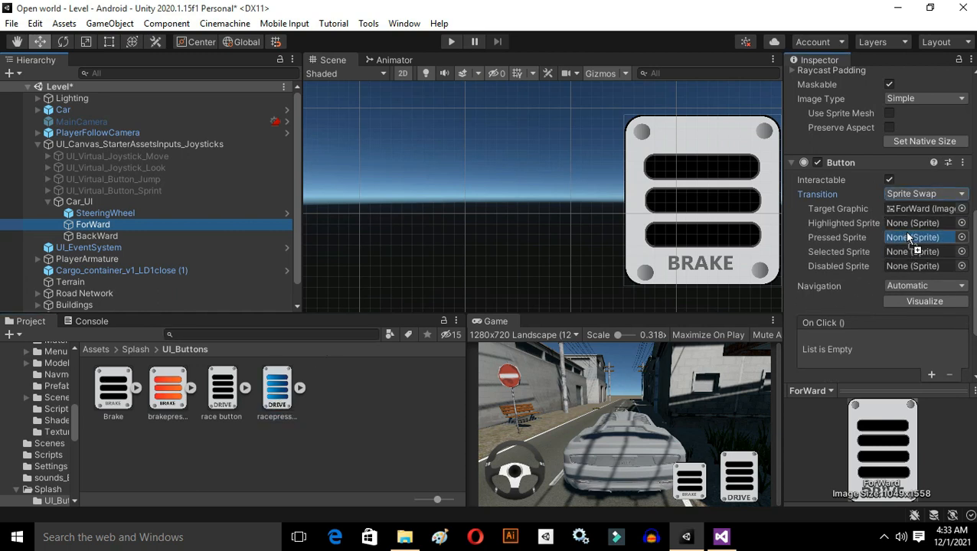
Set BackWard's button transition to Sprite Swap with brakepressed as the pressed sprite.
left_click(94, 236)
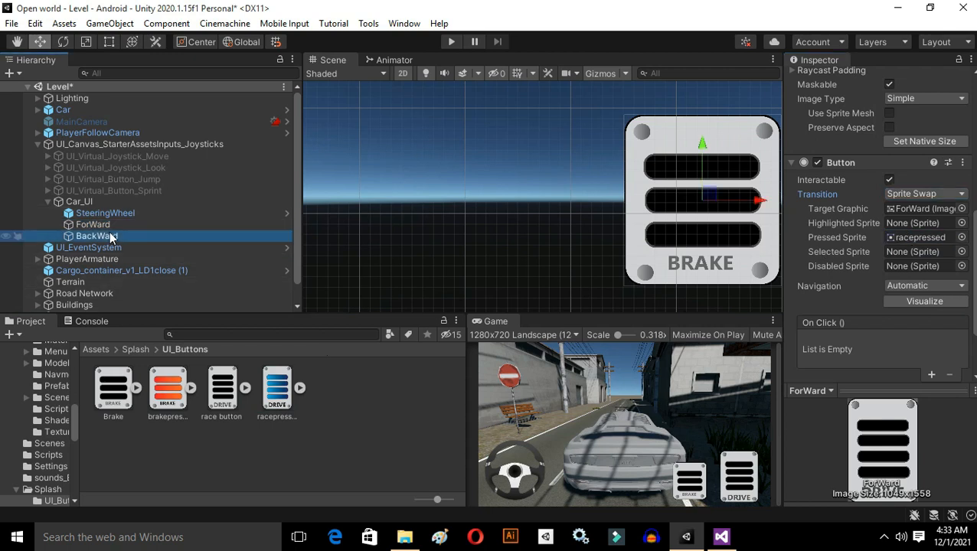
left_click(900, 194)
left_click(908, 241)
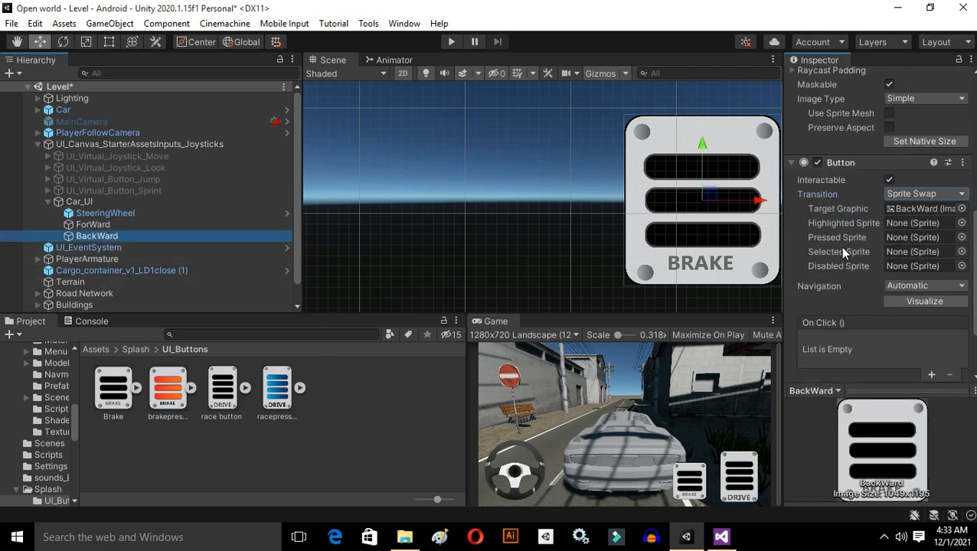
left_click_drag(168, 389, 896, 242)
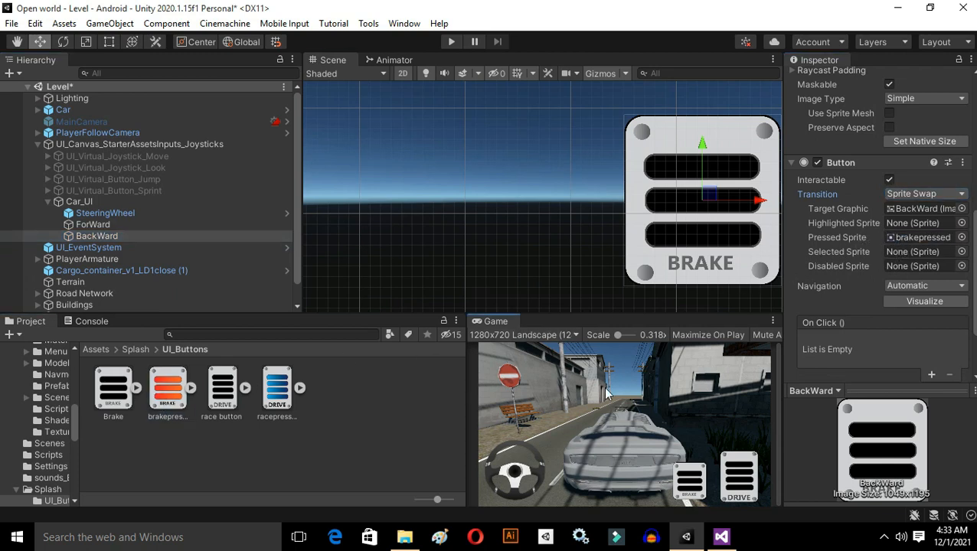
Play the scene in a maximized Game view, test the drive and brake pedals and the steering wheel, and stop playing.
key("shift+space")
left_click(450, 43)
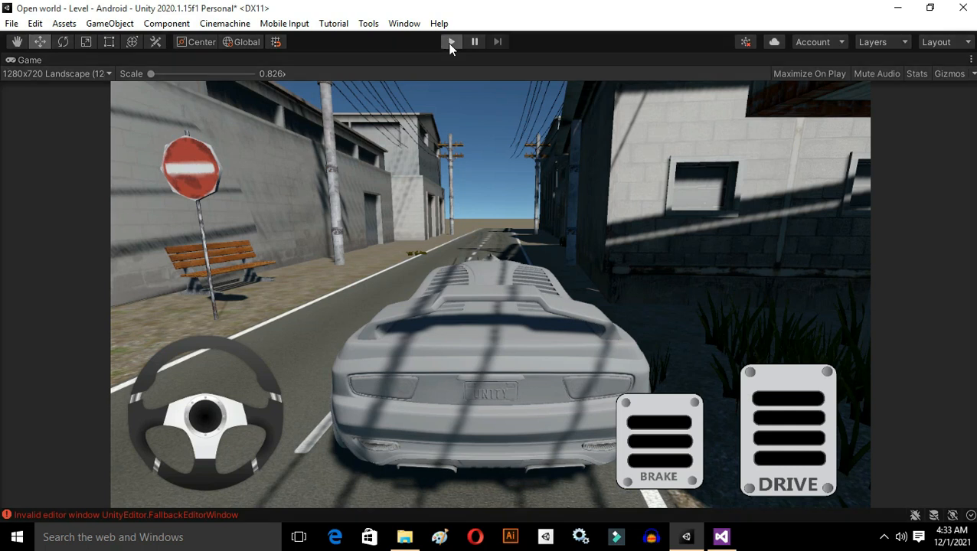
left_click(450, 43)
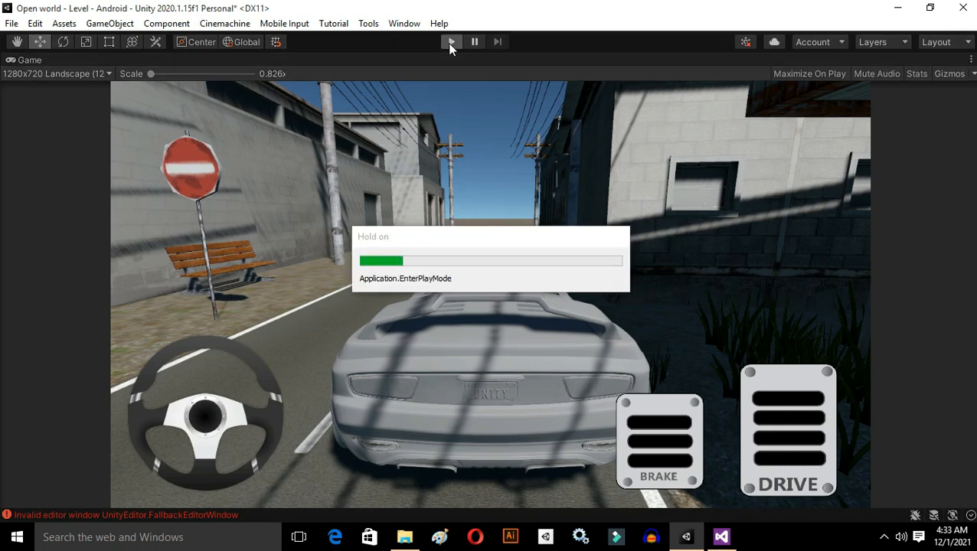
left_click(776, 390)
left_click(674, 459)
left_click_drag(779, 448, 690, 443)
left_click(689, 442)
left_click(753, 437)
left_click(659, 443)
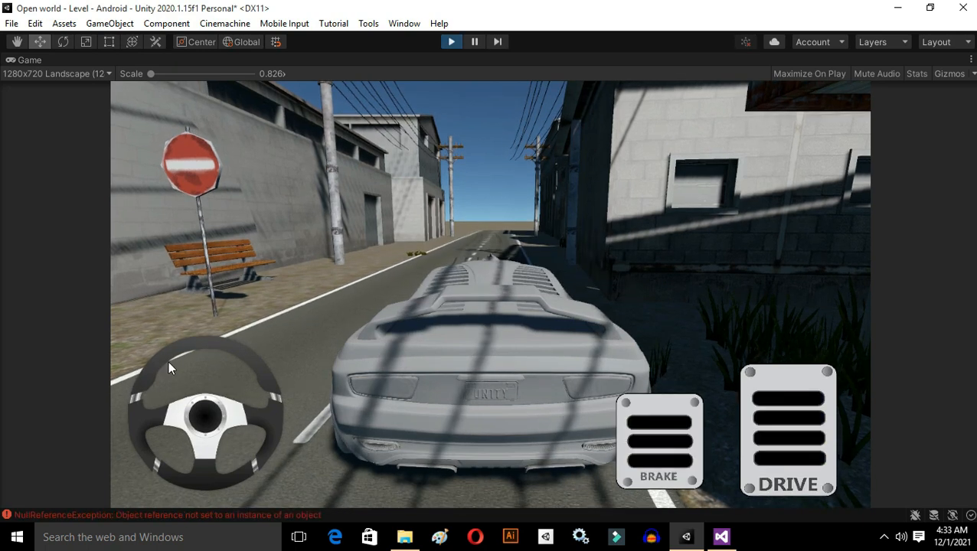
left_click_drag(226, 401, 457, 36)
left_click(453, 42)
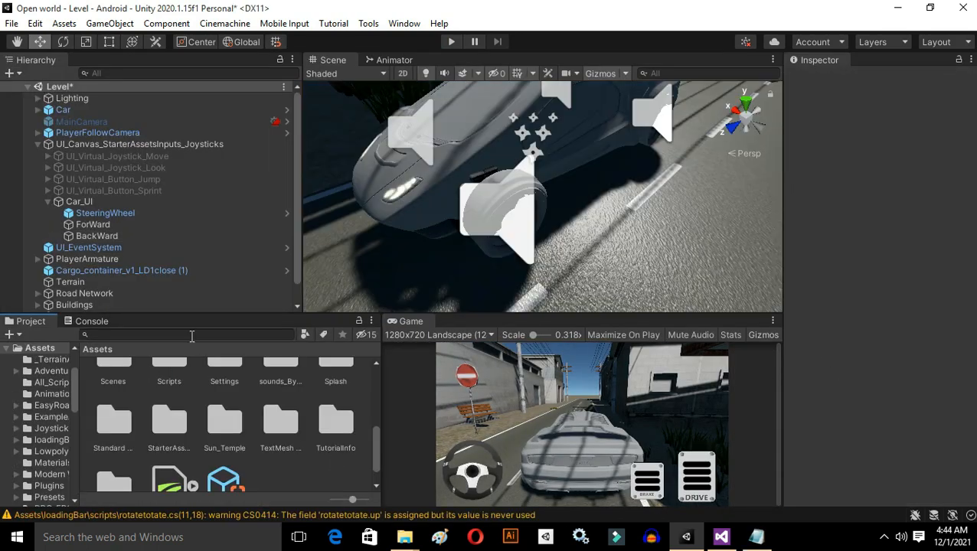
left_click(883, 539)
left_click(884, 538)
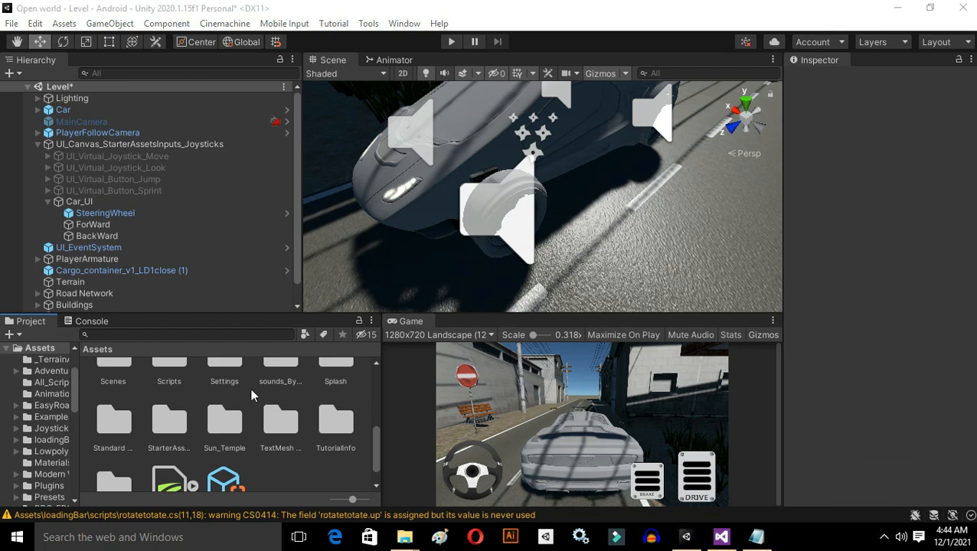
scroll(228, 433, "up", 1)
left_click(230, 426)
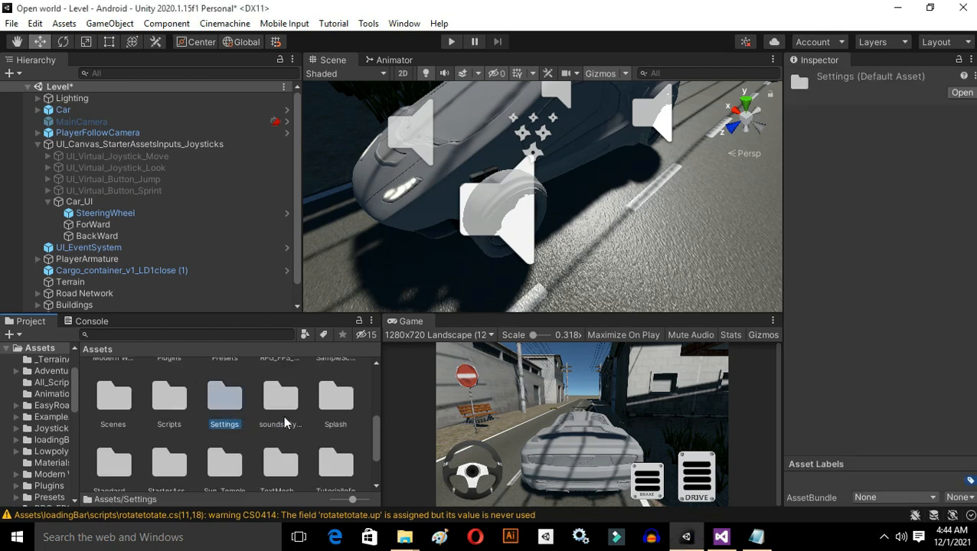
left_click(336, 397)
scroll(299, 437, "down", 1)
left_click(111, 400)
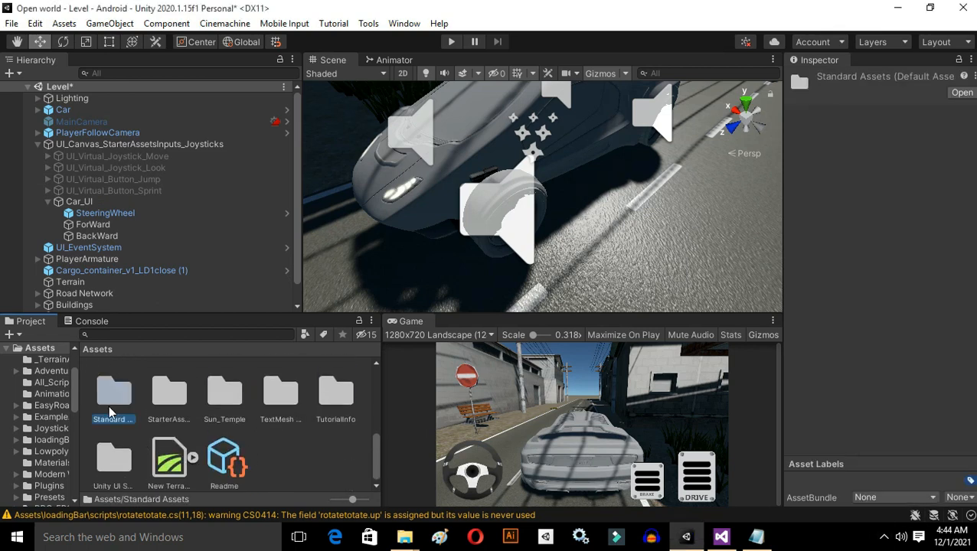
left_click(226, 414)
left_click(153, 408)
scroll(285, 383, "up", 1)
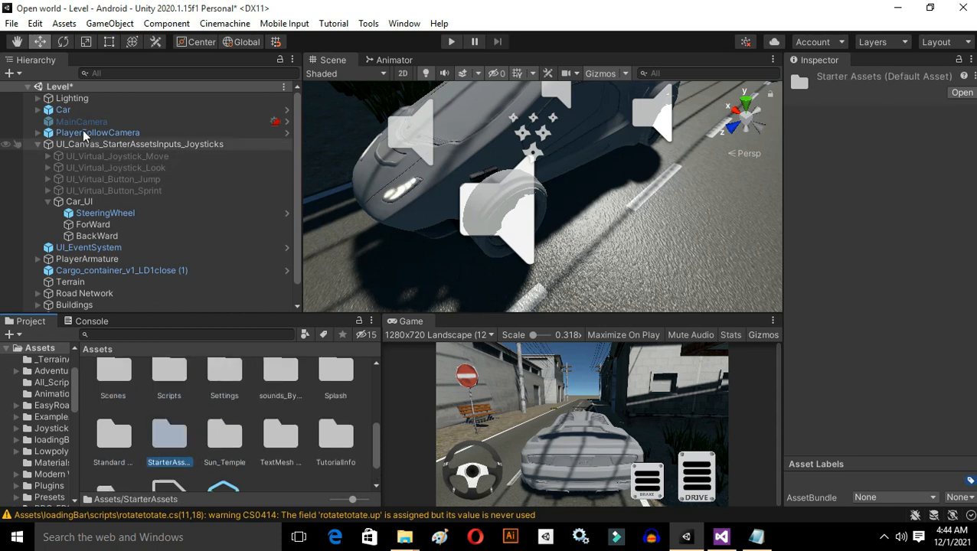
Open the CarController script from the Car's Car Controller component in Visual Studio.
left_click(63, 109)
scroll(879, 289, "down", 5)
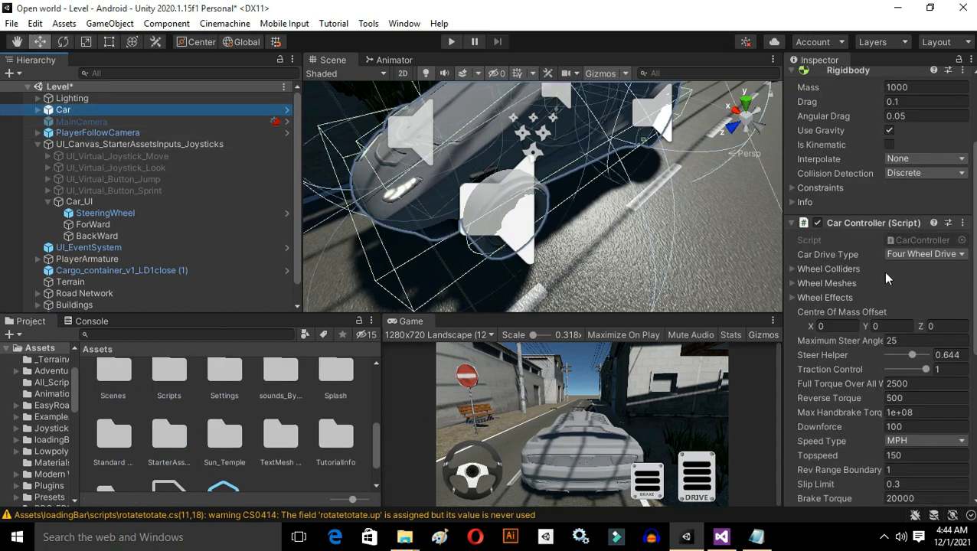
double_click(936, 241)
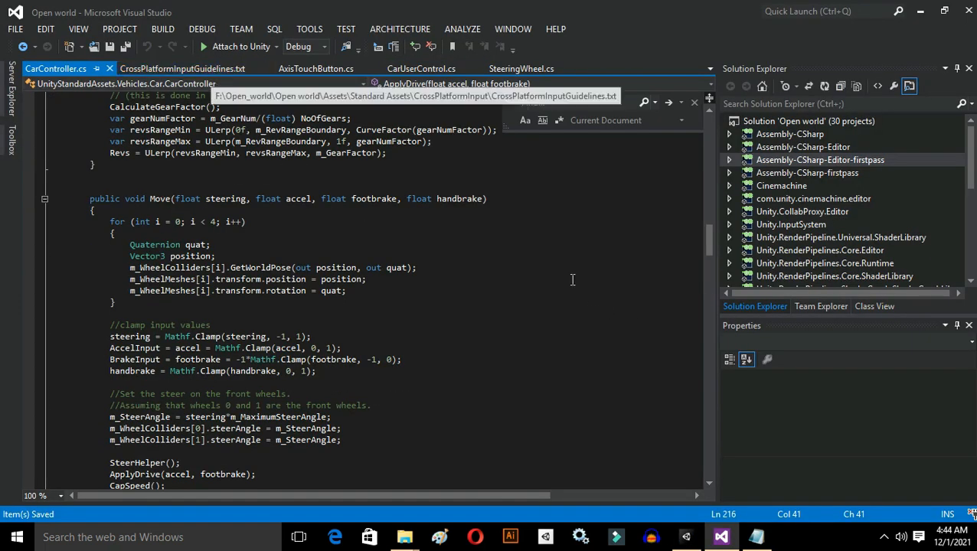
In CarUserControl.cs, declare public floats Accel, Steer and Brake plus AccelInput(float Input) and BrakeInput(float Input) setter methods at the class start, and save.
left_click(421, 69)
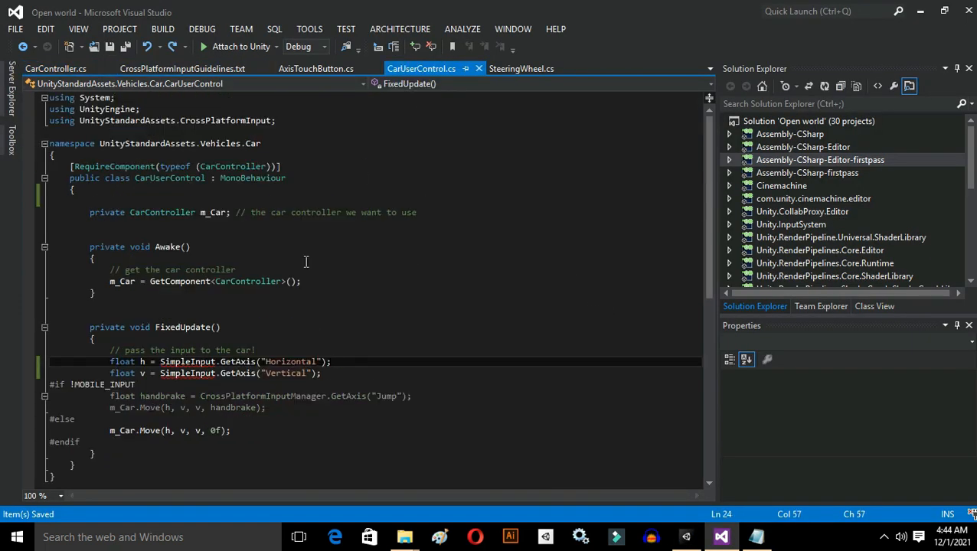
left_click(115, 191)
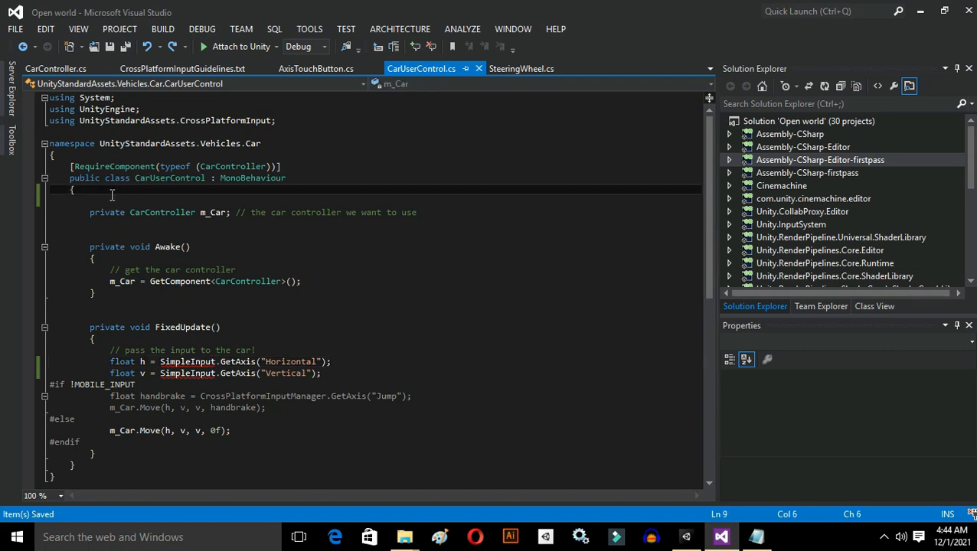
key("Return")
type("public float Accel; public float Steer; public float Brake; public void AccelInput(float Input) { Accel = Input; } public void BrakeInput(float Input) { Brake = Input; }")
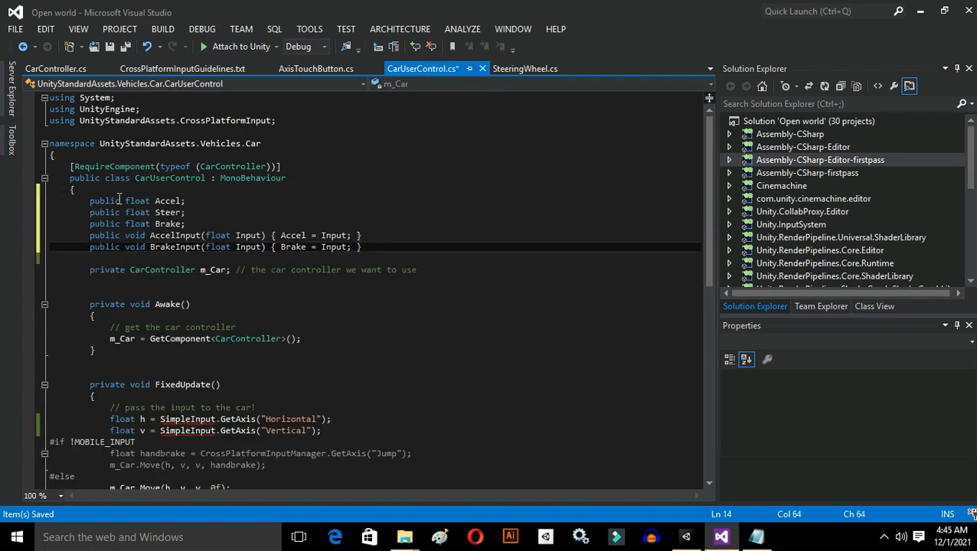
key("ctrl+s")
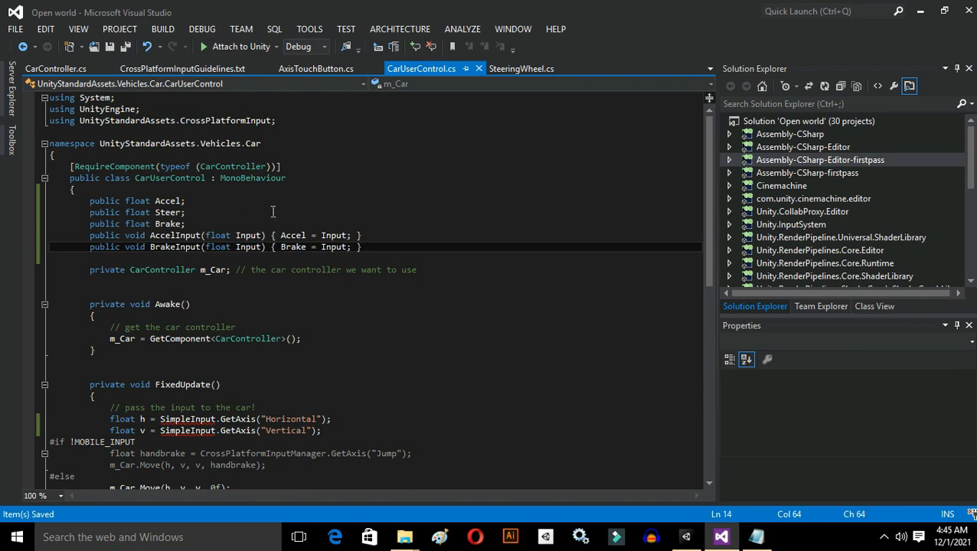
Comment out the #if !MOBILE_INPUT, #else and #endif directives in FixedUpdate.
scroll(264, 263, "down", 1)
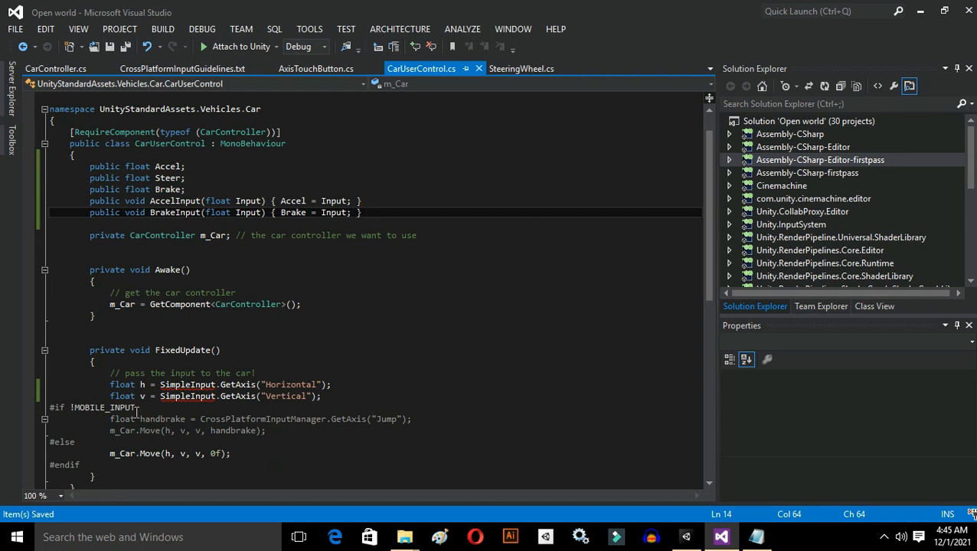
left_click(51, 407)
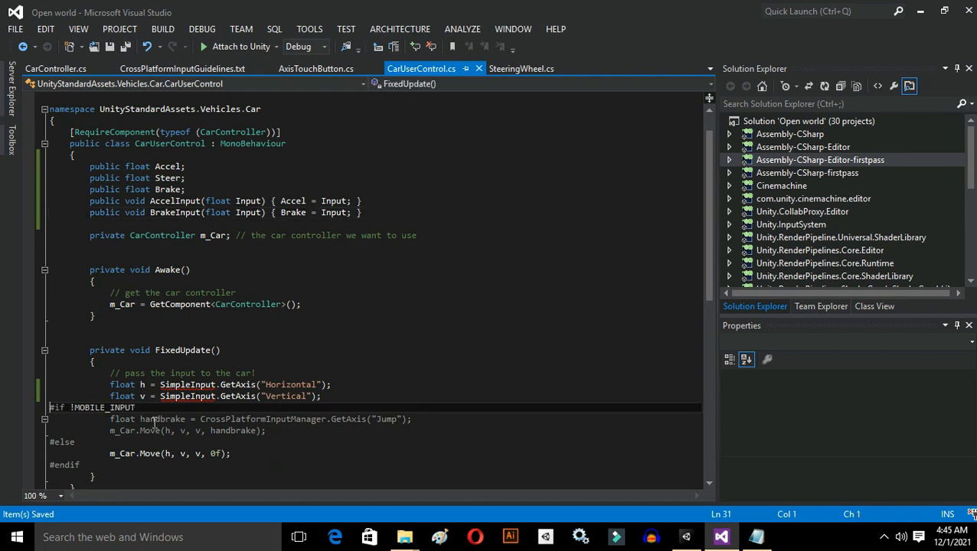
type("//")
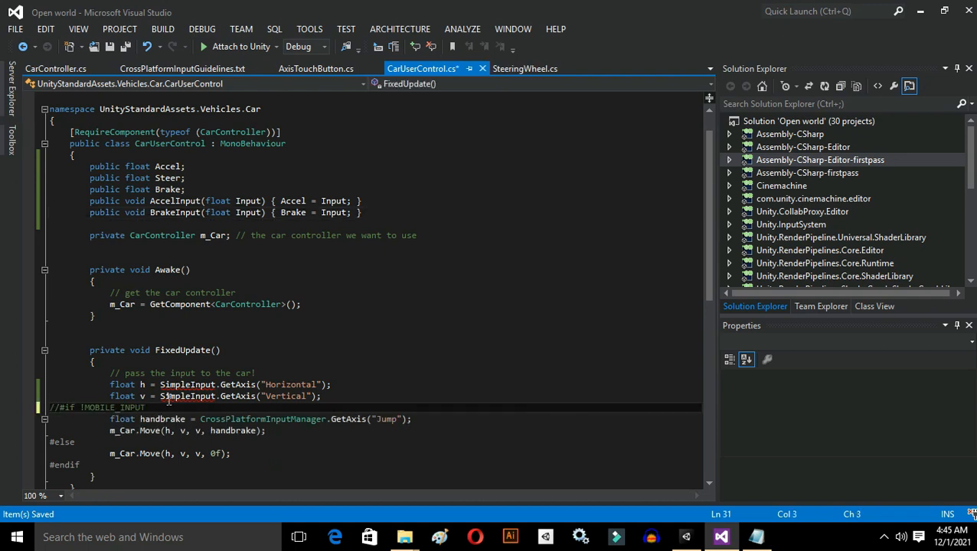
triple_click(61, 443)
left_click(61, 445)
type("//")
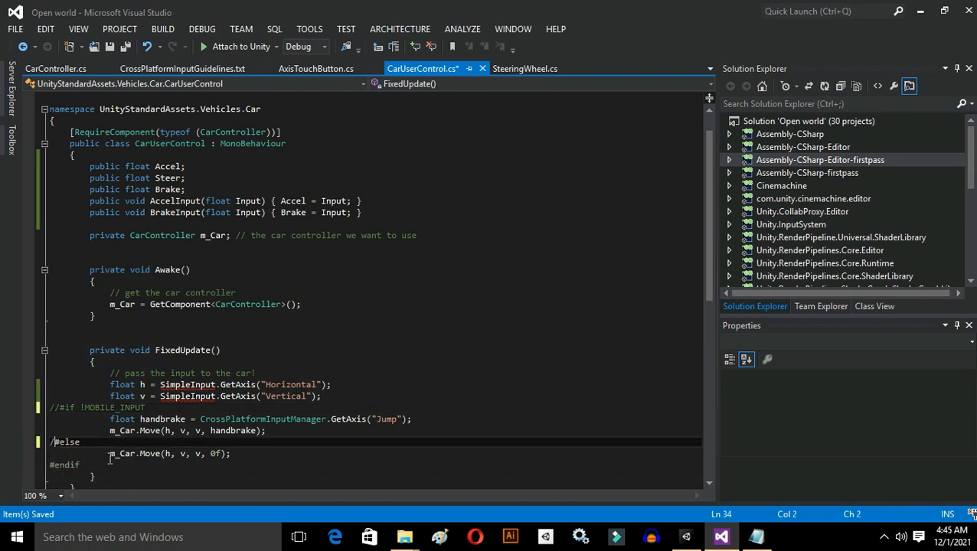
scroll(97, 451, "down", 1)
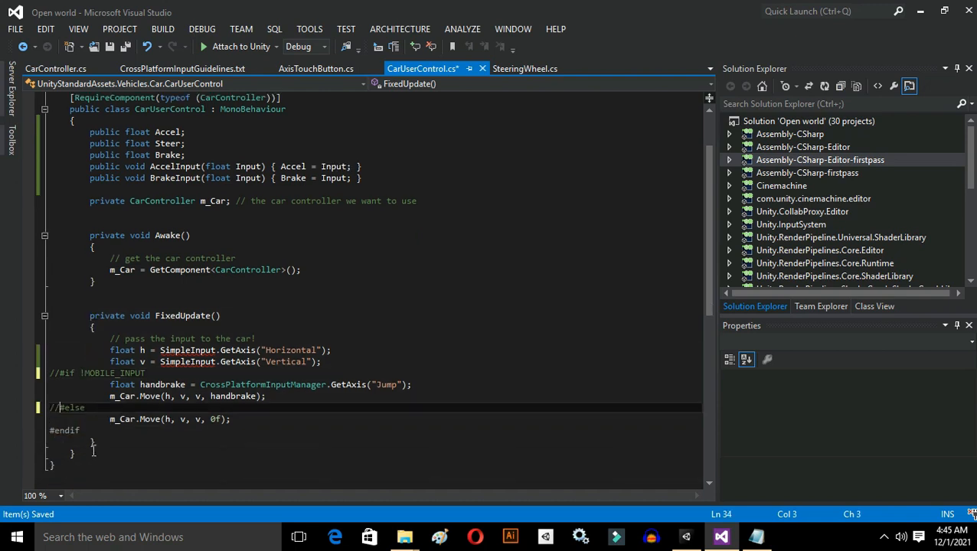
left_click(55, 431)
type("//")
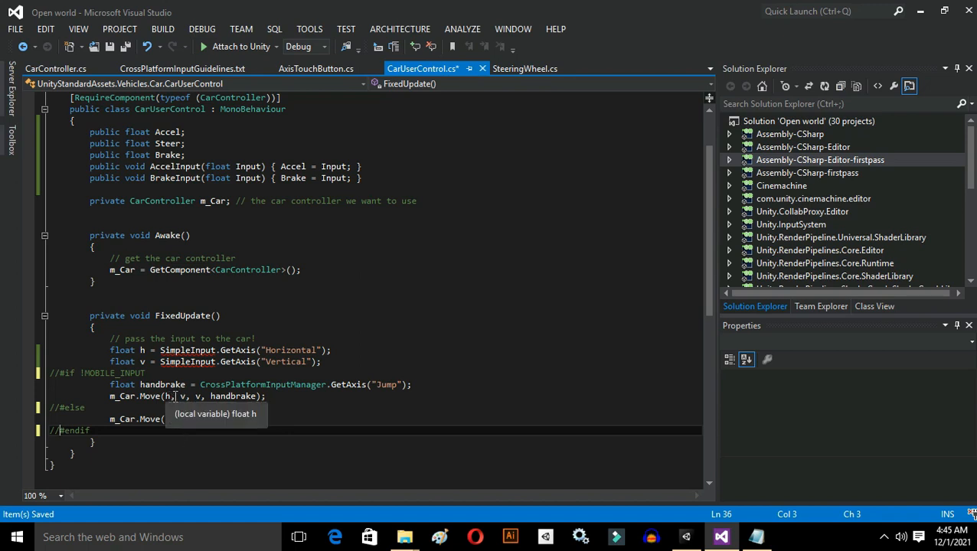
Delete the second argument of the m_Car.Move call that uses handbrake, and comment out the public float Steer declaration.
left_click(185, 396)
key("BackSpace")
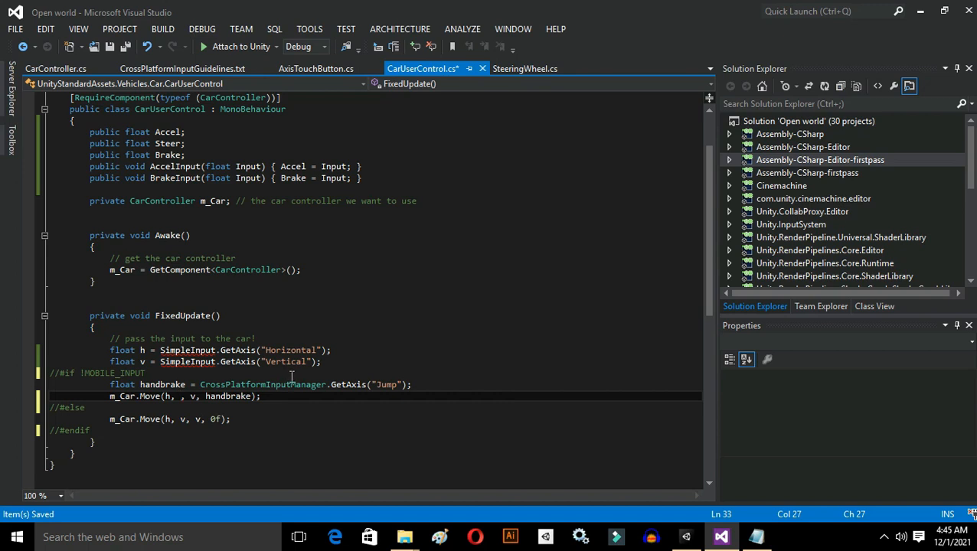
key("ctrl+space")
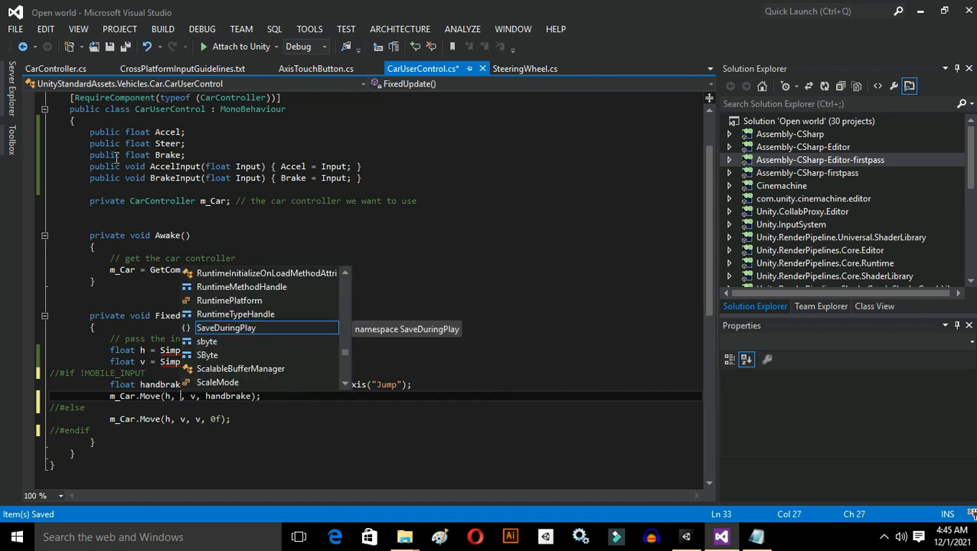
left_click(86, 144)
type("//")
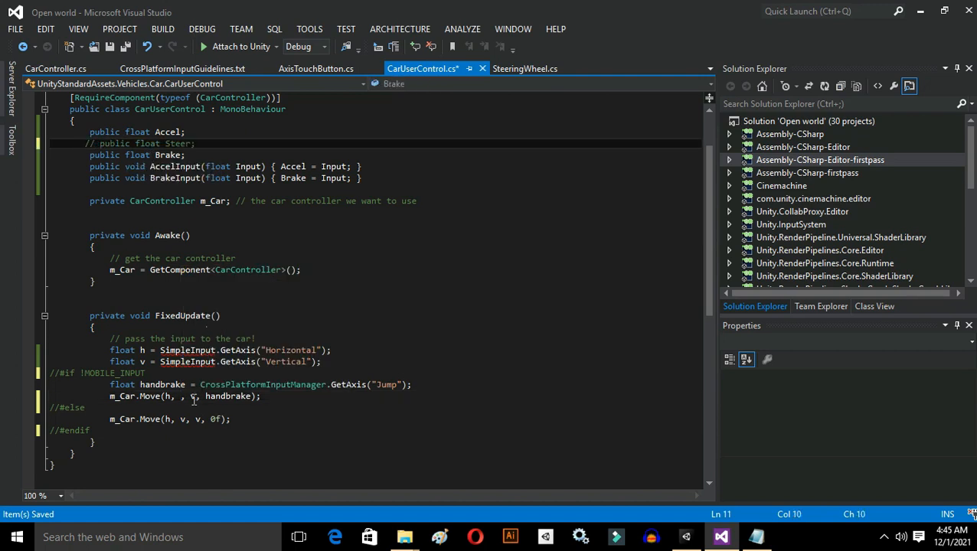
Pass Accel and Brake as the second and third arguments of the m_Car.Move call with handbrake, and save the script.
left_click(181, 396)
type("Ac")
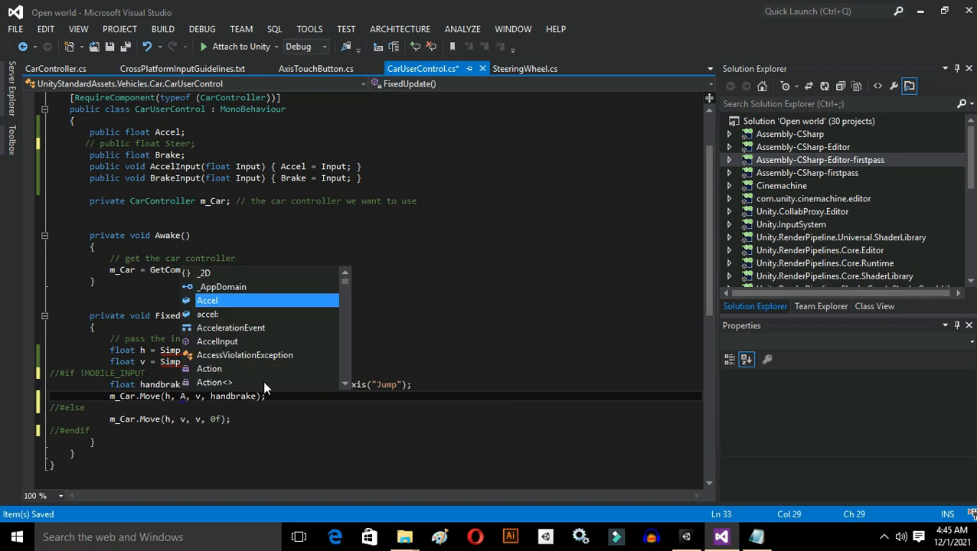
type("ce")
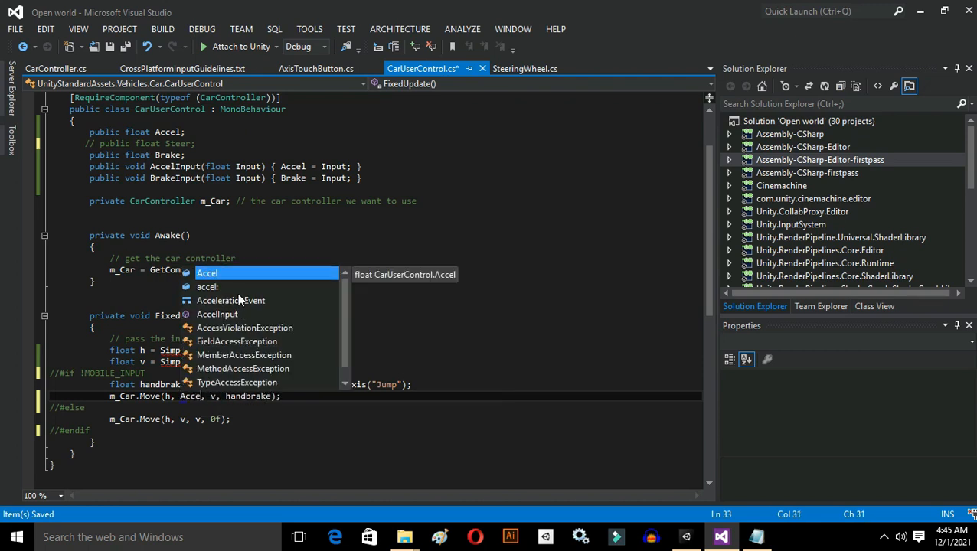
key("Tab")
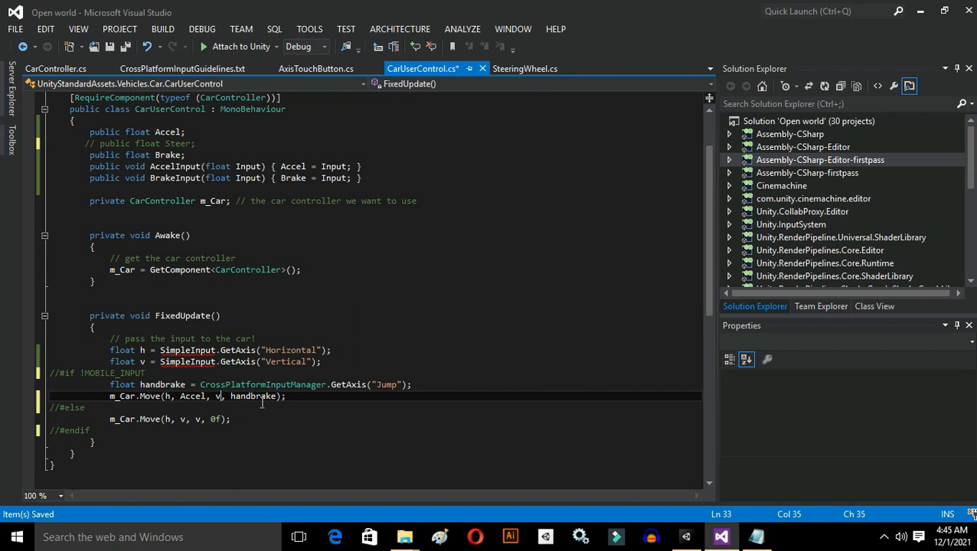
key("BackSpace")
type("Brake")
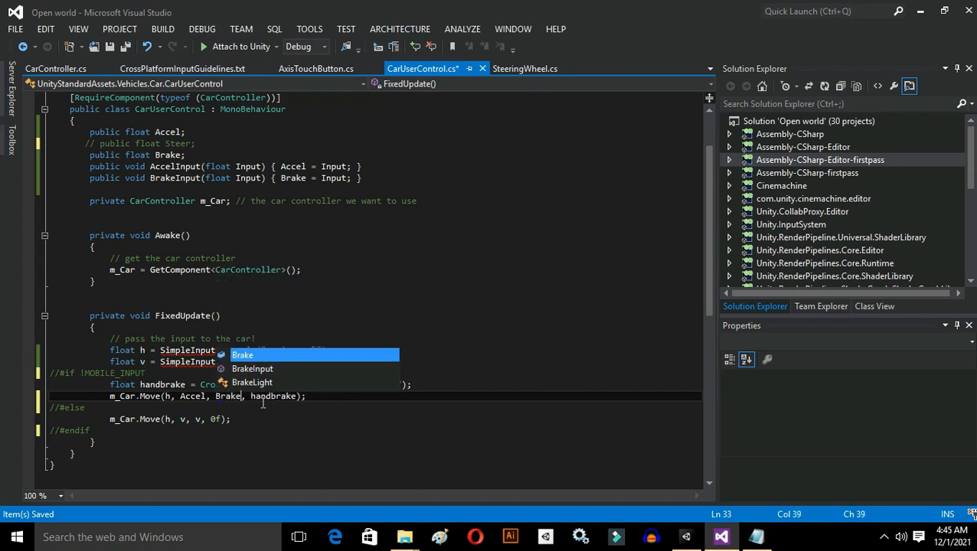
left_click(489, 292)
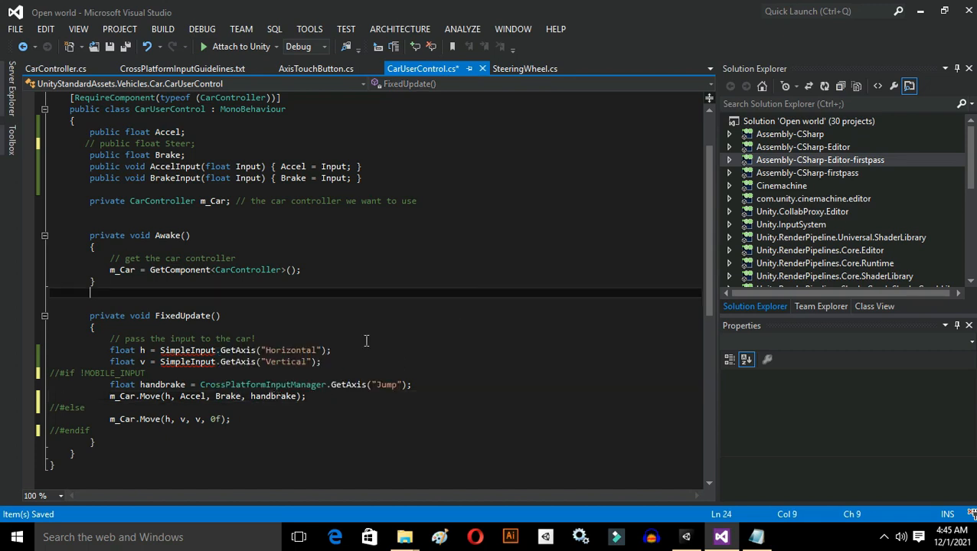
key("ctrl+s")
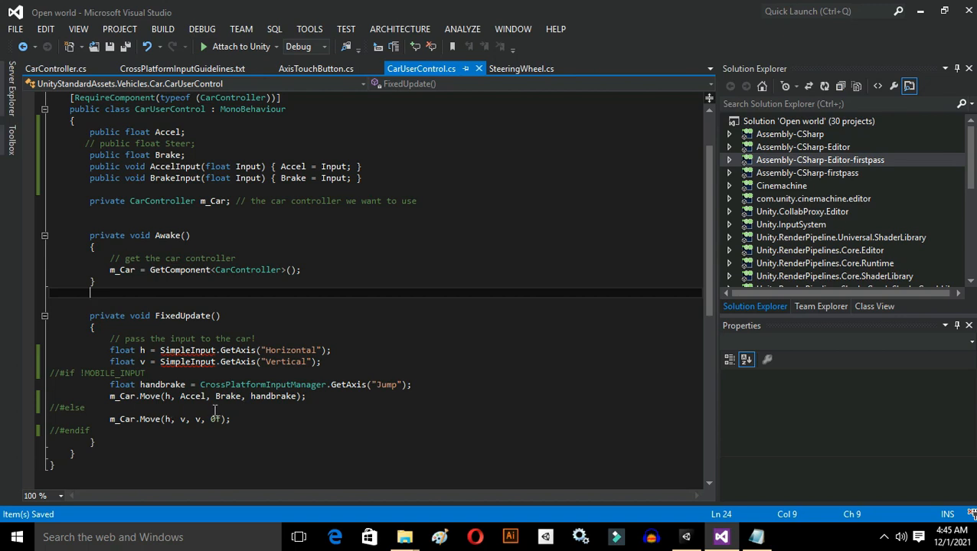
Replace Brake with Accel as the third argument of the m_Car.Move call with handbrake, and save the script.
left_click(175, 419)
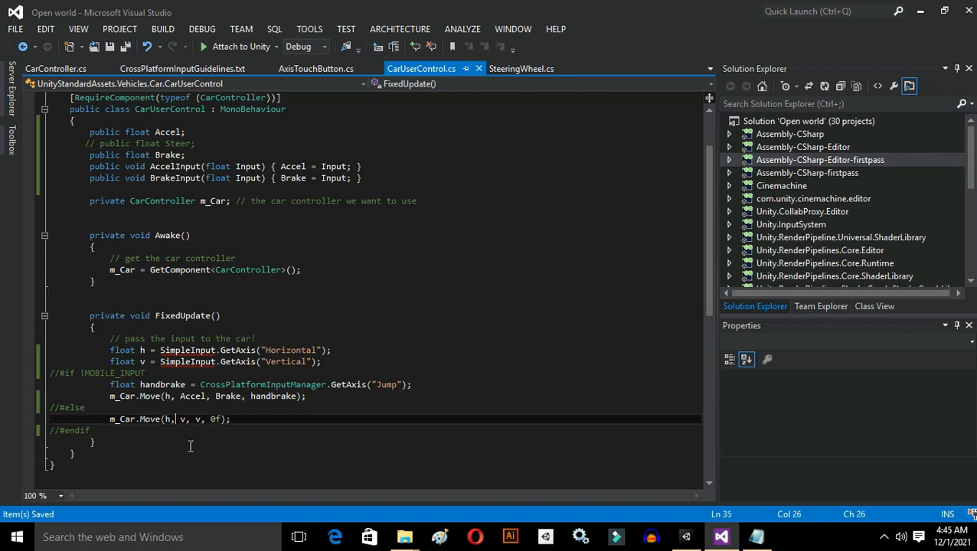
left_click(686, 537)
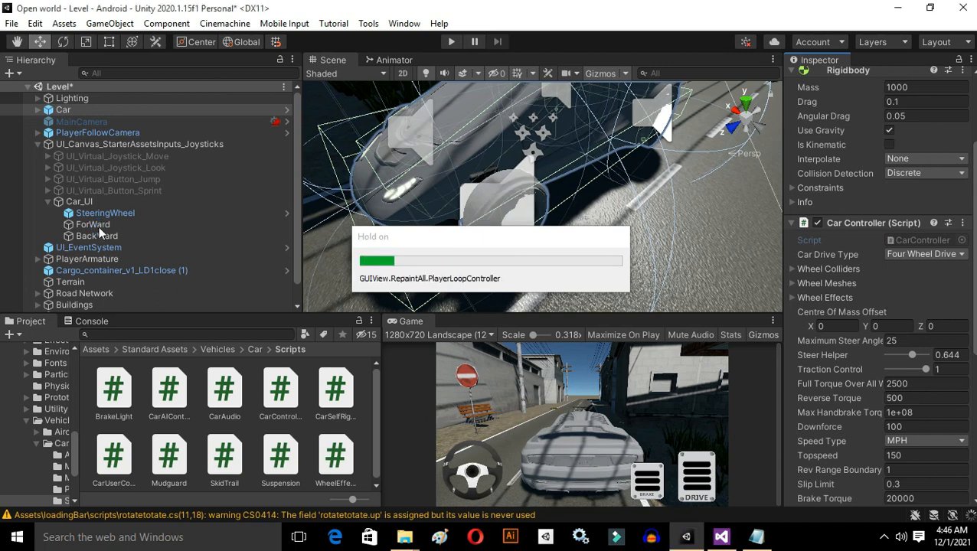
left_click(721, 537)
double_click(230, 396)
key("BackSpace")
type("Accel")
key("ctrl+s")
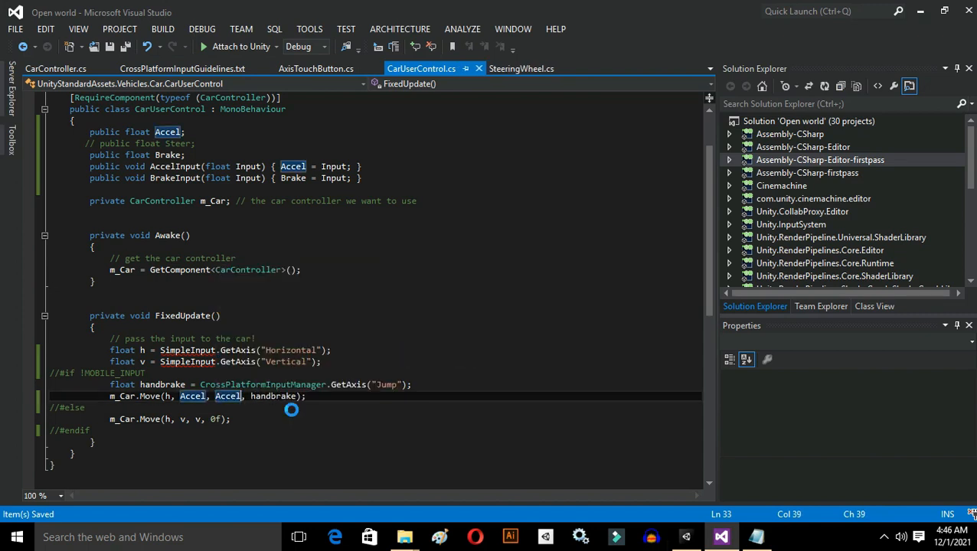
Switch to Unity and add an Event Trigger component to the ForWard button.
left_click(686, 536)
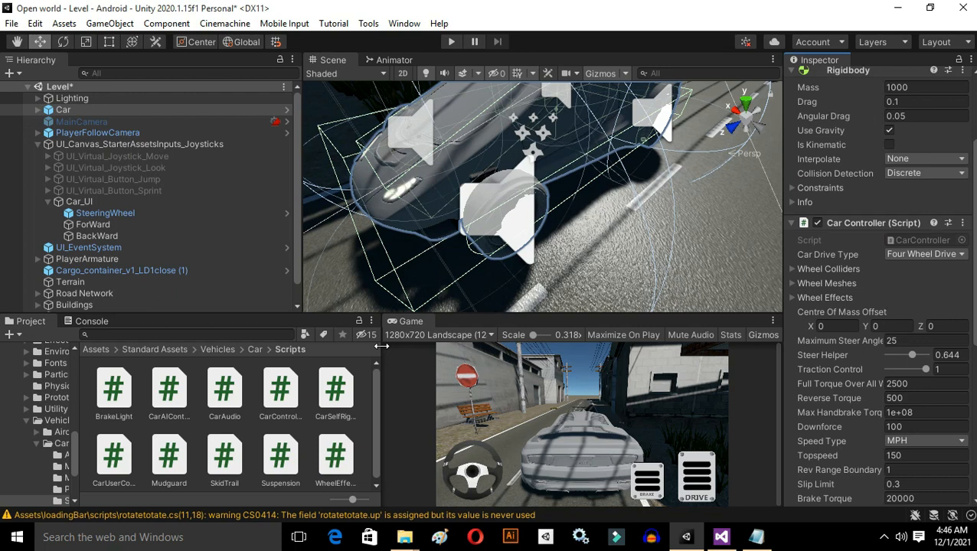
left_click_drag(381, 347, 319, 342)
left_click(101, 228)
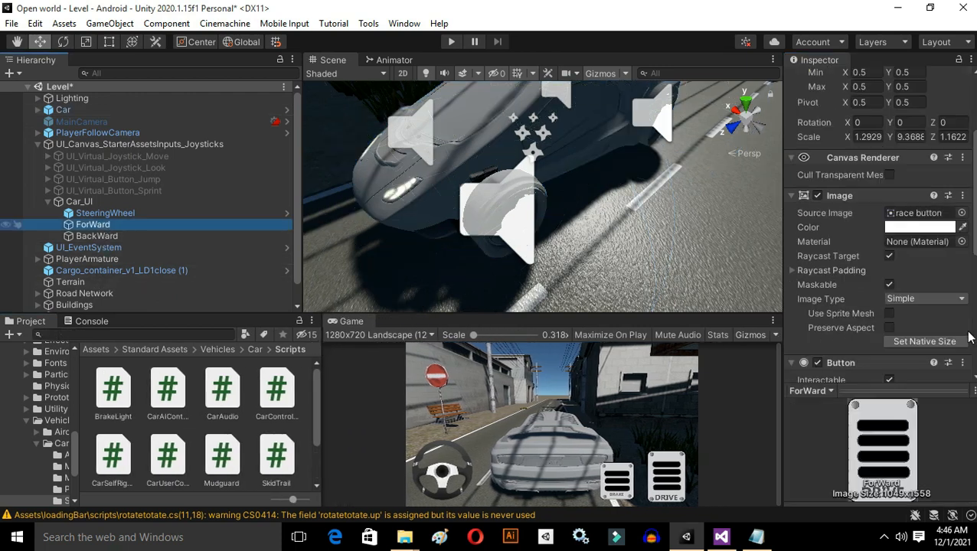
scroll(908, 324, "down", 5)
scroll(911, 329, "down", 1)
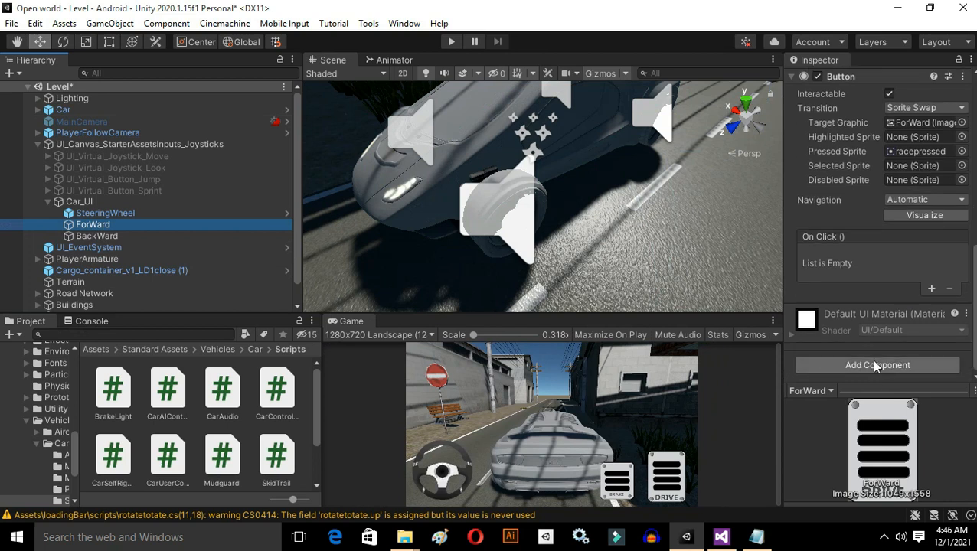
left_click(870, 361)
left_click(886, 538)
left_click(886, 537)
left_click(858, 368)
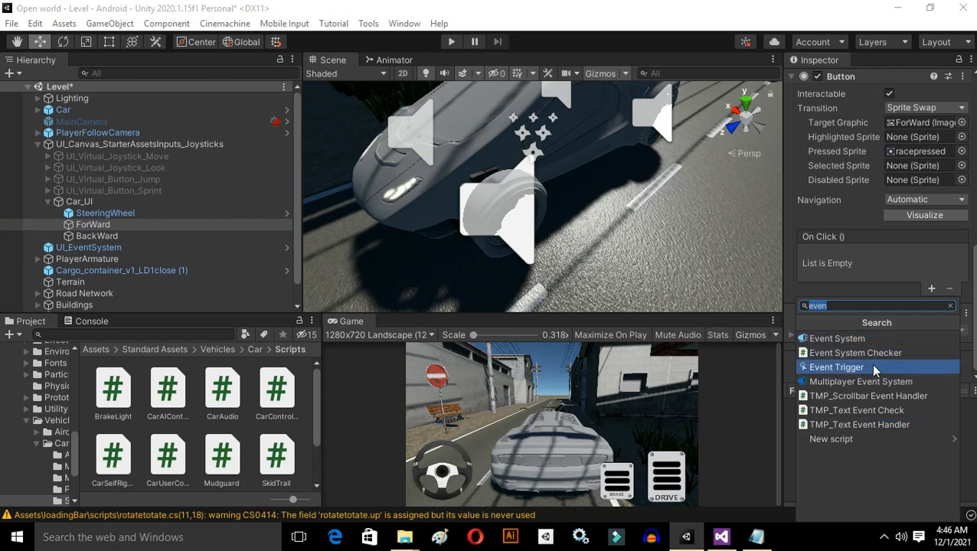
left_click(870, 366)
Add the PointerEnter, PointerDown, PointerUp and PointerExit event types to ForWard's Event Trigger.
scroll(878, 340, "down", 2)
left_click(917, 291)
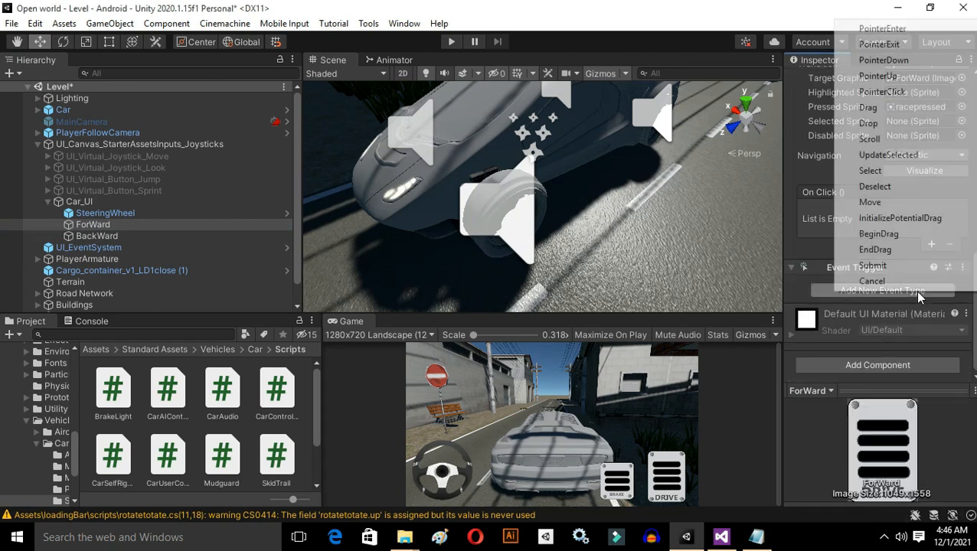
left_click(890, 42)
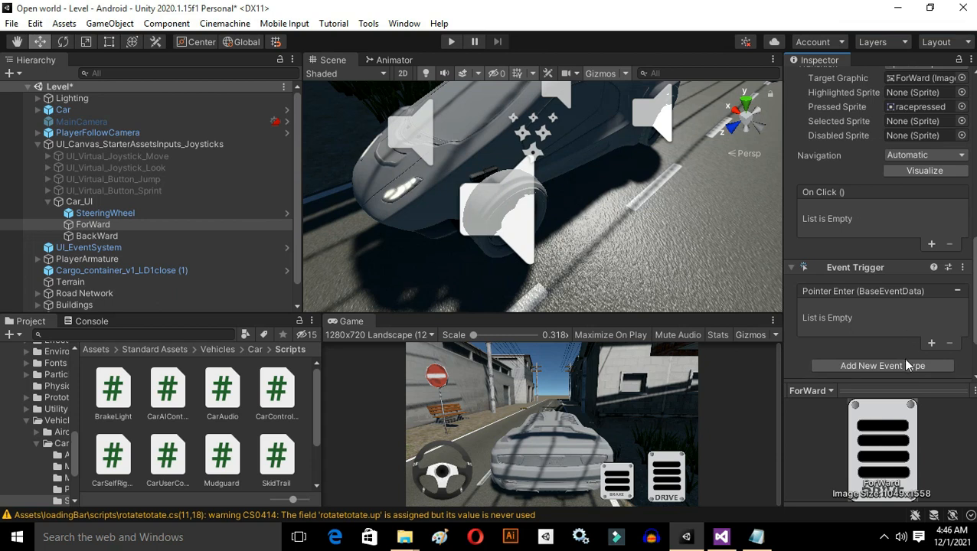
left_click(908, 365)
left_click(909, 129)
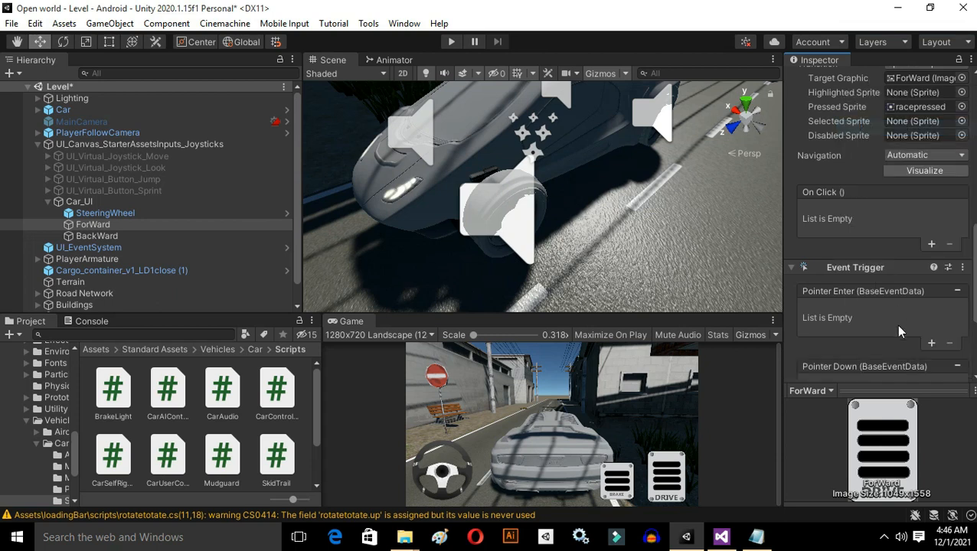
left_click(892, 288)
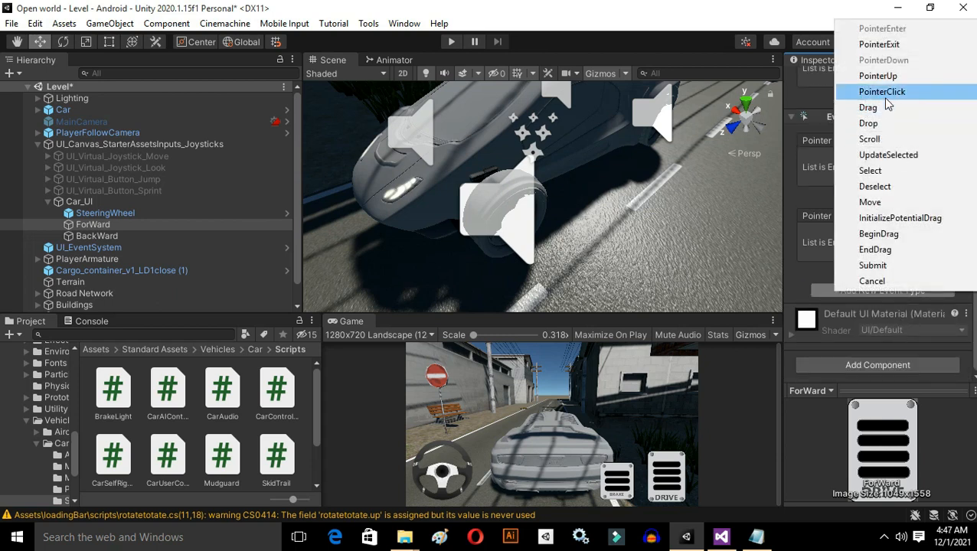
left_click(880, 76)
left_click(889, 293)
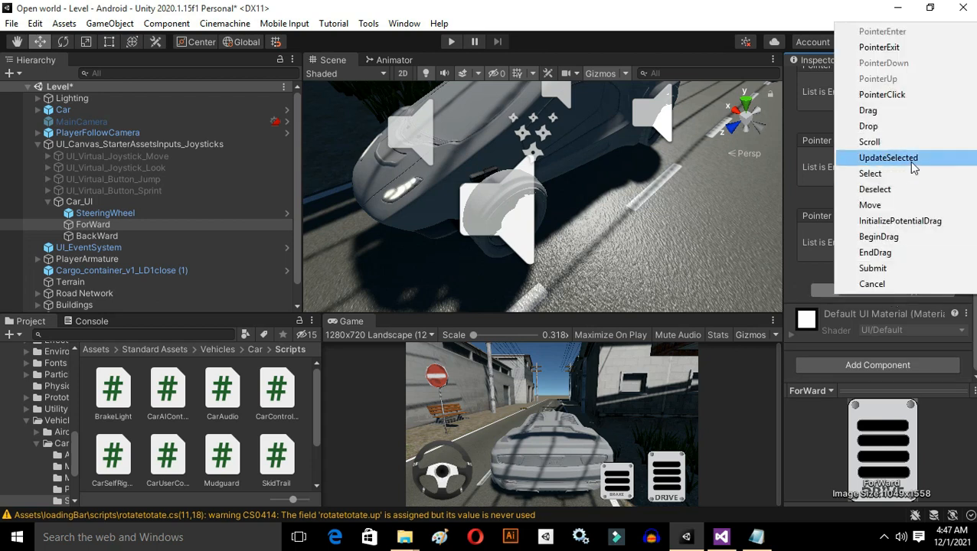
left_click(894, 51)
Add one empty callback entry to each of the Pointer Enter, Pointer Down, Pointer Up and Pointer Exit events.
scroll(931, 164, "up", 4)
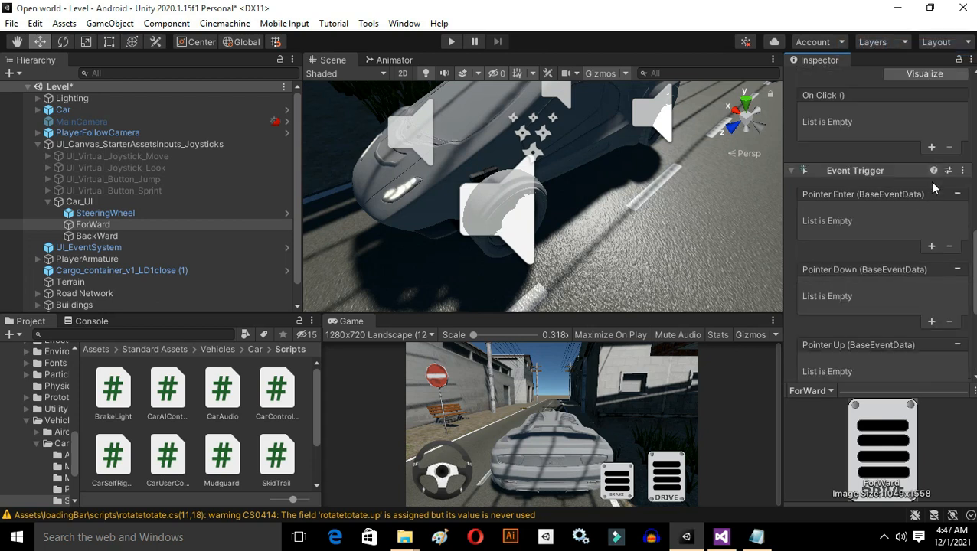
left_click(932, 247)
left_click(933, 320)
scroll(933, 314, "down", 4)
left_click(931, 268)
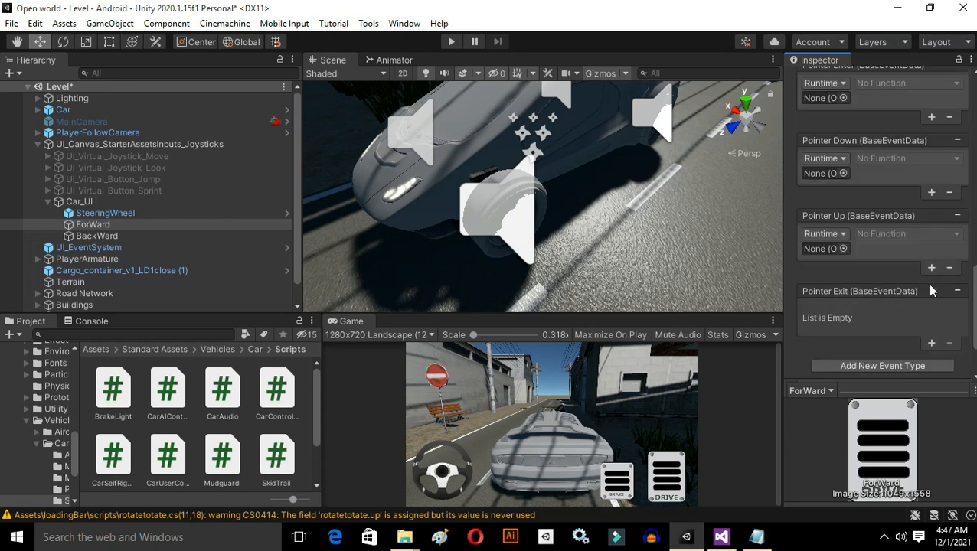
left_click(930, 342)
Assign the Car object as the target of all four pointer event callbacks in ForWard's Event Trigger.
scroll(826, 282, "up", 4)
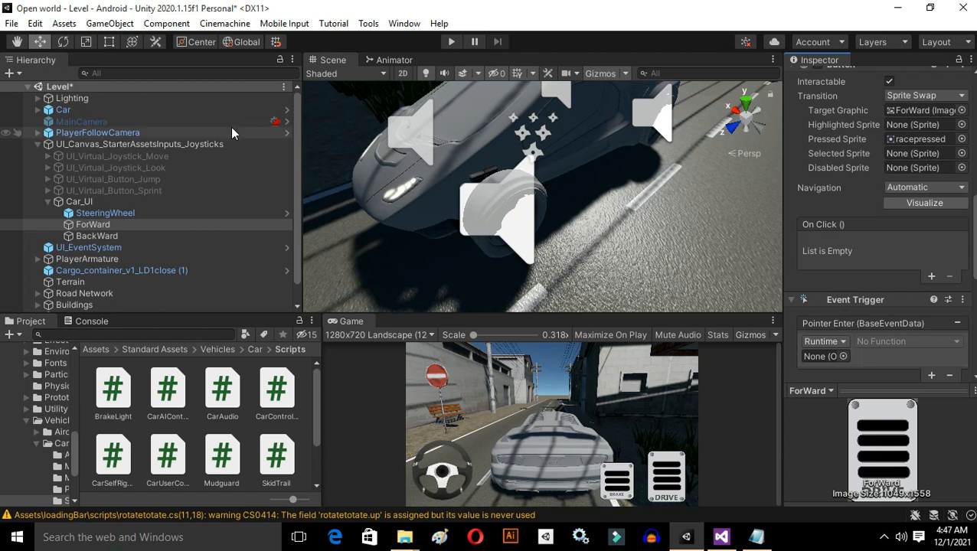
left_click_drag(93, 224, 831, 363)
scroll(867, 272, "down", 6)
left_click_drag(63, 109, 823, 173)
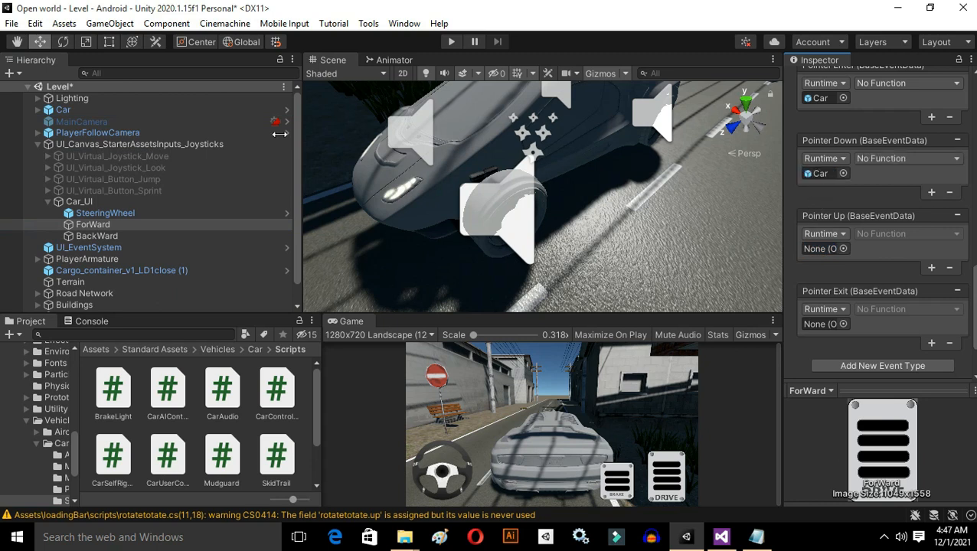
left_click(137, 100)
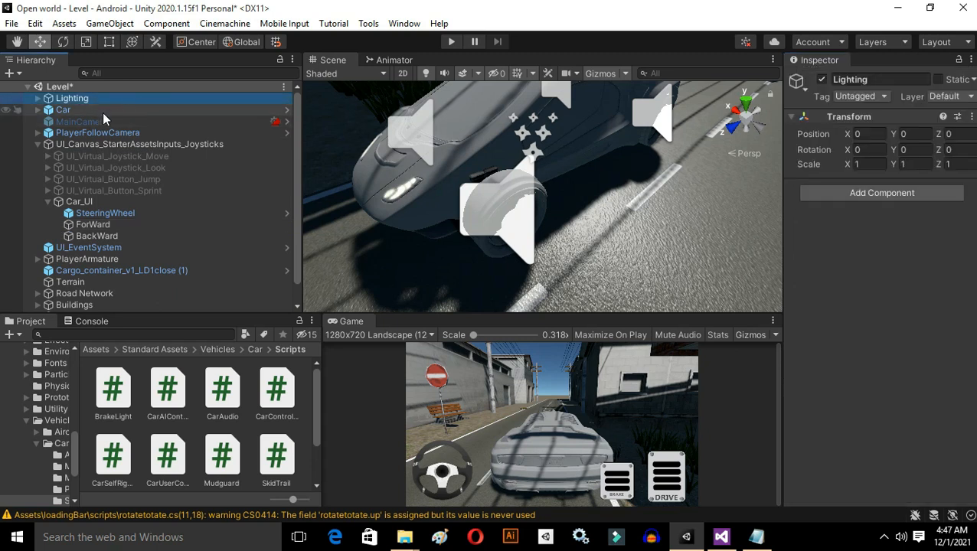
key("ctrl+z")
scroll(830, 281, "down", 10)
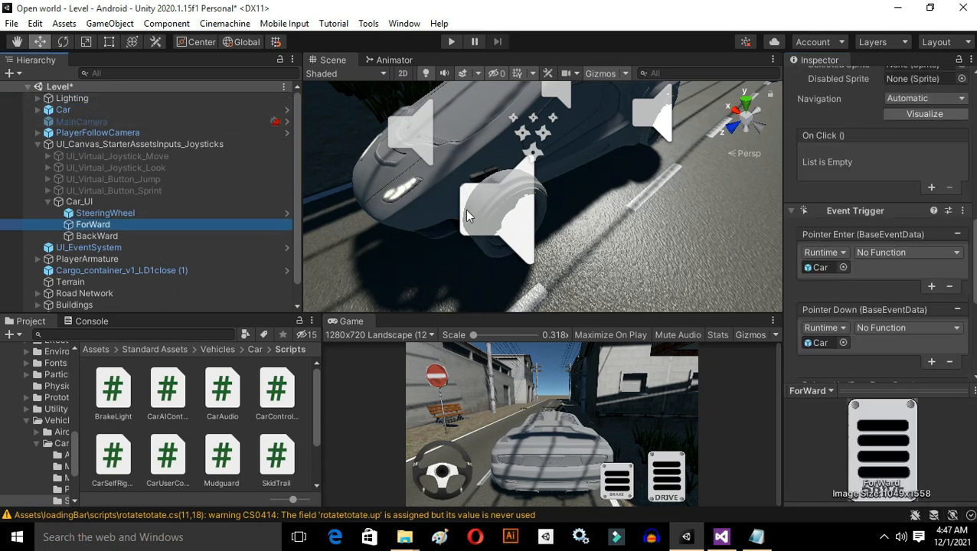
scroll(564, 237, "down", 4)
scroll(971, 247, "down", 6)
left_click_drag(126, 112, 821, 173)
left_click_drag(84, 115, 821, 248)
Set the Pointer Enter, Down, Up and Exit callbacks to the CarUserControl function AccelInput (float).
scroll(964, 249, "up", 3)
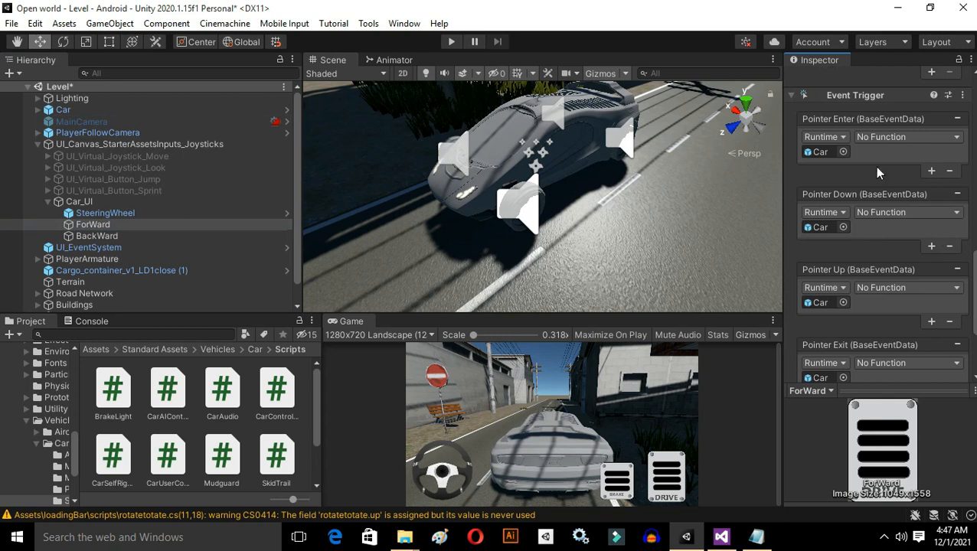
left_click(882, 139)
mouse_move(908, 237)
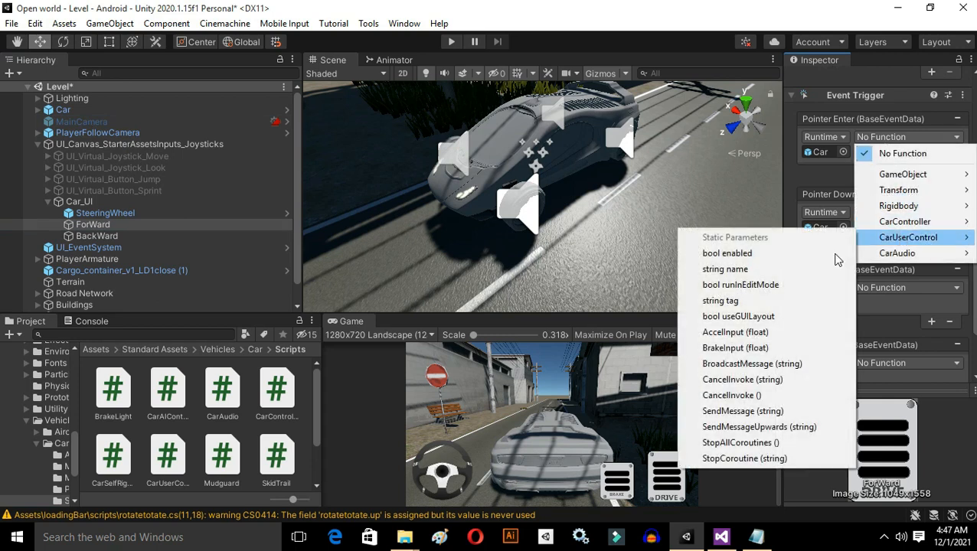
left_click(766, 331)
left_click(885, 215)
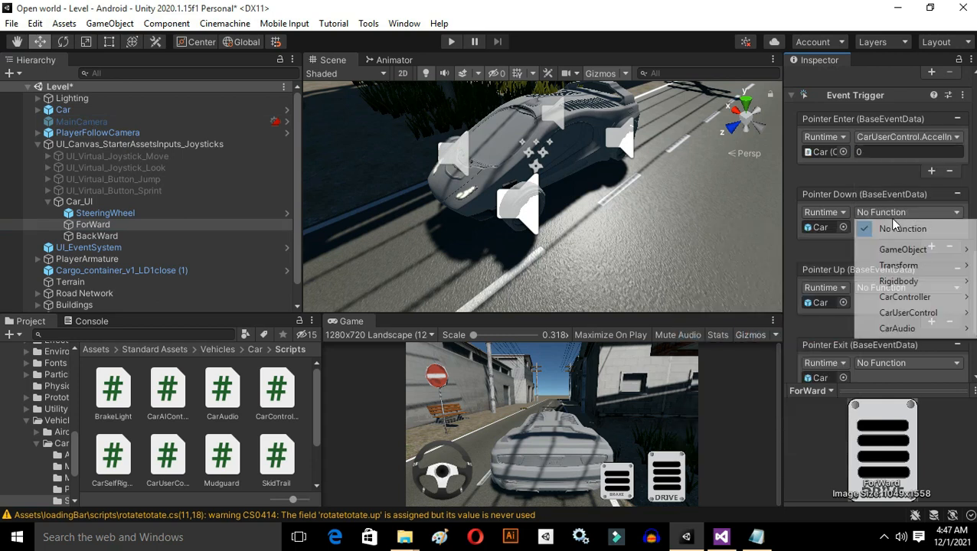
mouse_move(908, 314)
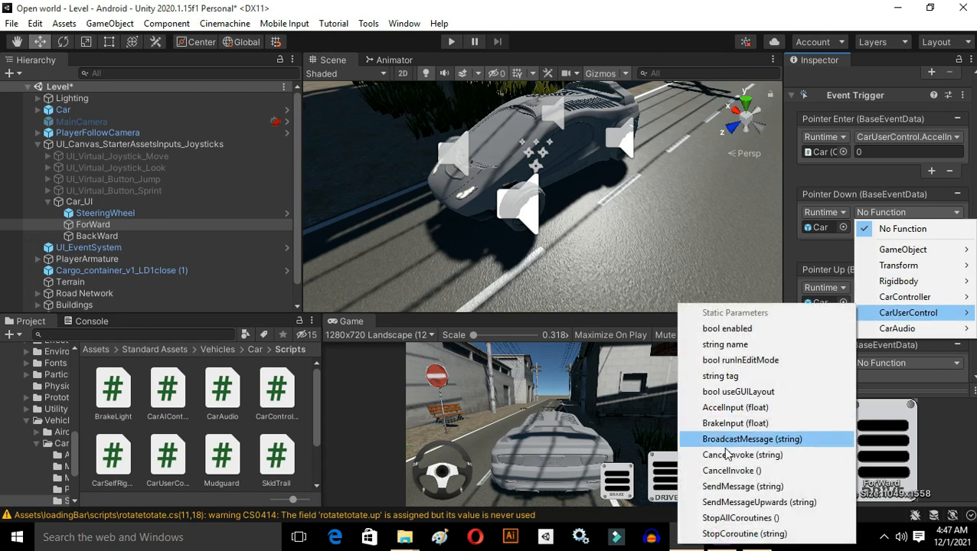
left_click(730, 409)
left_click(898, 288)
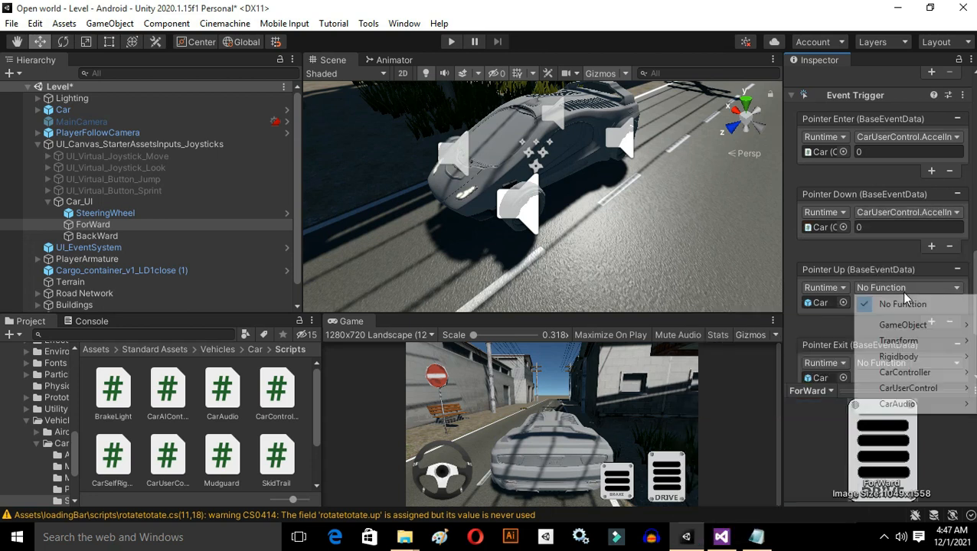
mouse_move(892, 392)
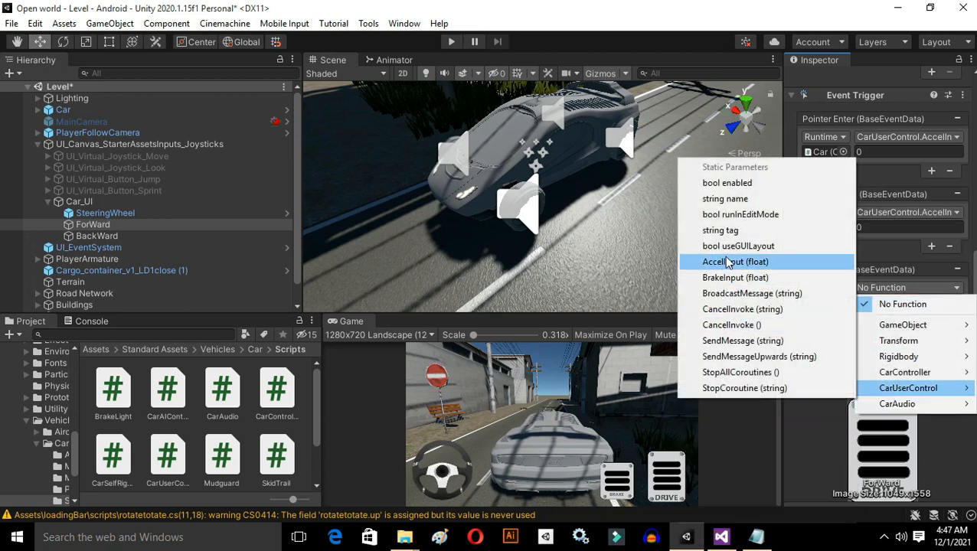
left_click(726, 262)
left_click(894, 364)
mouse_move(908, 463)
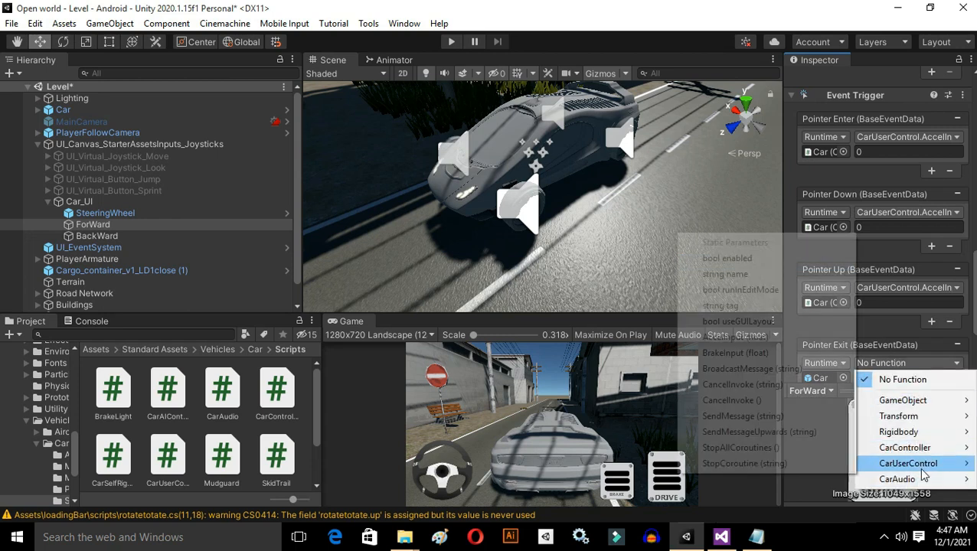
left_click(735, 337)
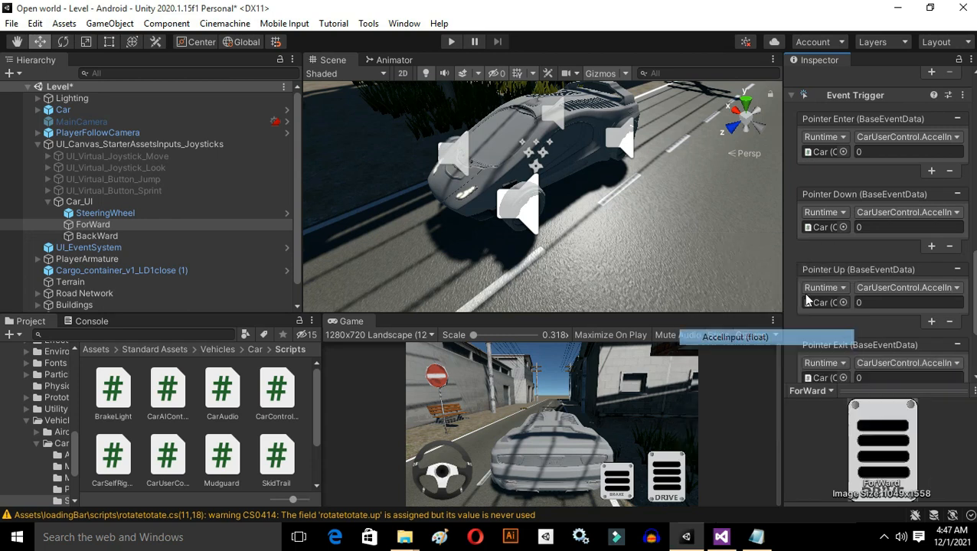
Set the AccelInput value to 1 for both the Pointer Enter and Pointer Down events.
left_click(872, 152)
type("1")
left_click(883, 228)
type("1")
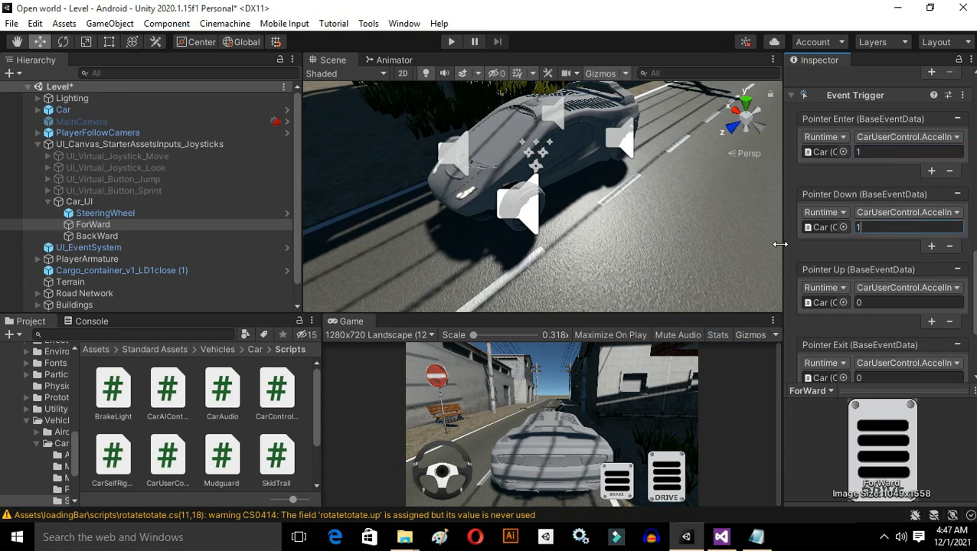
Collapse Car_UI and test the DRIVE pedal in Play mode with the Game view maximized.
left_click(43, 201)
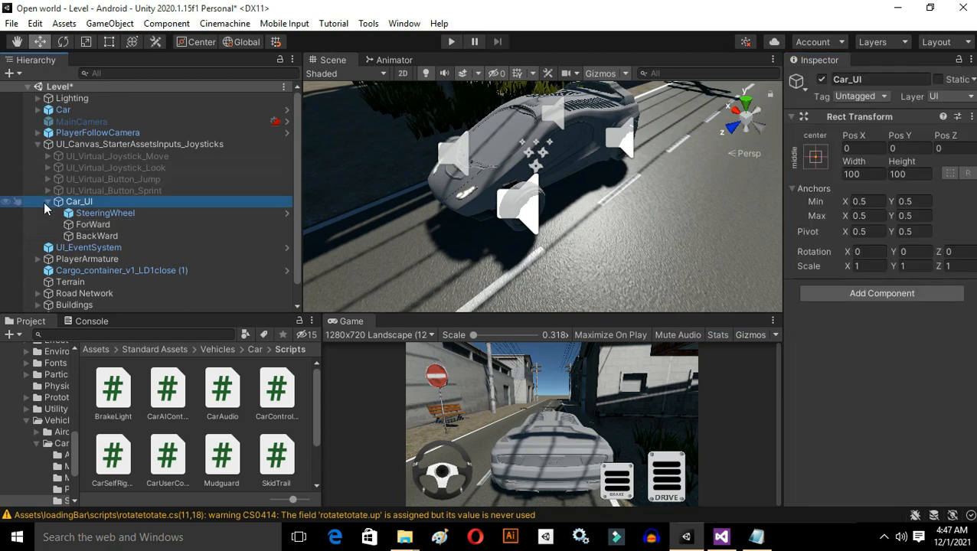
left_click(45, 201)
left_click(541, 433)
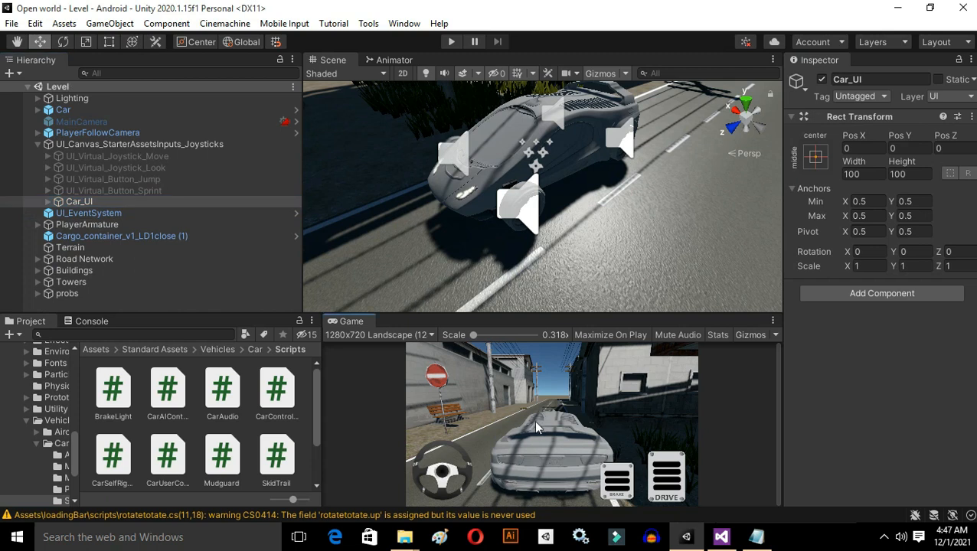
key("shift+space")
left_click(451, 42)
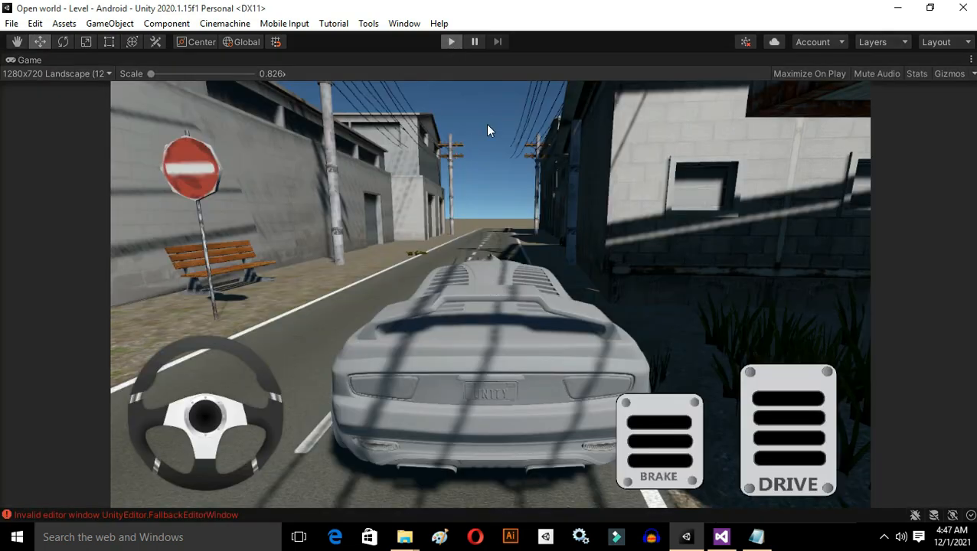
key("ctrl+p")
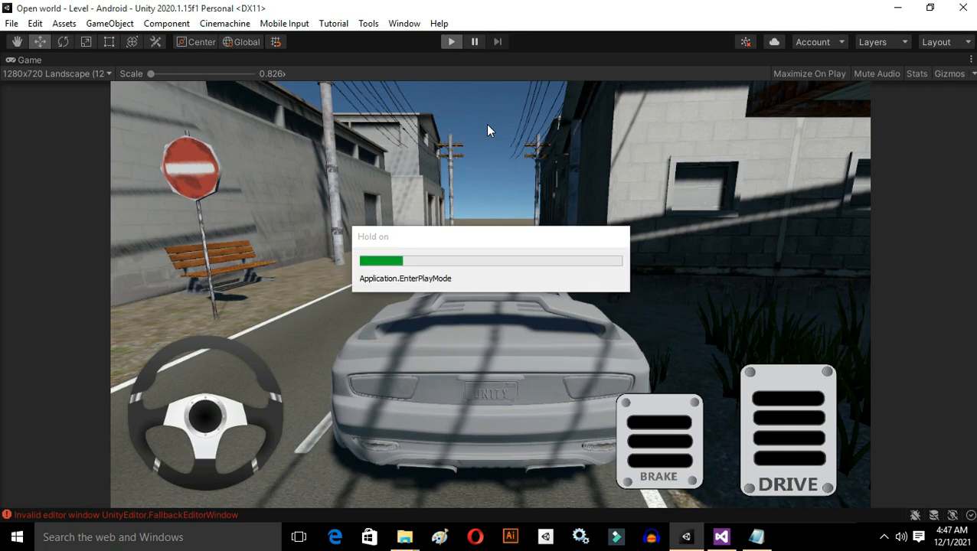
left_click(792, 410)
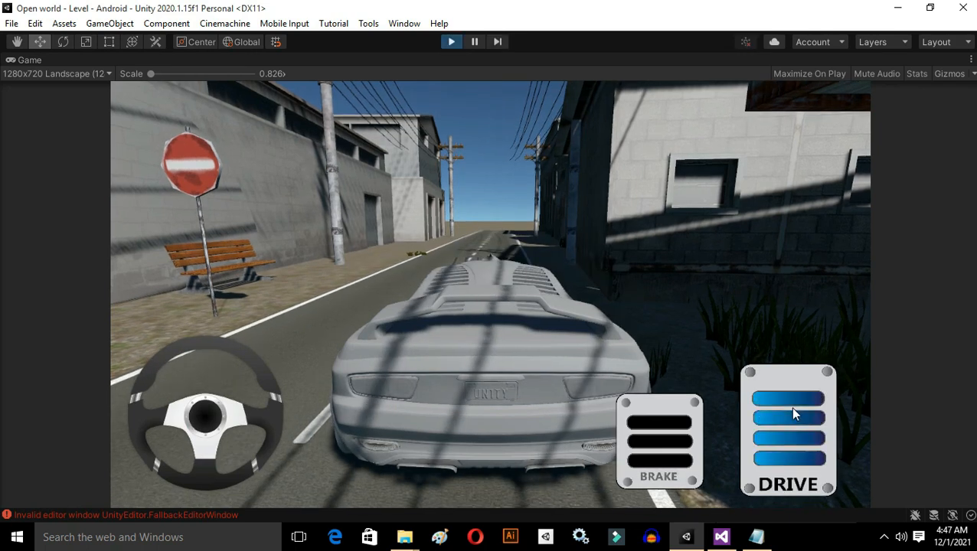
left_click(791, 408)
left_click(789, 408)
left_click(451, 42)
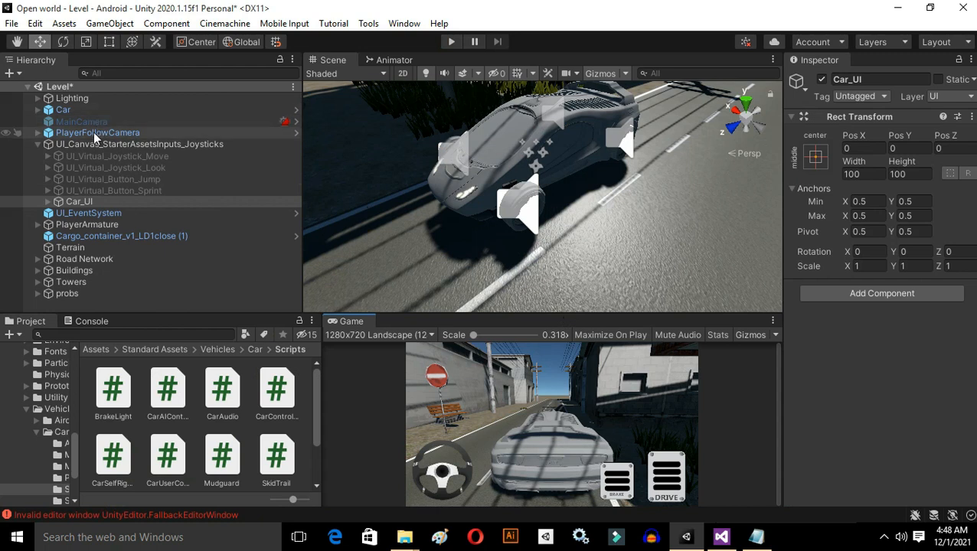
Examine ForWard's Event Trigger settings and the CarUserControl script in Visual Studio, and return to Unity.
left_click(48, 201)
left_click(93, 225)
scroll(949, 335, "down", 10)
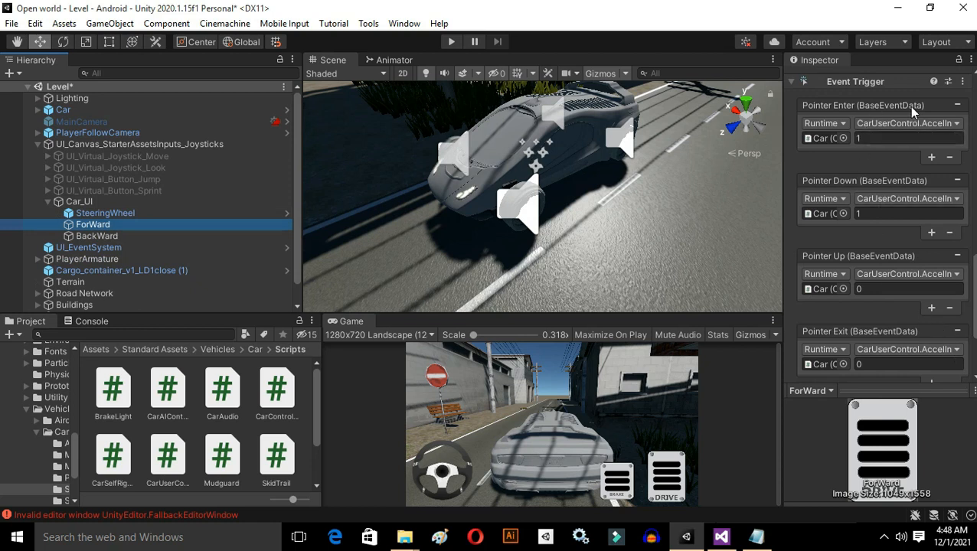
left_click(734, 539)
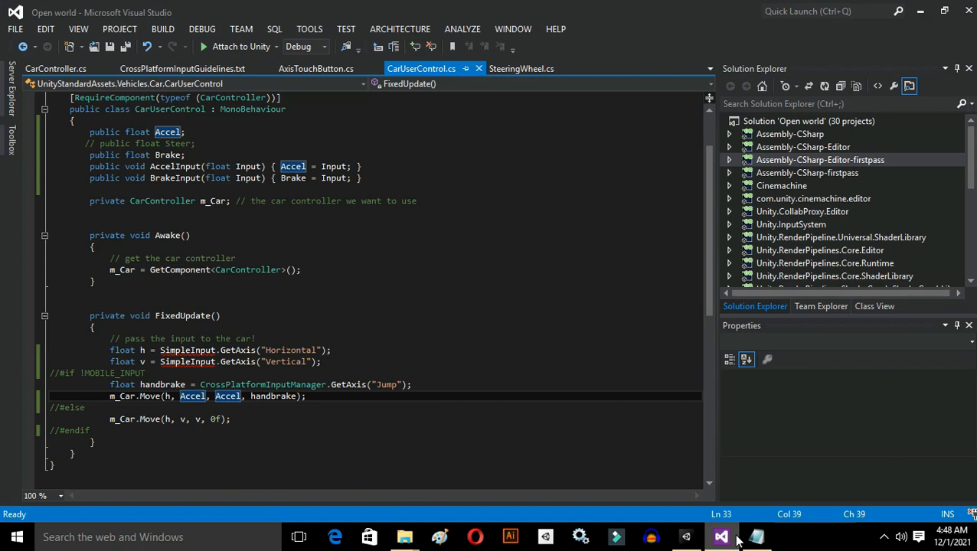
left_click(423, 465)
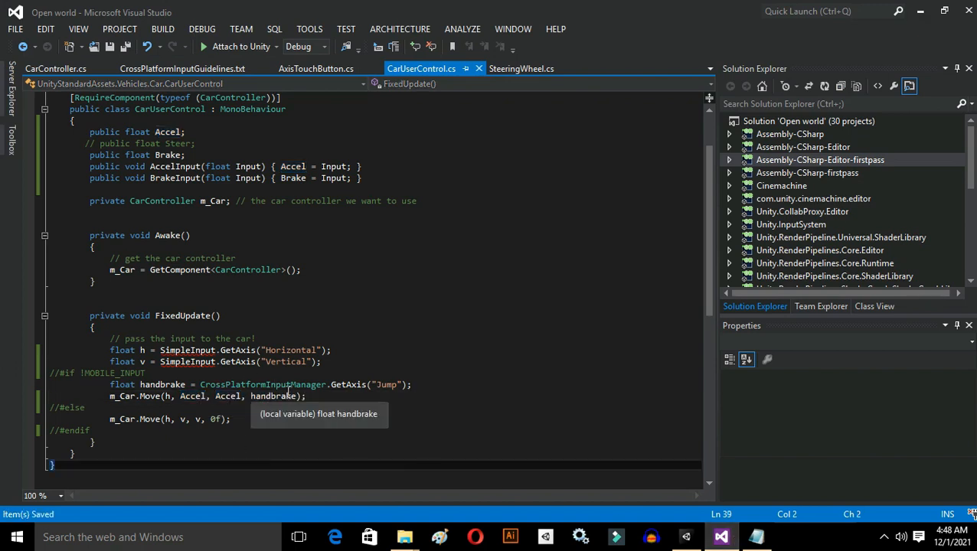
scroll(288, 389, "up", 2)
scroll(239, 310, "down", 1)
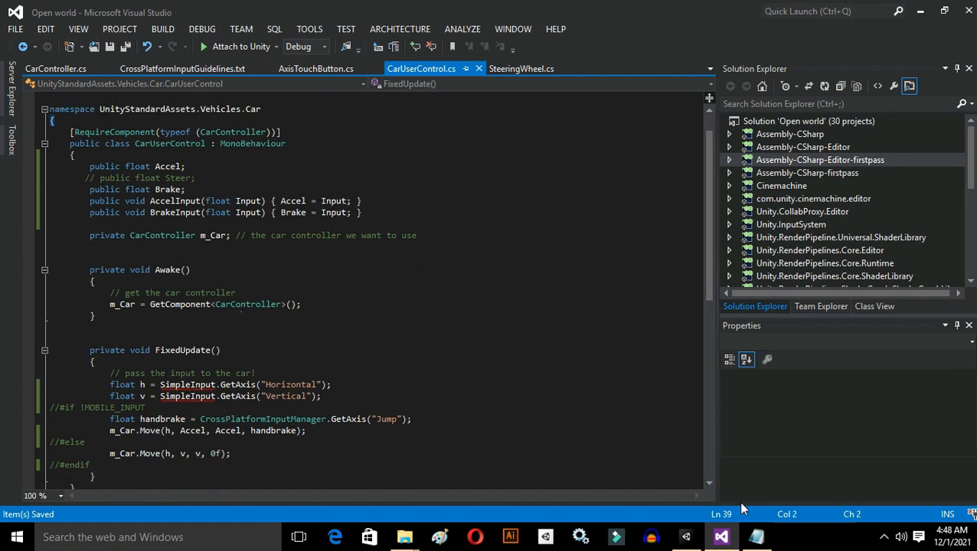
left_click(682, 540)
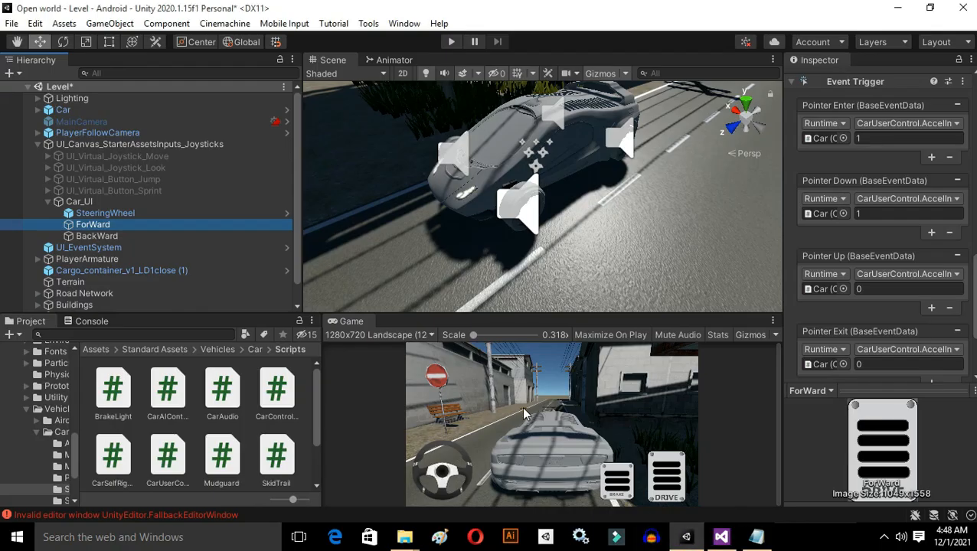
Run the level again with the Scene view visible, try the DRIVE pedal, and stop Play mode.
left_click(451, 42)
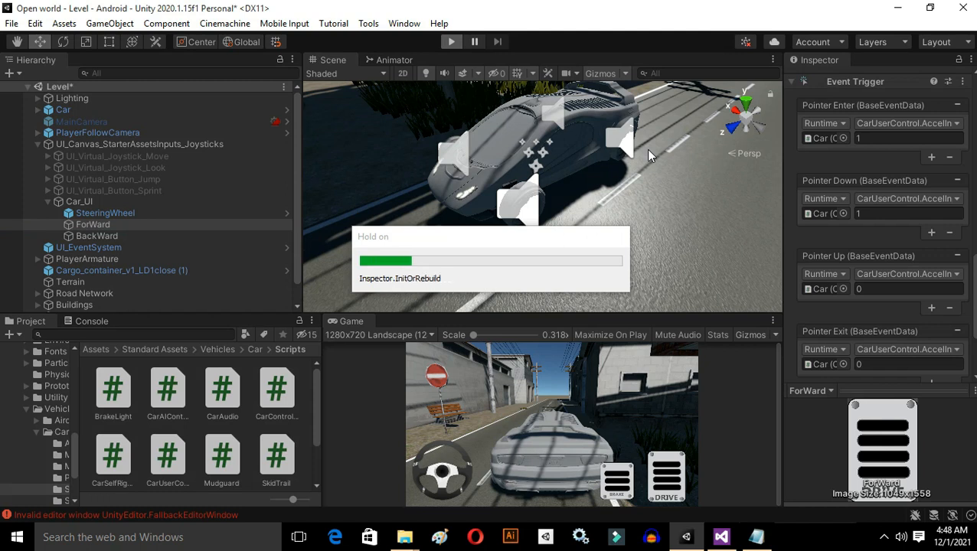
left_click(663, 488)
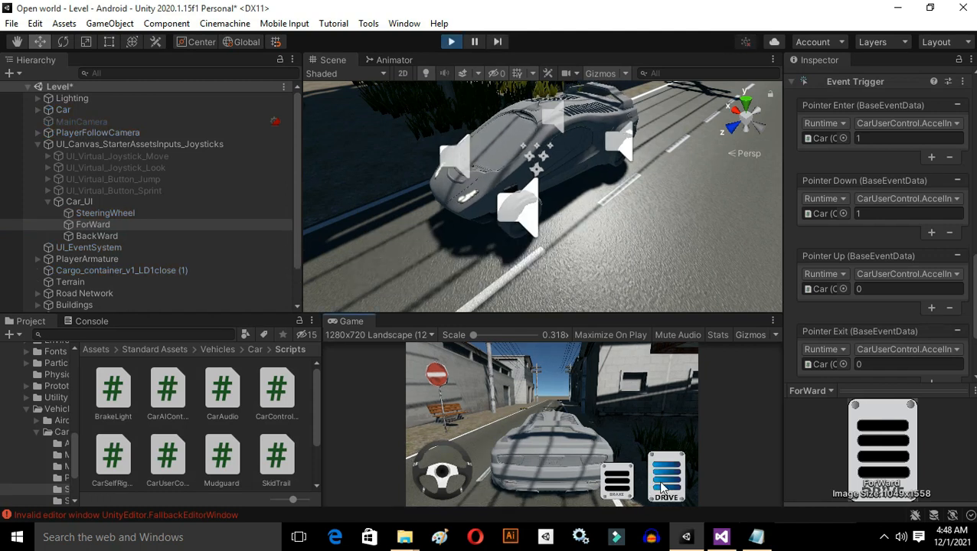
left_click(528, 160)
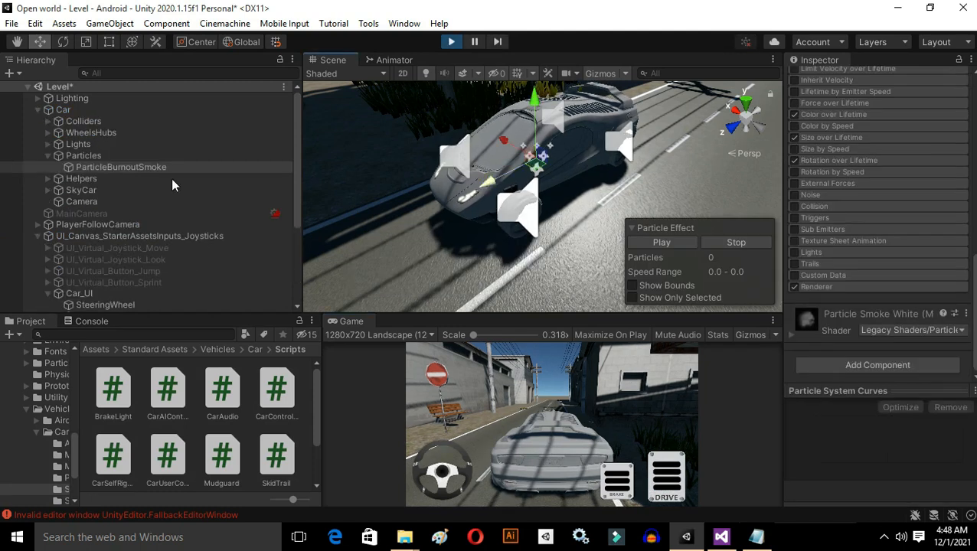
left_click(451, 44)
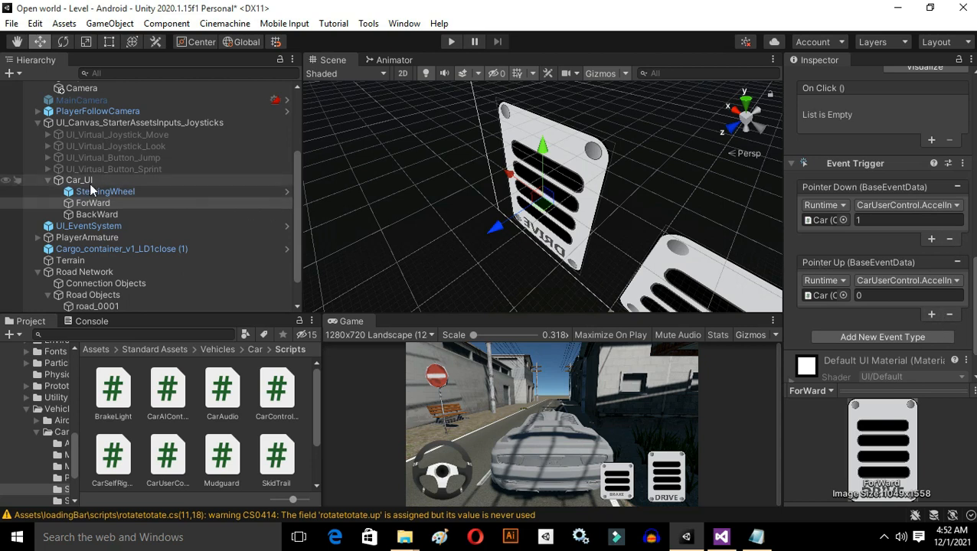
Switch to Visual Studio to review the FixedUpdate code in CarUserControl.cs, and return to Unity.
left_click(44, 180)
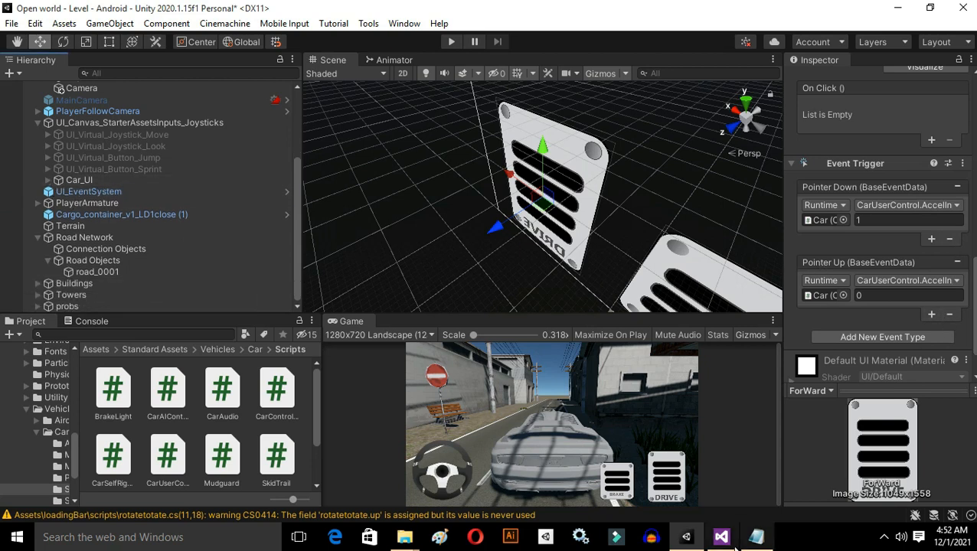
left_click(756, 537)
left_click(721, 537)
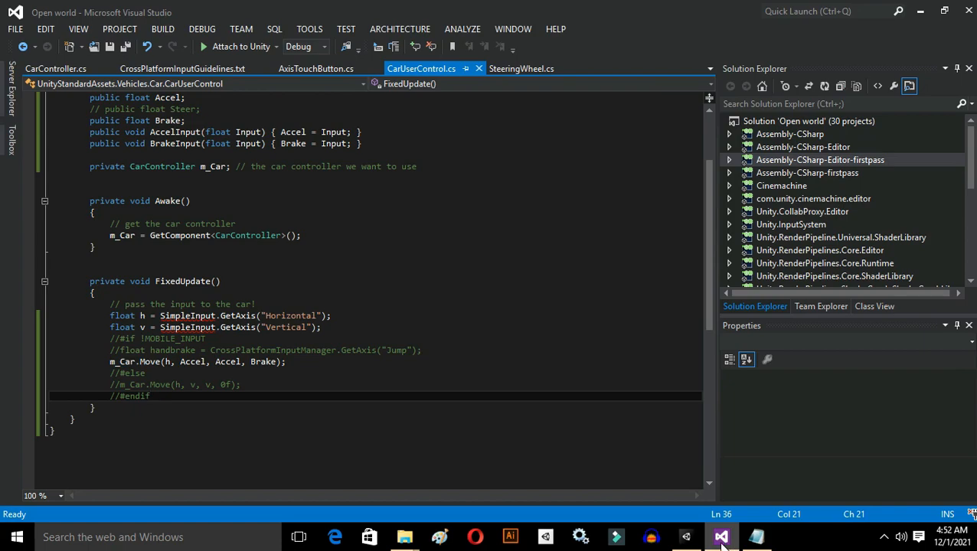
left_click(686, 537)
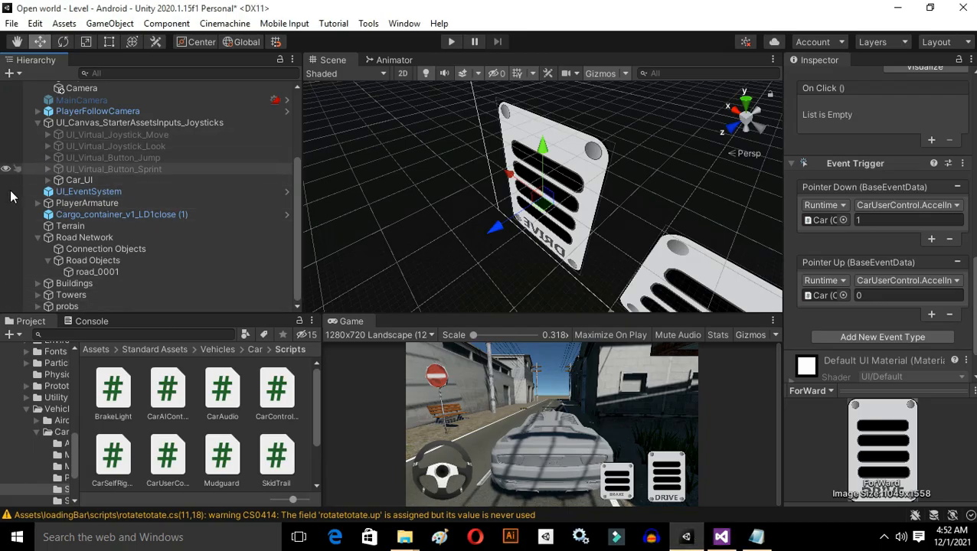
Collapse the Car hierarchy, expand Car_UI, and show BackWard's component settings down to its Button component.
scroll(34, 242, "up", 3)
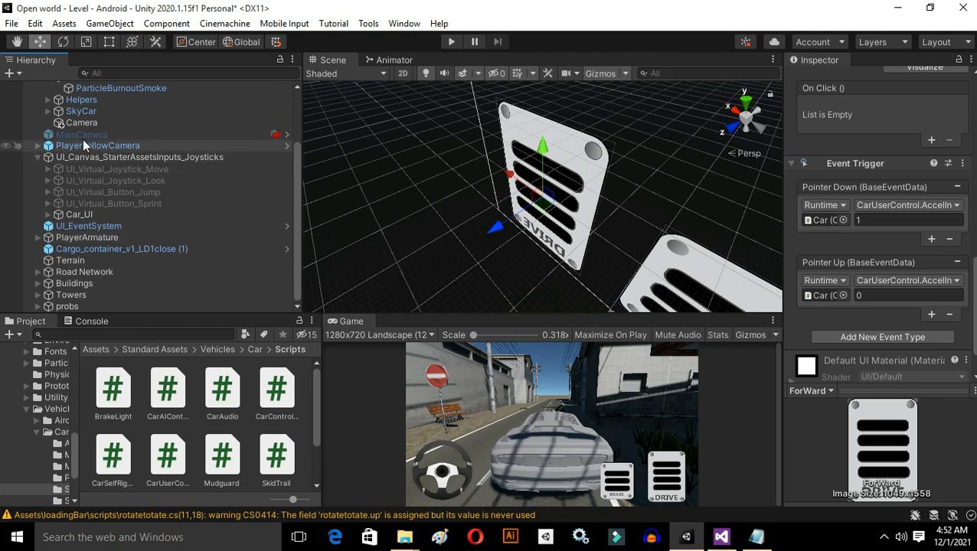
left_click(36, 108)
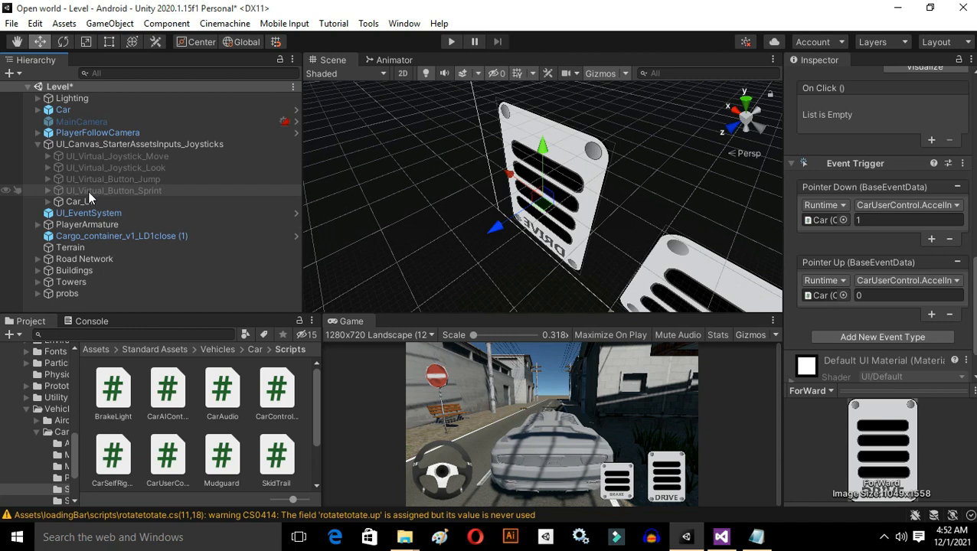
left_click(76, 108)
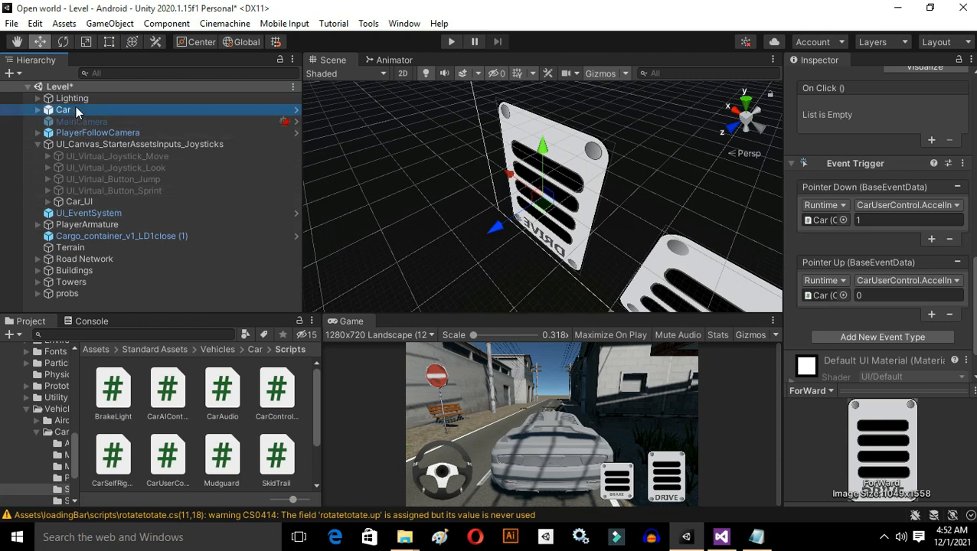
left_click(69, 202)
left_click(59, 202)
left_click(98, 236)
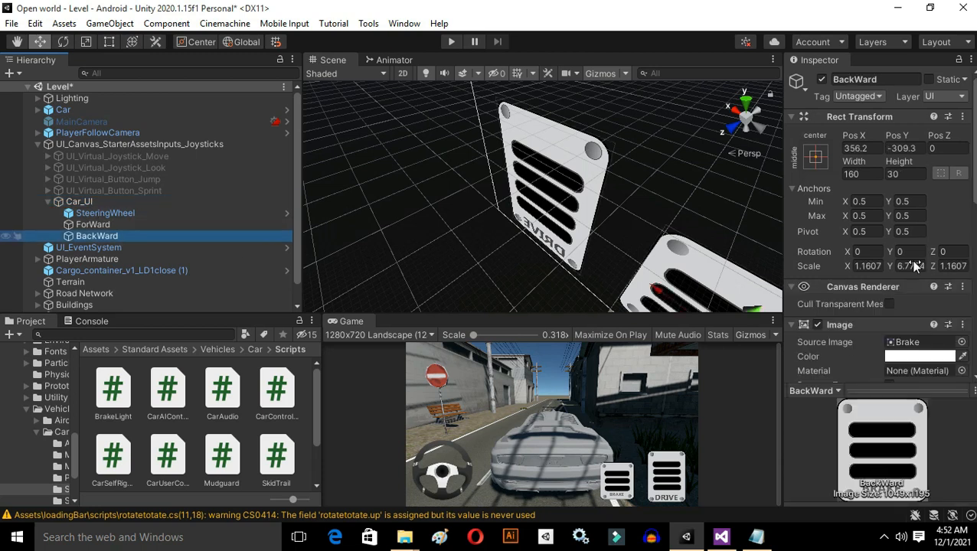
scroll(912, 258, "down", 6)
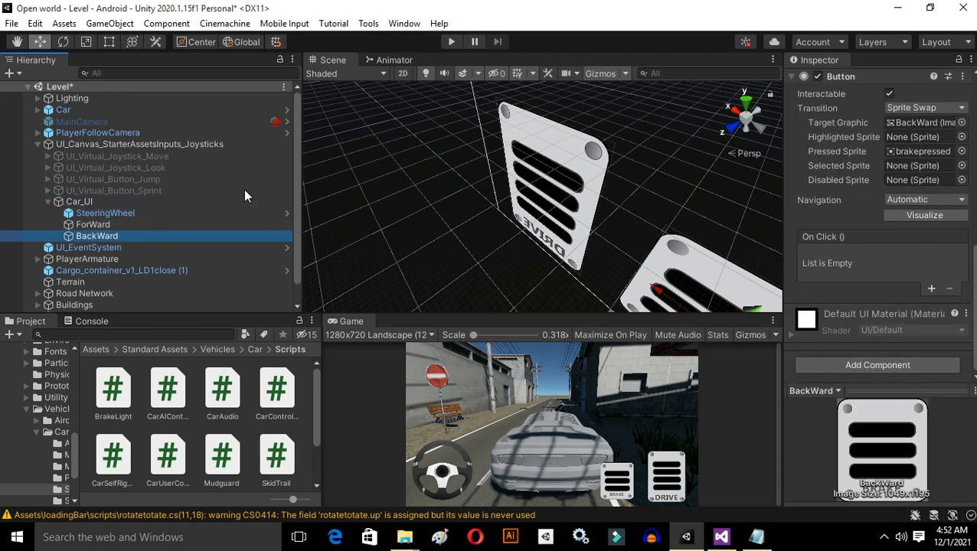
Copy the Event Trigger component from ForWard and paste it as a new component on BackWard.
left_click(140, 225)
scroll(917, 283, "down", 3)
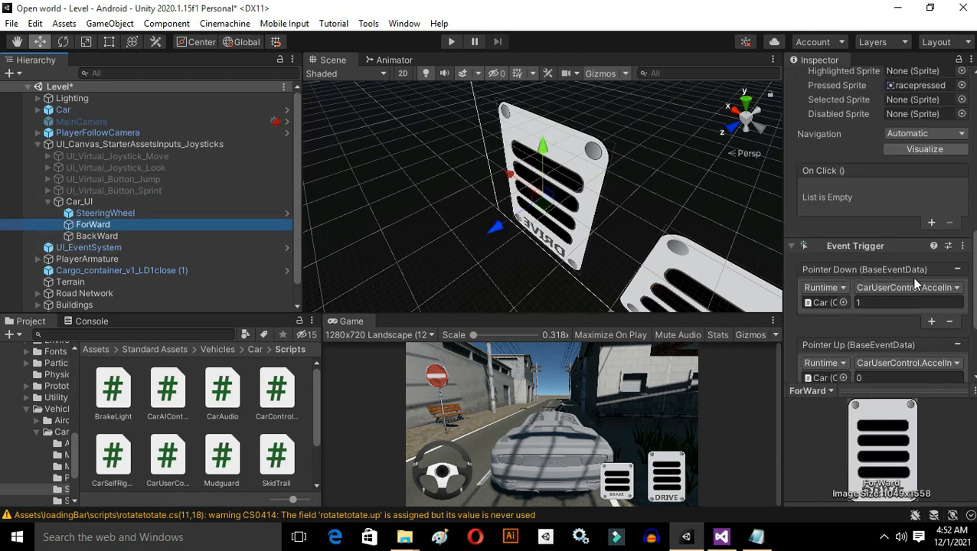
left_click(962, 246)
left_click(902, 329)
left_click(122, 236)
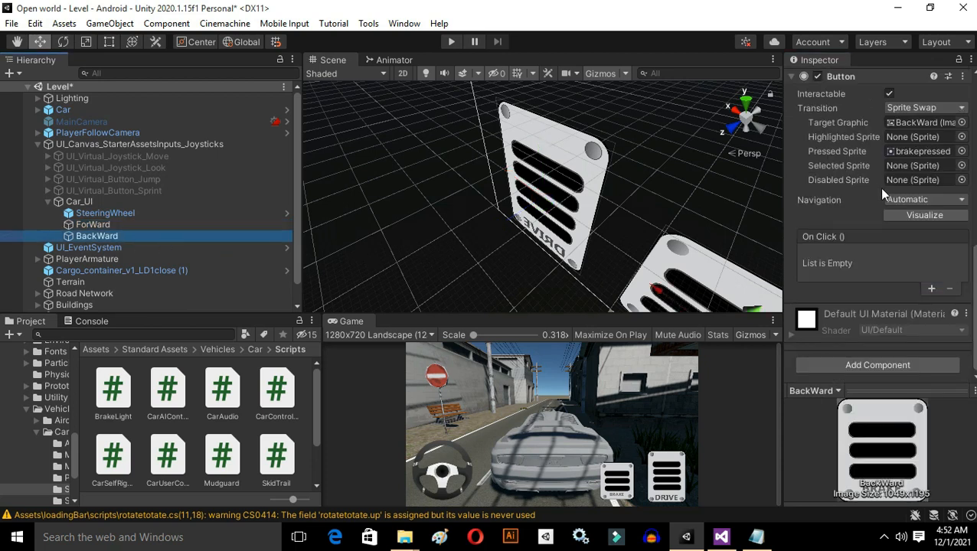
scroll(962, 234, "up", 6)
left_click(963, 206)
left_click(892, 305)
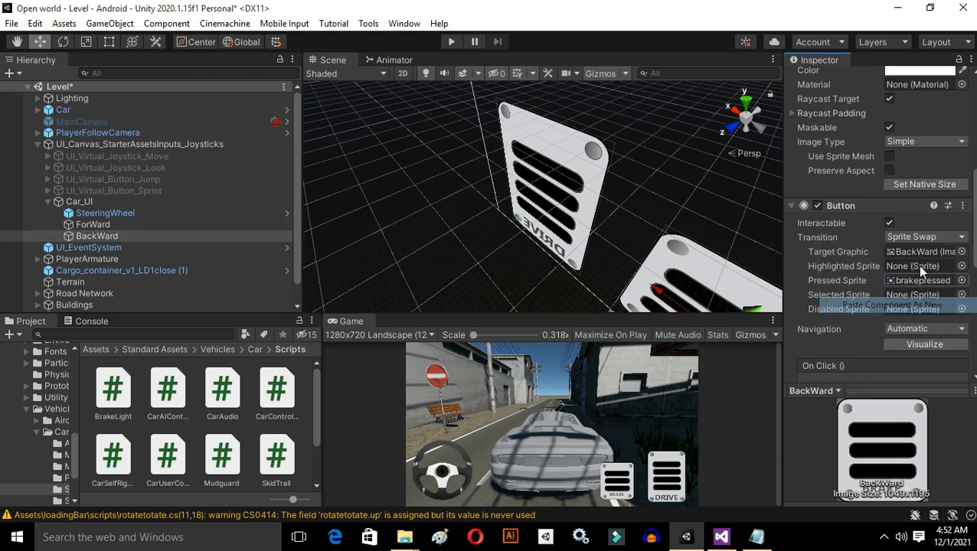
Assign CarUserControl.BrakeInput (float) to both the Pointer Down and Pointer Up events of BackWard's Event Trigger.
scroll(917, 263, "down", 6)
left_click(886, 159)
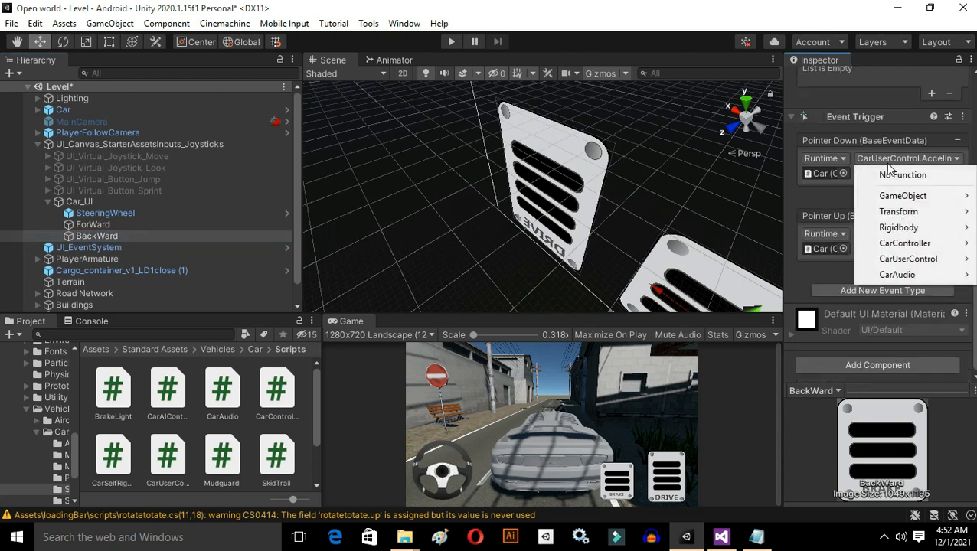
mouse_move(923, 263)
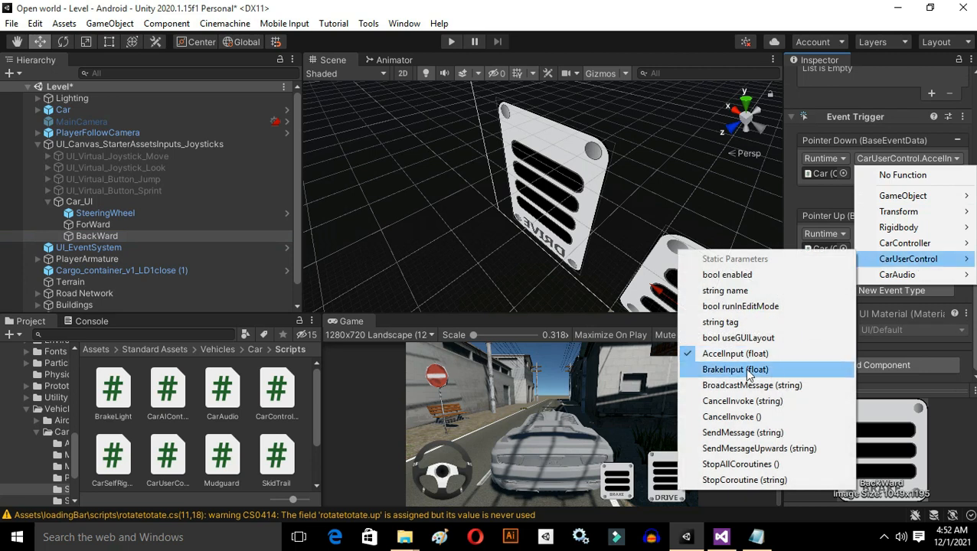
left_click(737, 370)
left_click(909, 233)
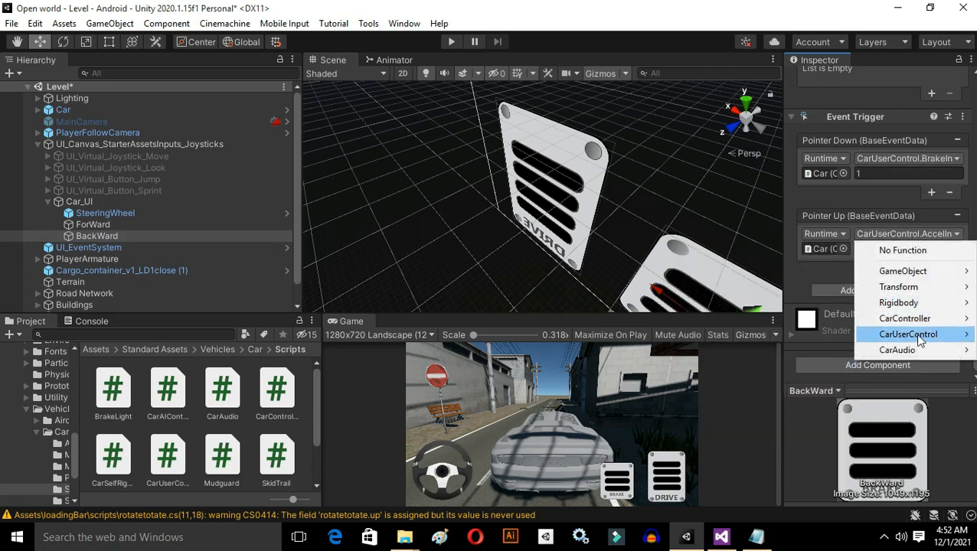
mouse_move(916, 337)
left_click(726, 224)
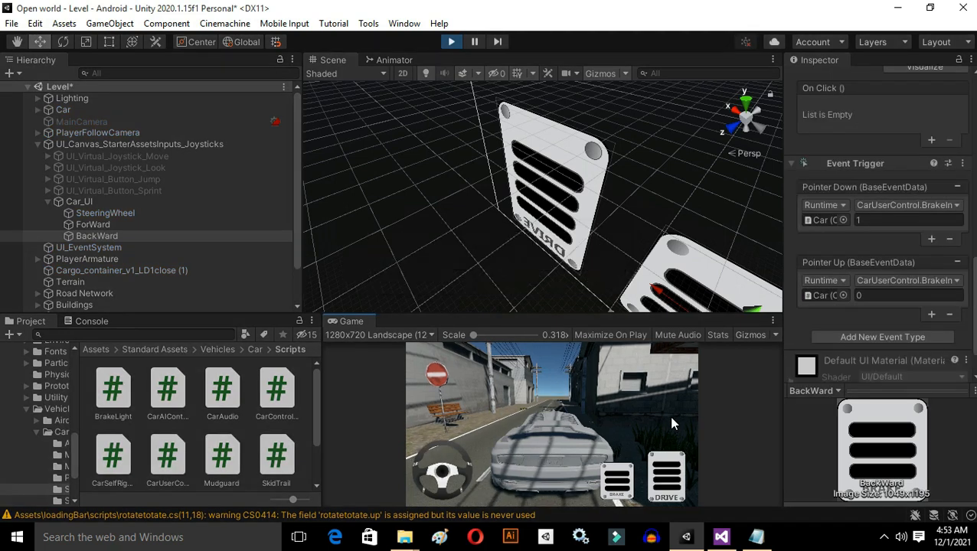
Test the DRIVE pedal, BRAKE pedal and steering wheel in Play mode, and stop the game.
left_click(672, 484)
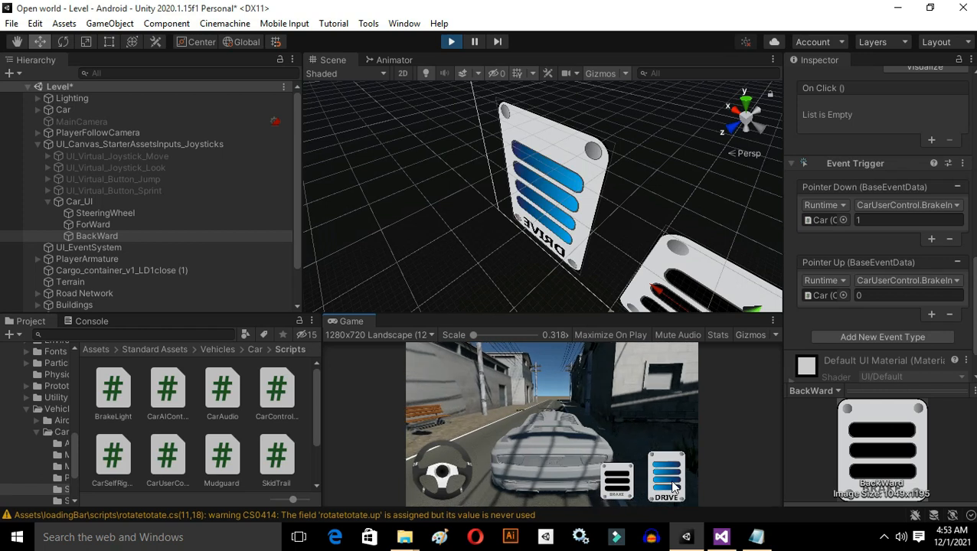
left_click(618, 483)
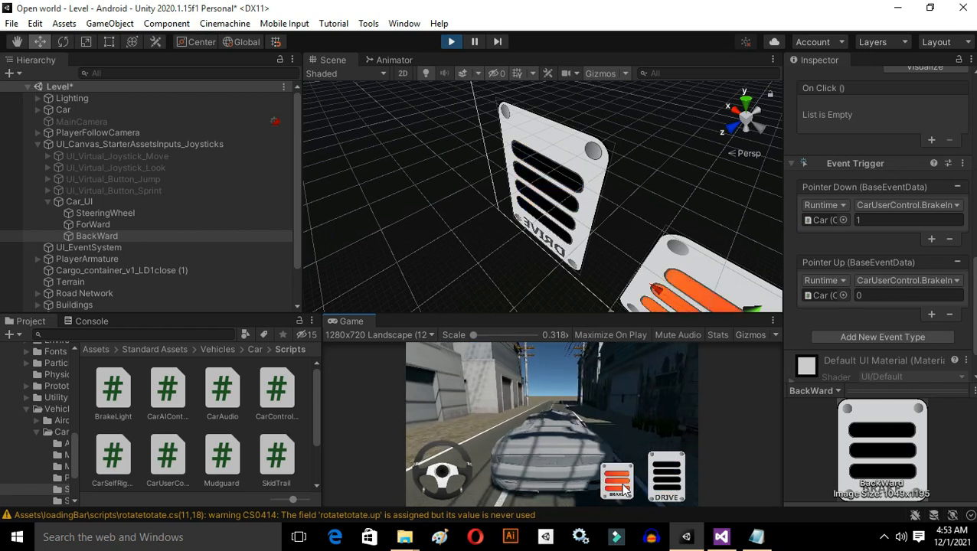
left_click(674, 488)
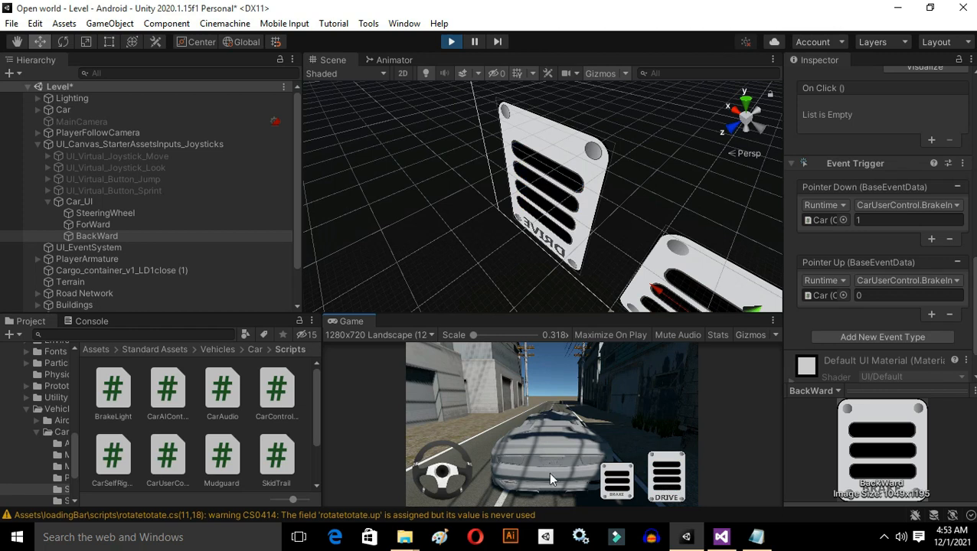
left_click_drag(467, 469, 506, 286)
left_click(455, 42)
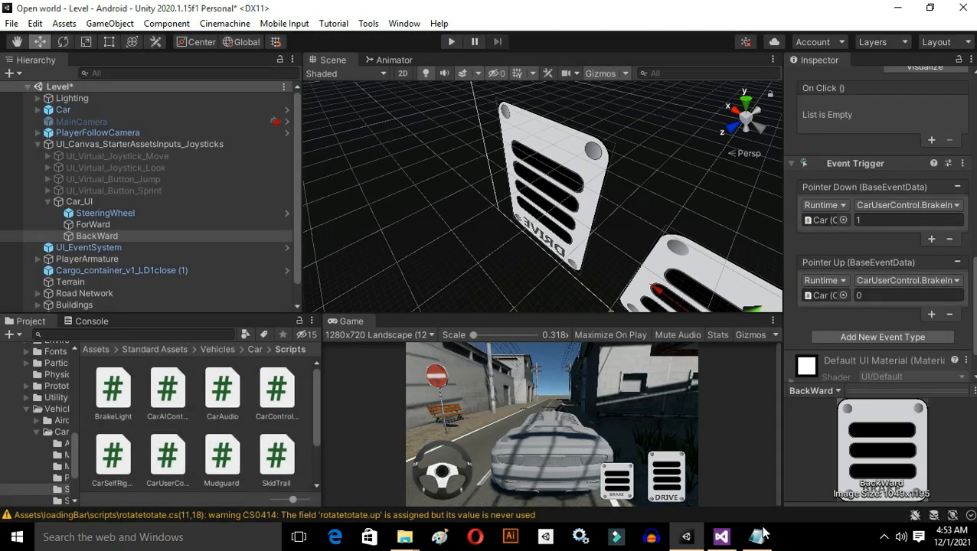
Try a BrakeInput value of -1 for BackWard's Pointer Down event and test both pedals in Play mode.
left_click(756, 537)
left_click(761, 536)
left_click(865, 220)
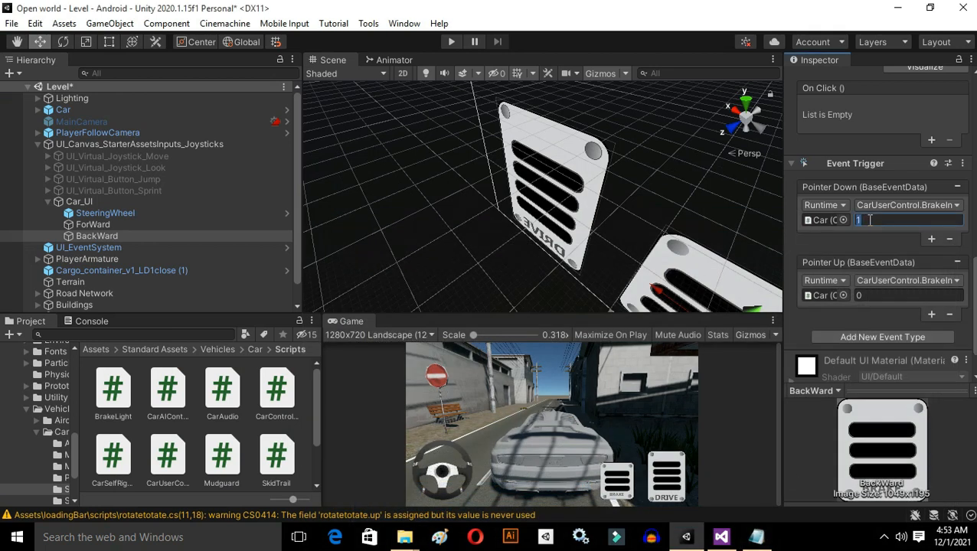
type("-1")
left_click(642, 422)
left_click(451, 42)
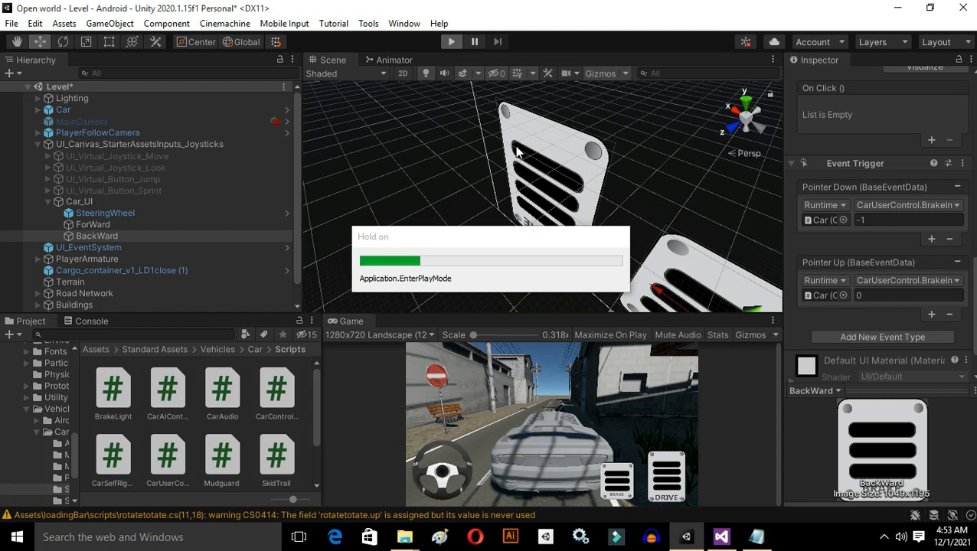
left_click(662, 460)
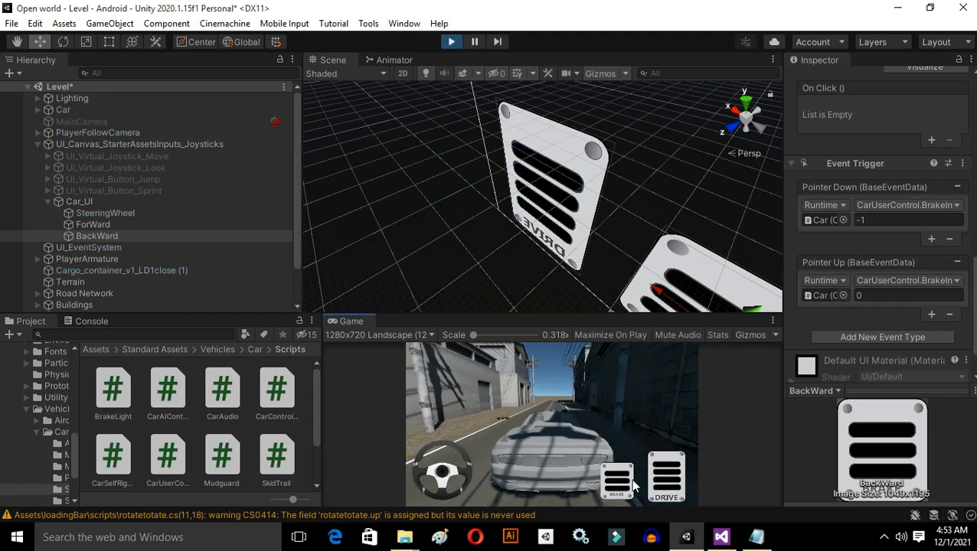
left_click(633, 482)
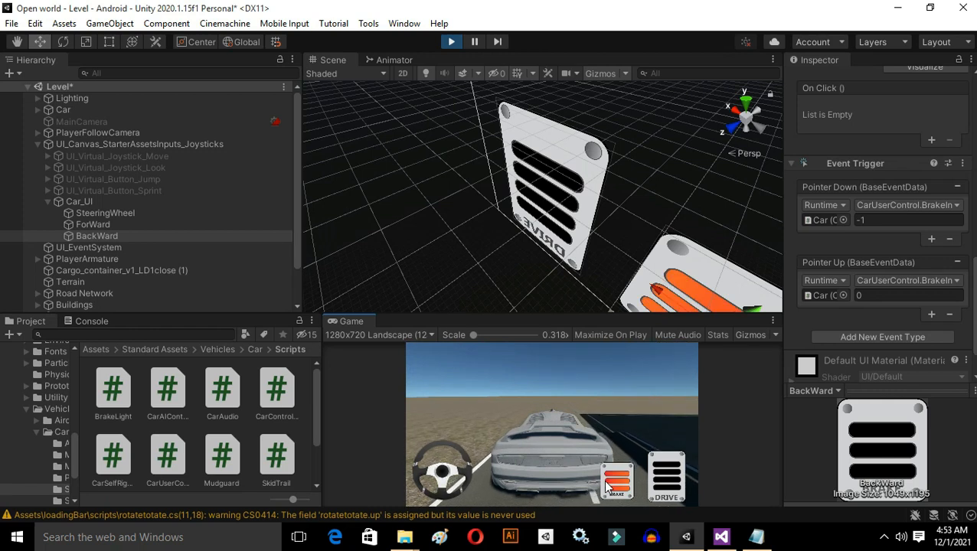
left_click(455, 44)
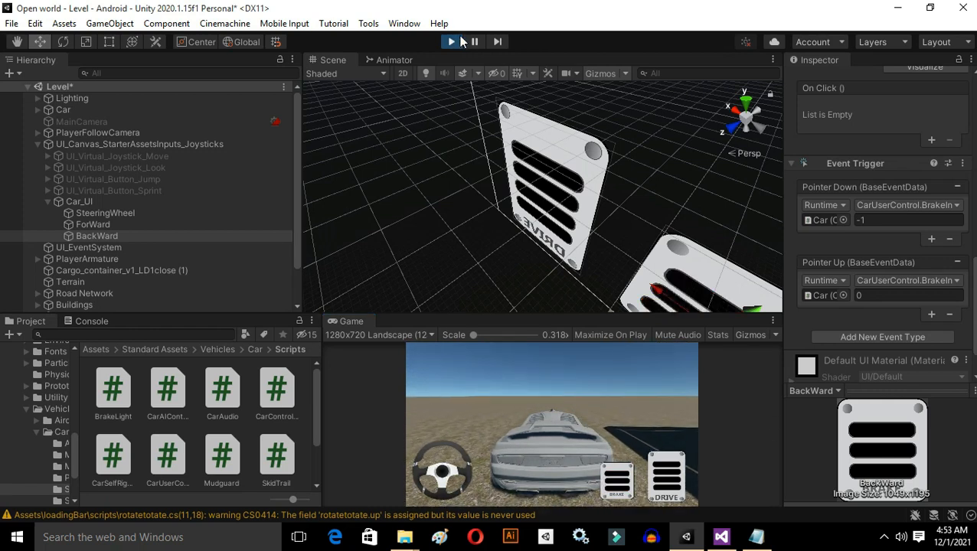
Set BackWard's Pointer Down BrakeInput value to 1, test the DRIVE and BRAKE pedals in Play mode, and stop the game.
left_click(882, 220)
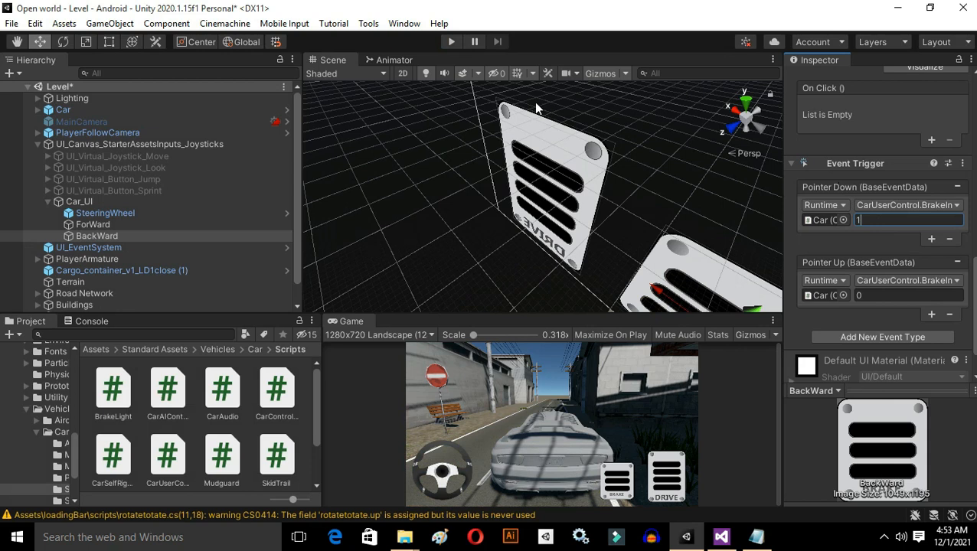
left_click(627, 439)
left_click(452, 42)
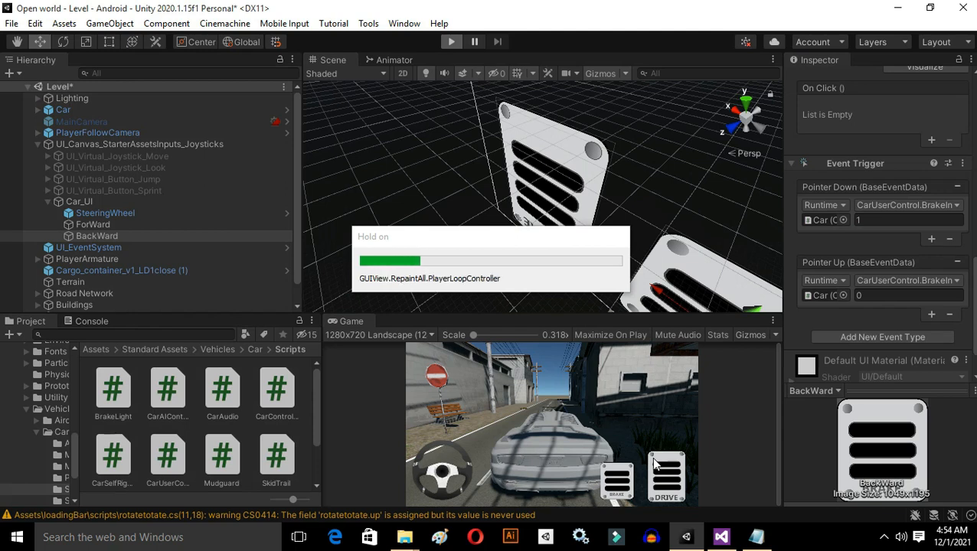
left_click(672, 468)
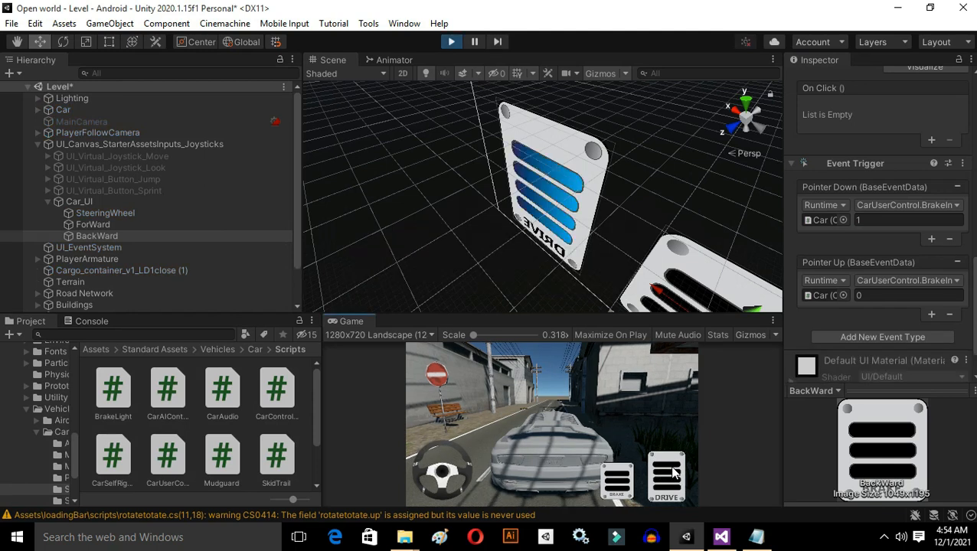
left_click(610, 481)
left_click(615, 481)
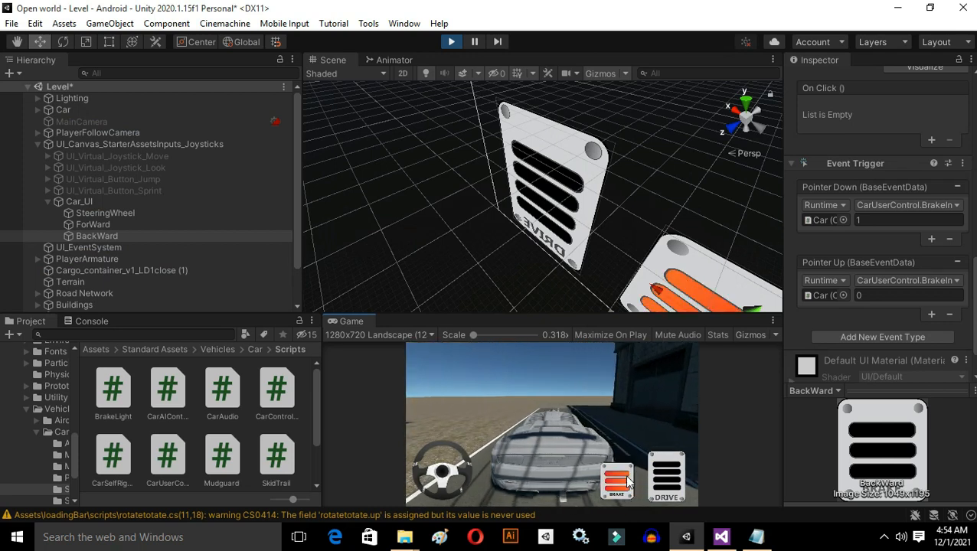
left_click(664, 479)
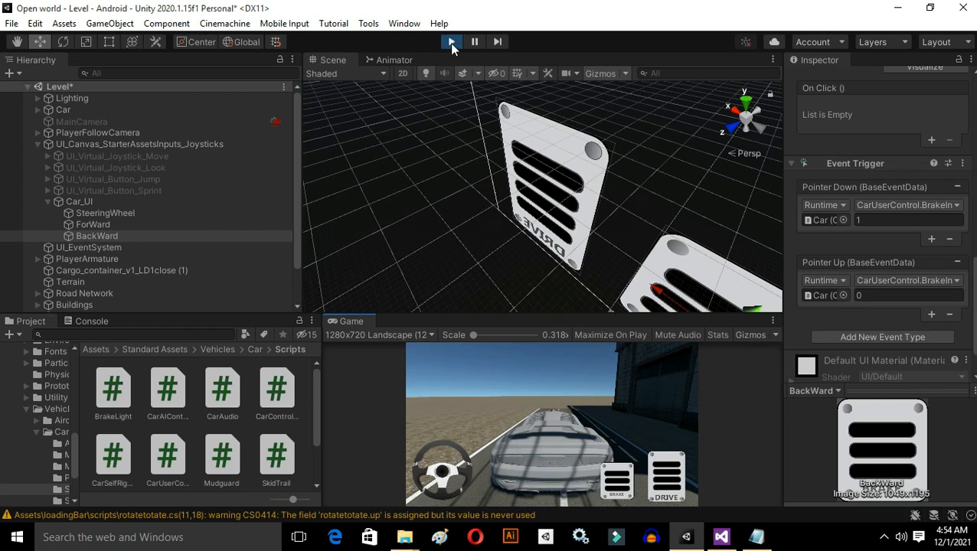
left_click(452, 43)
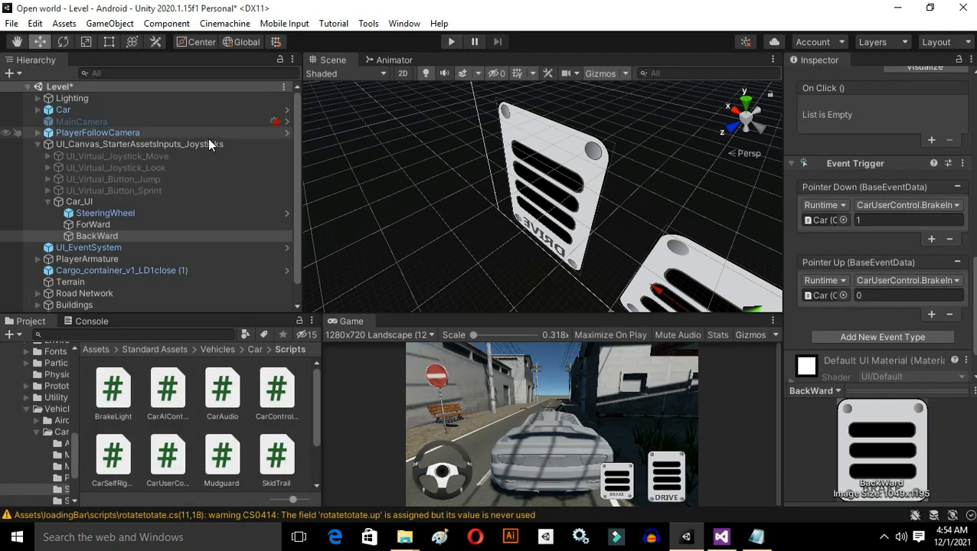
Collapse UI_Canvas_StarterAssetsInputs_Joysticks and open the CarController script from the Car object in Visual Studio.
left_click(47, 144)
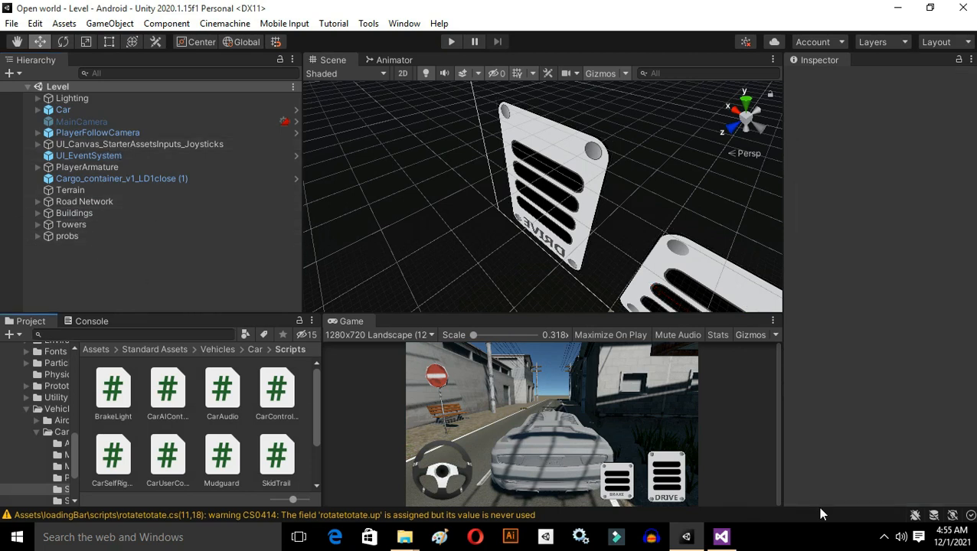
left_click(886, 538)
left_click(82, 112)
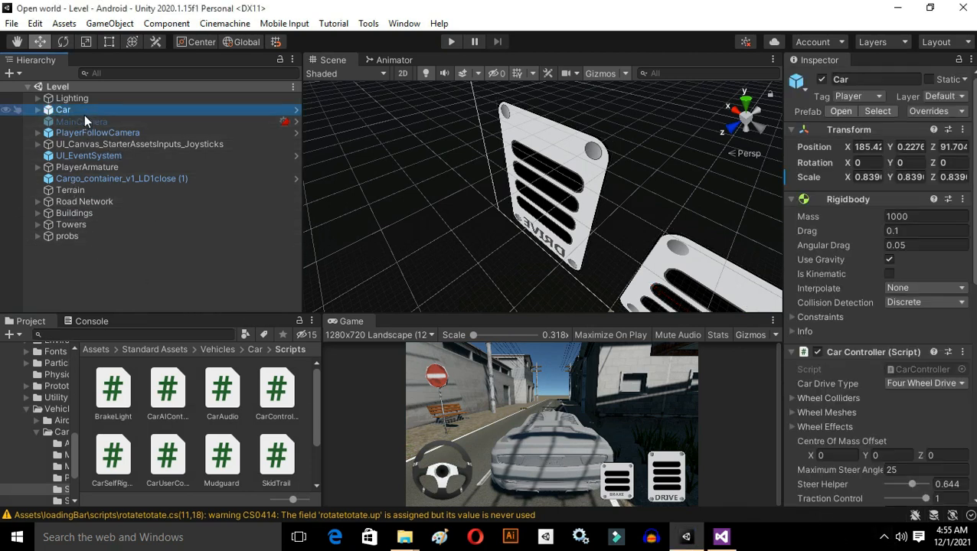
scroll(893, 331, "down", 3)
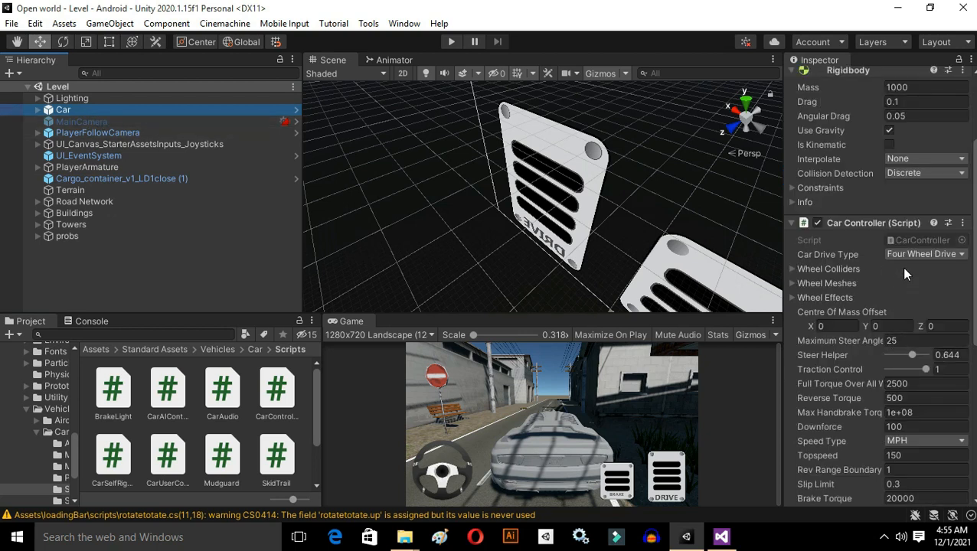
double_click(911, 242)
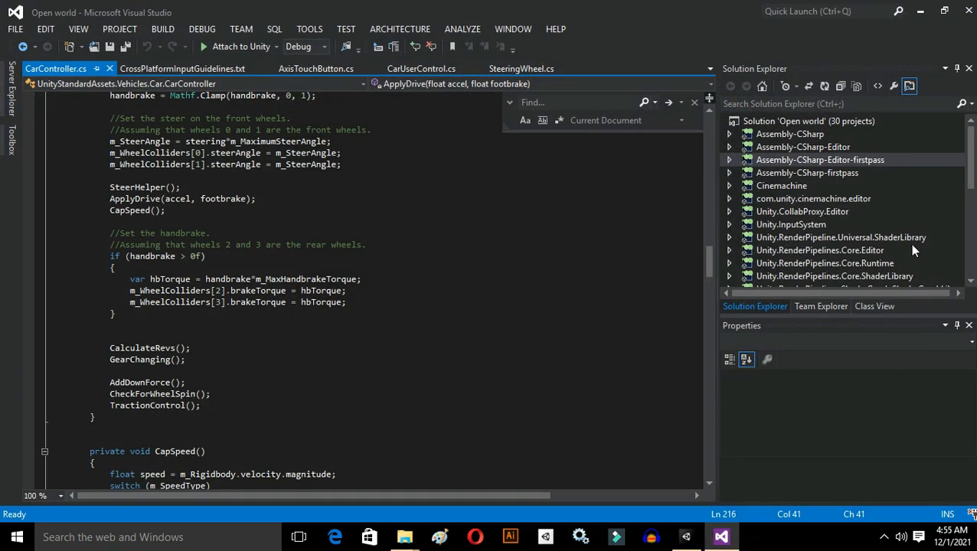
Review the CarController script's drive, steering, wheel spin and traction methods, and return to the handbrake code in Move.
scroll(322, 370, "down", 15)
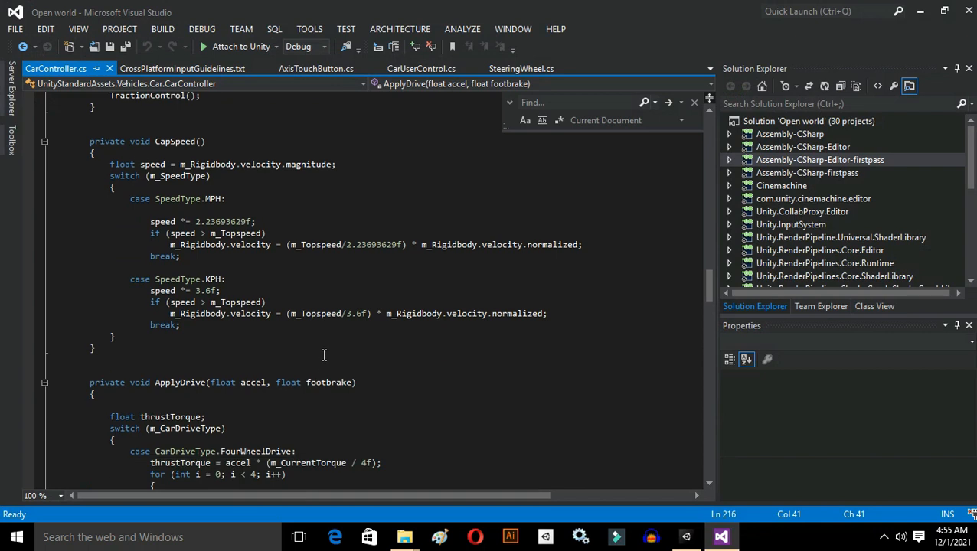
scroll(324, 354, "down", 5)
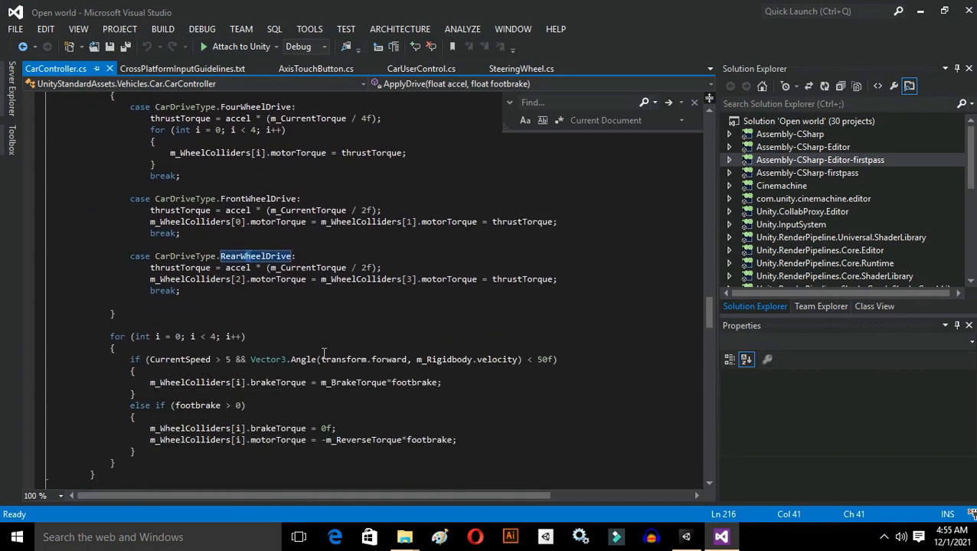
scroll(324, 354, "down", 5)
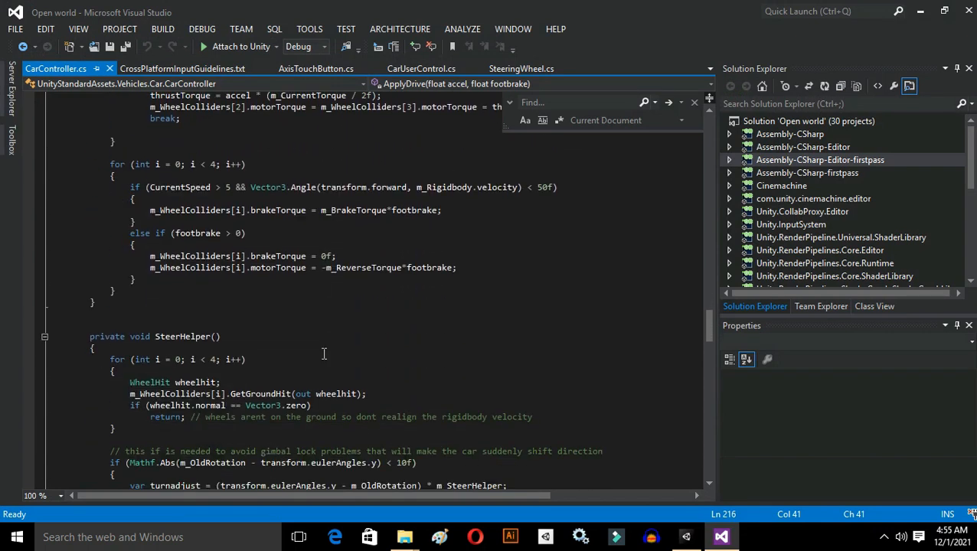
scroll(337, 330, "down", 2)
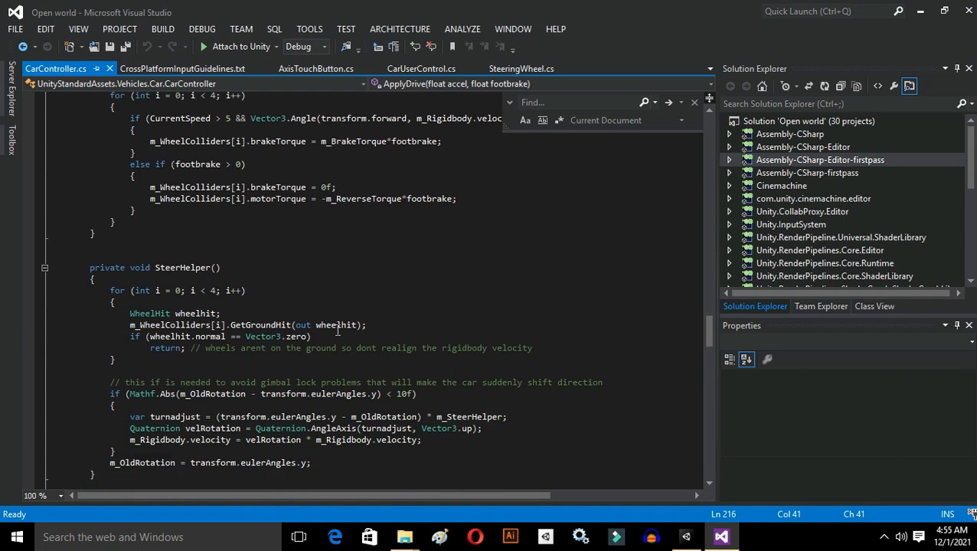
scroll(337, 330, "down", 13)
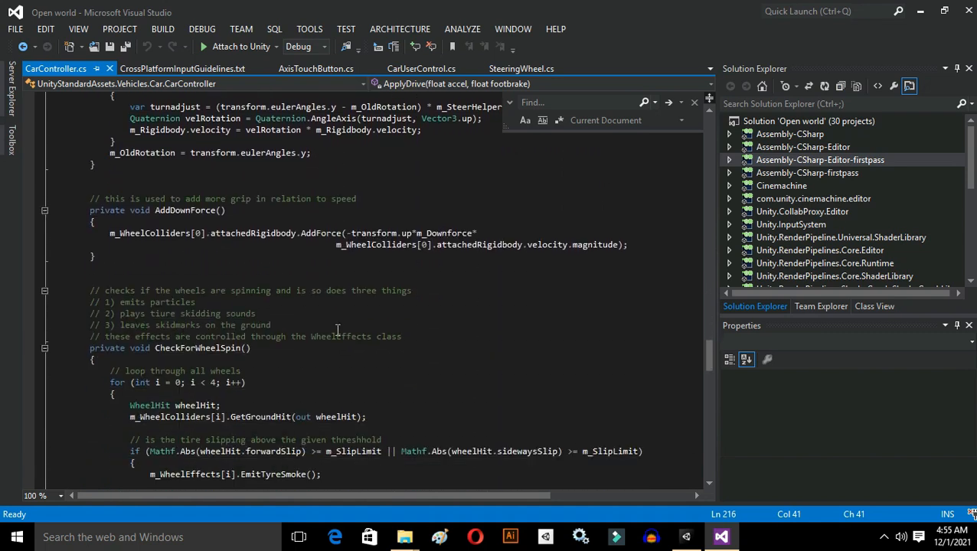
scroll(337, 330, "down", 12)
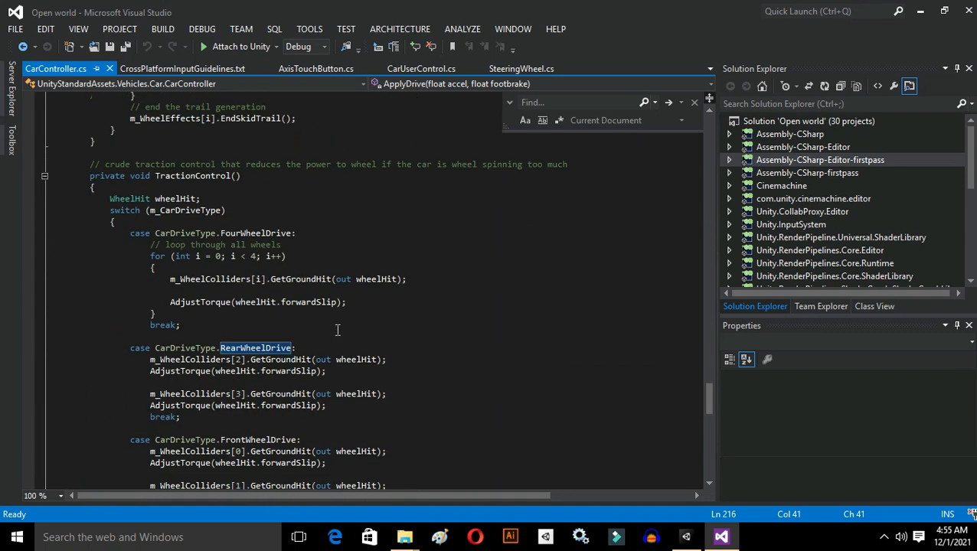
scroll(337, 330, "down", 10)
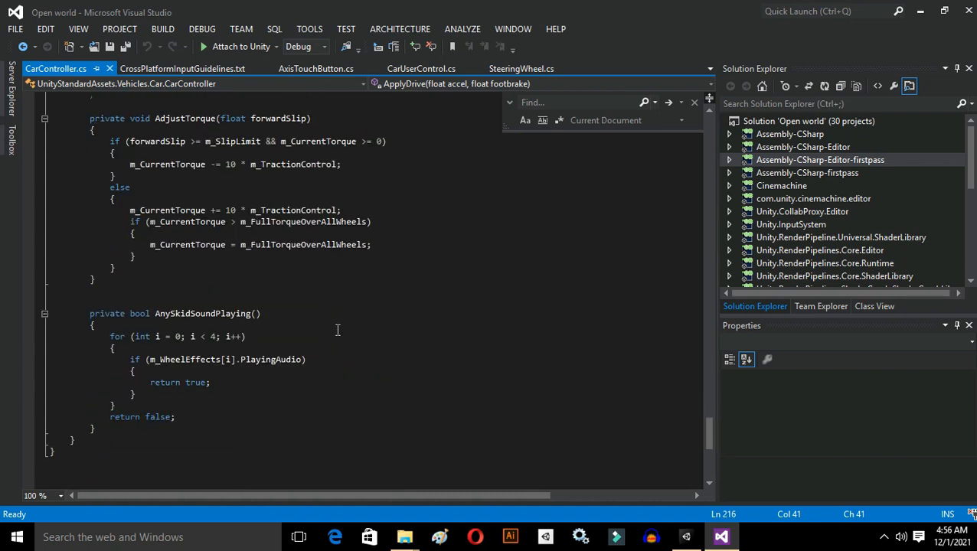
scroll(337, 316, "up", 20)
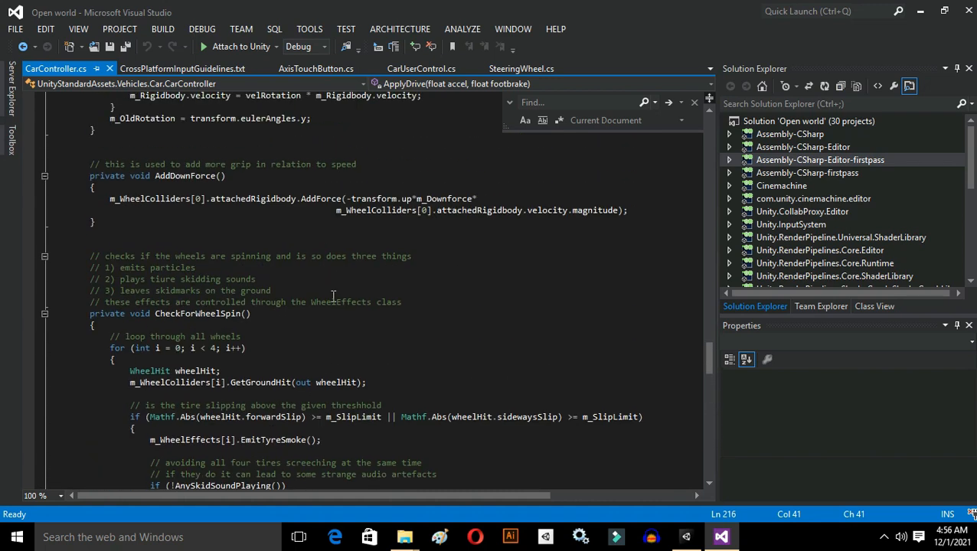
scroll(333, 297, "up", 20)
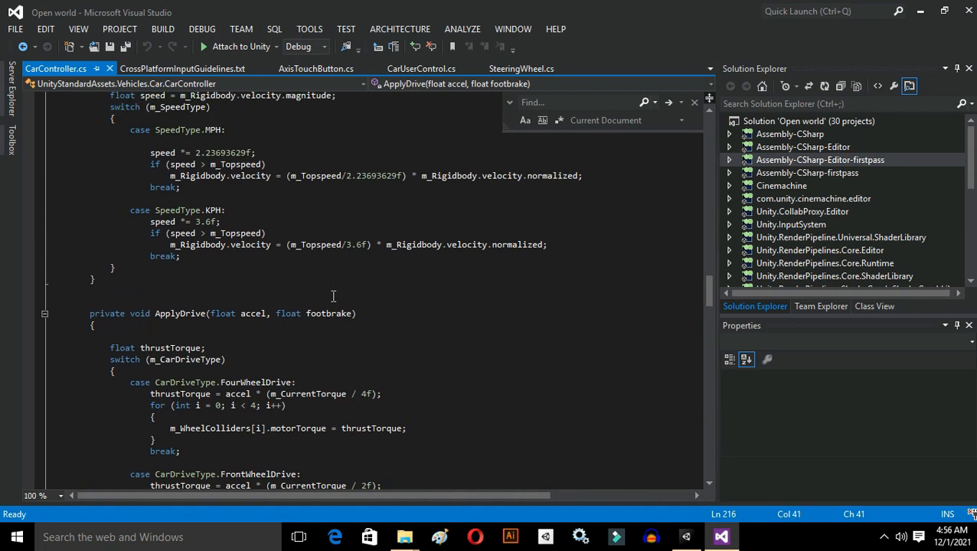
scroll(333, 296, "up", 1)
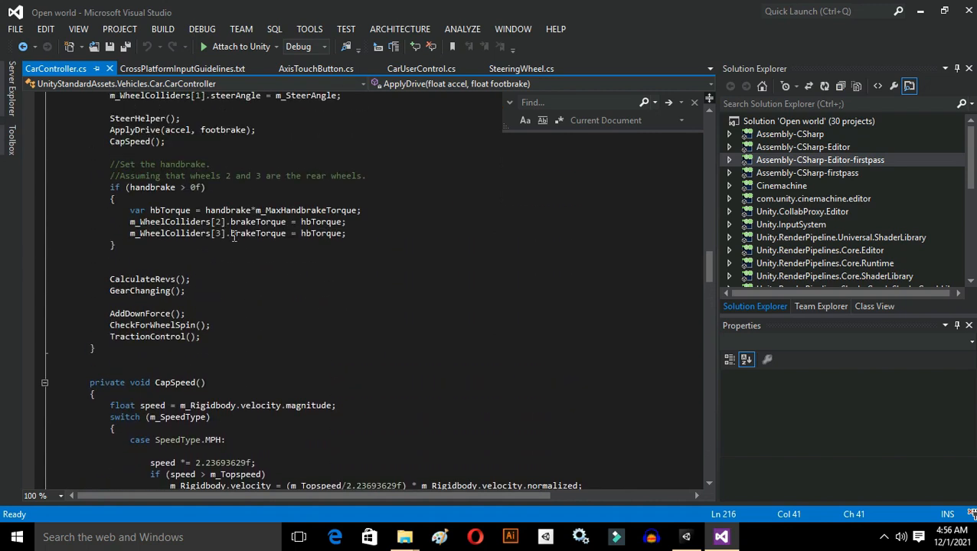
Add an empty else block after the "if (handbrake > 0f)" block in CarController's Move method.
left_click(219, 256)
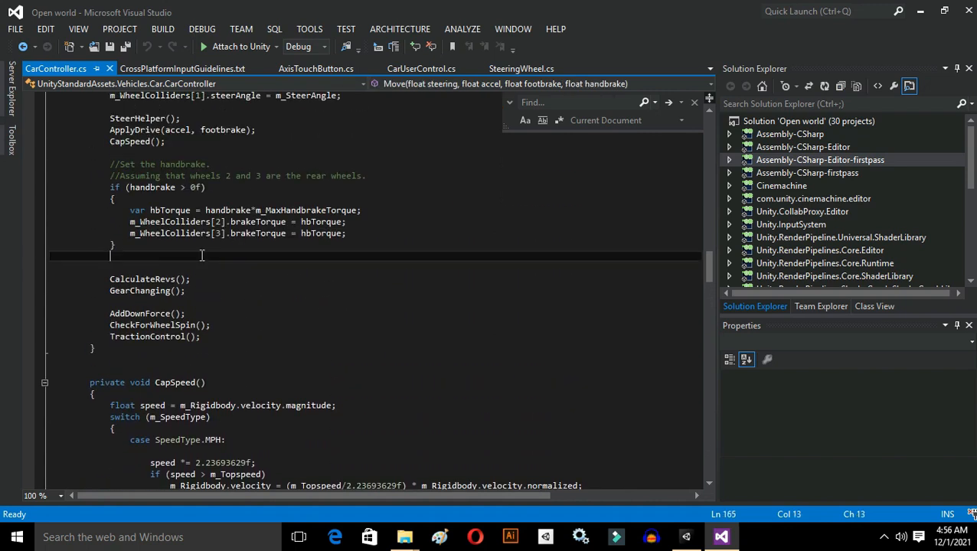
key("Return")
key("Up")
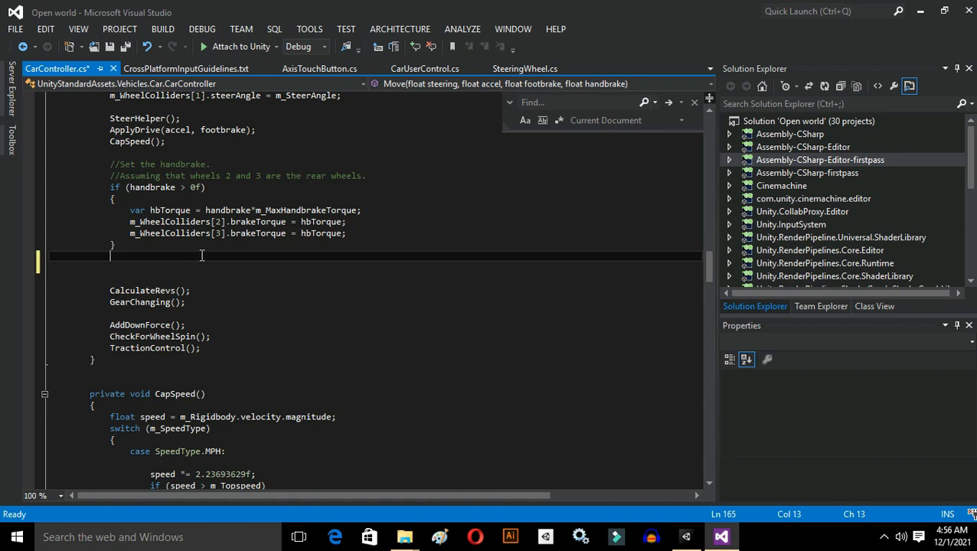
type("els")
key("Tab")
key("Return")
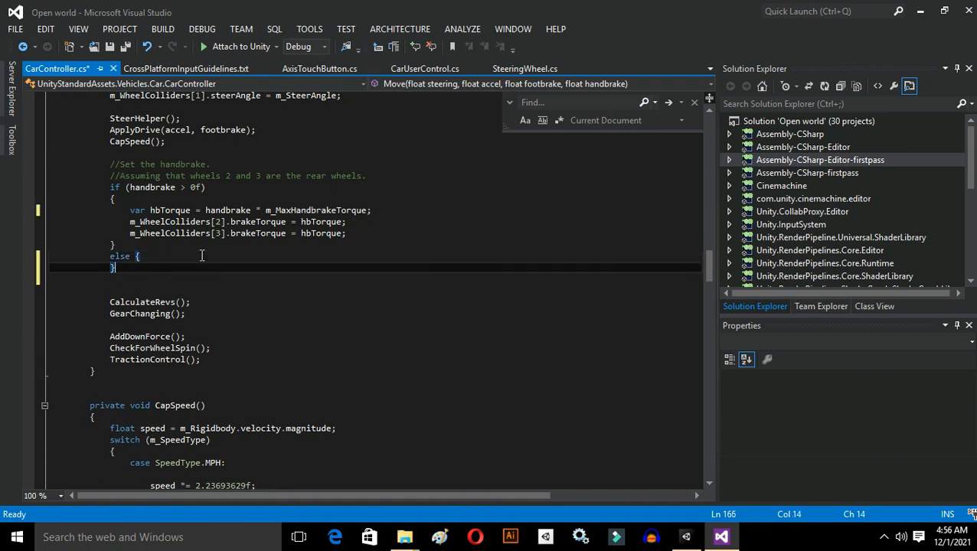
key("Down")
key("Down")
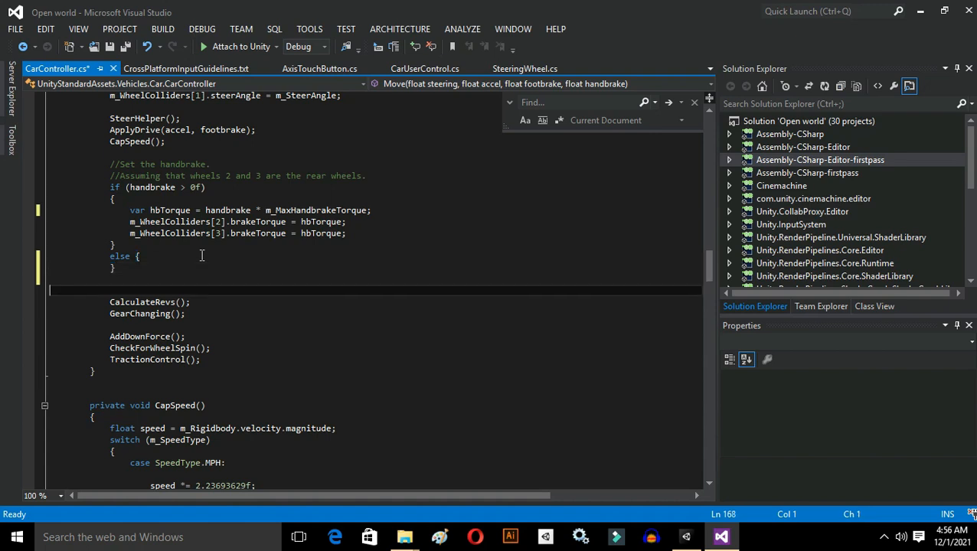
left_click(201, 256)
key("Return")
key("Return")
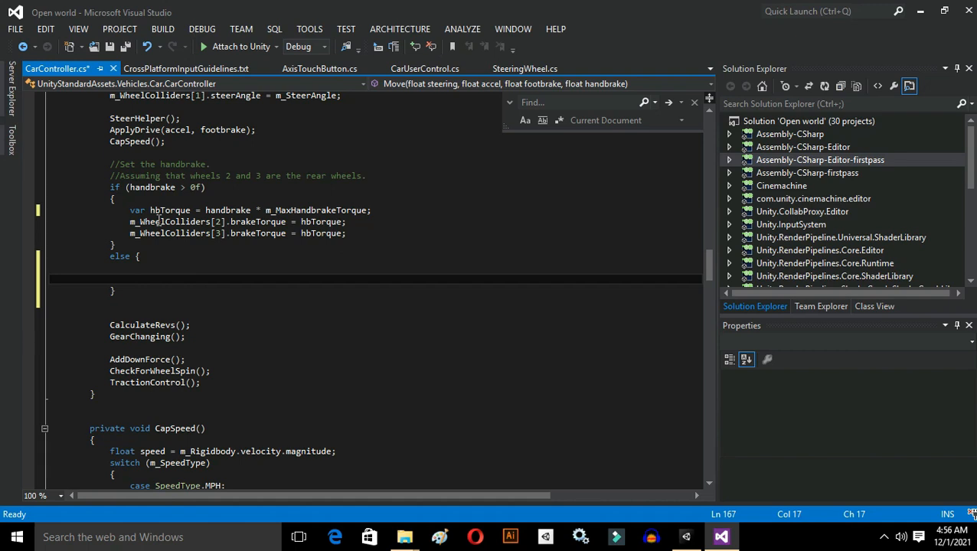
Add "m_WheelColliders[2].brakeTorque = 0;" inside the else block and save the script.
left_click_drag(130, 222, 223, 221)
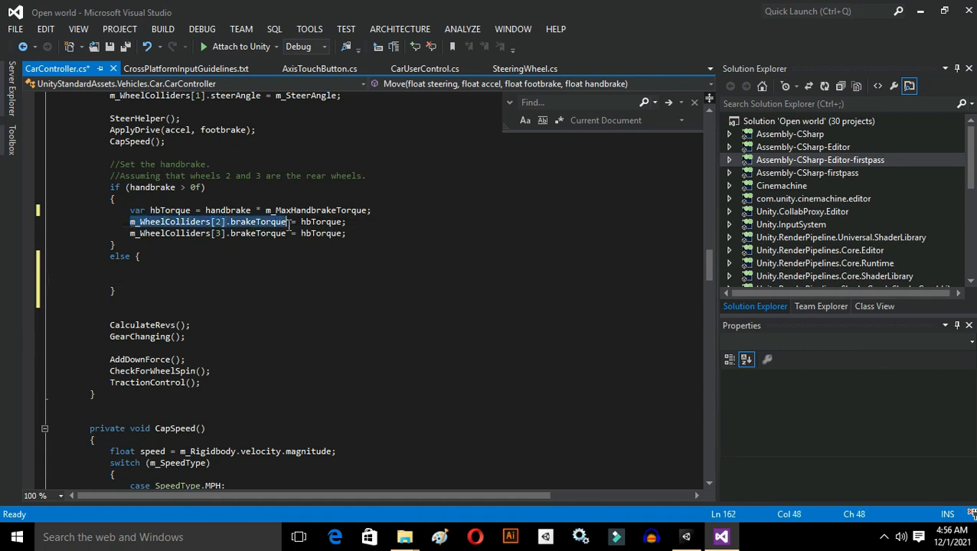
left_click(177, 274)
left_click(178, 268)
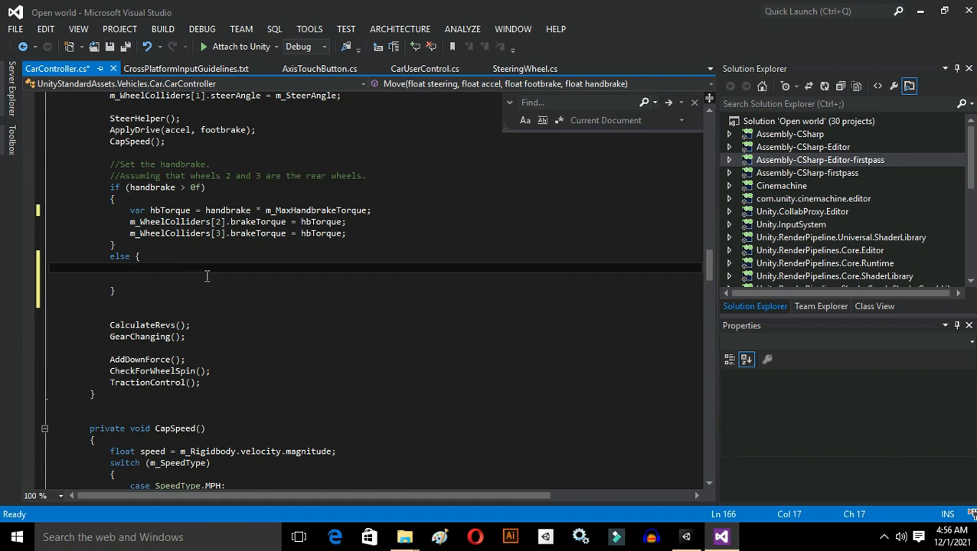
type("m_WheelColliders[2].brakeTorque")
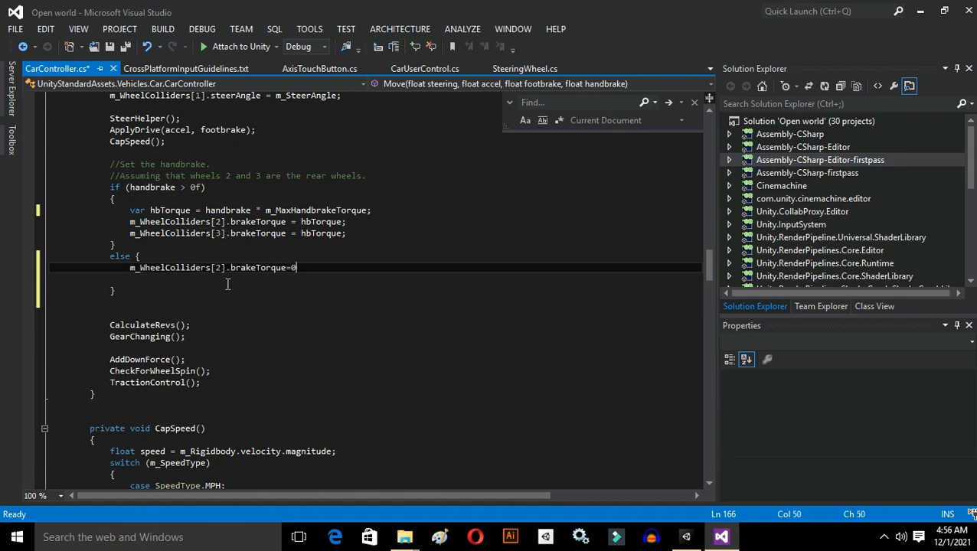
key("ctrl+s")
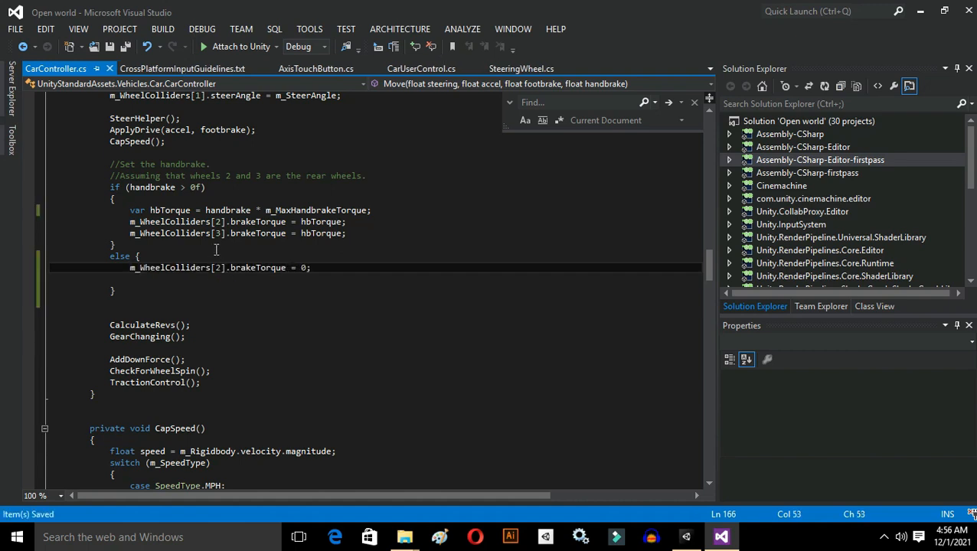
Add "m_WheelColliders[3].brakeTorque = 0;" as the second line of the else block and save the script.
left_click_drag(127, 234, 271, 235)
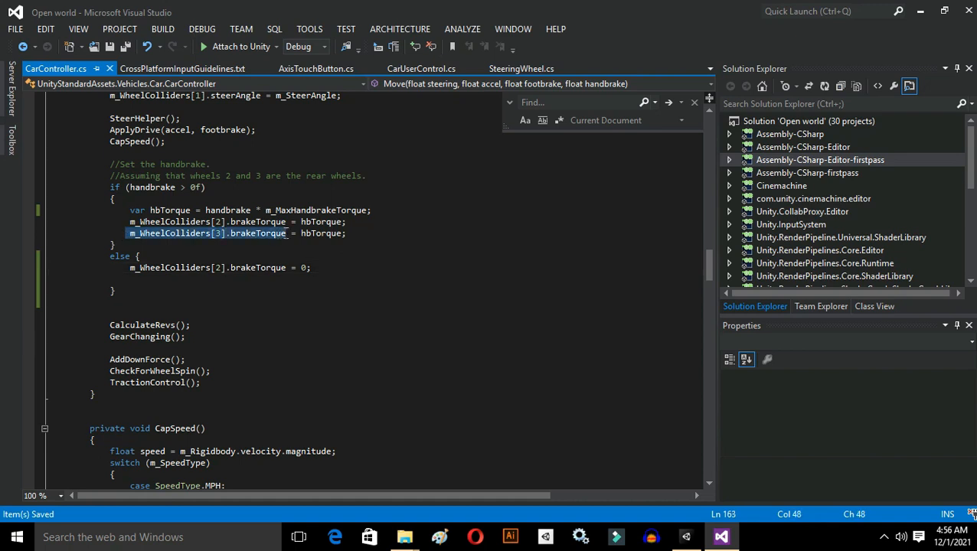
left_click(176, 281)
type("m_WheelColliders[3].brakeTorque")
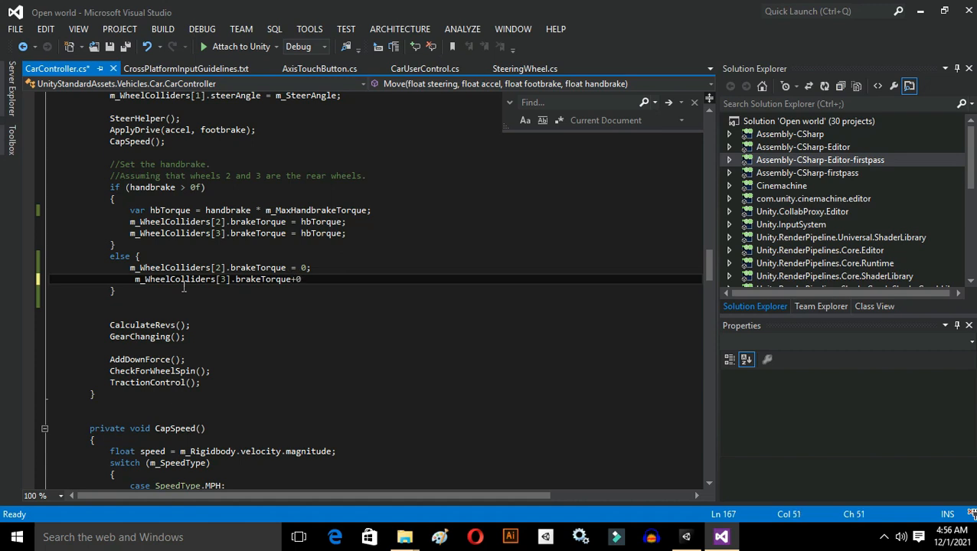
type("= 0;")
key("ctrl+s")
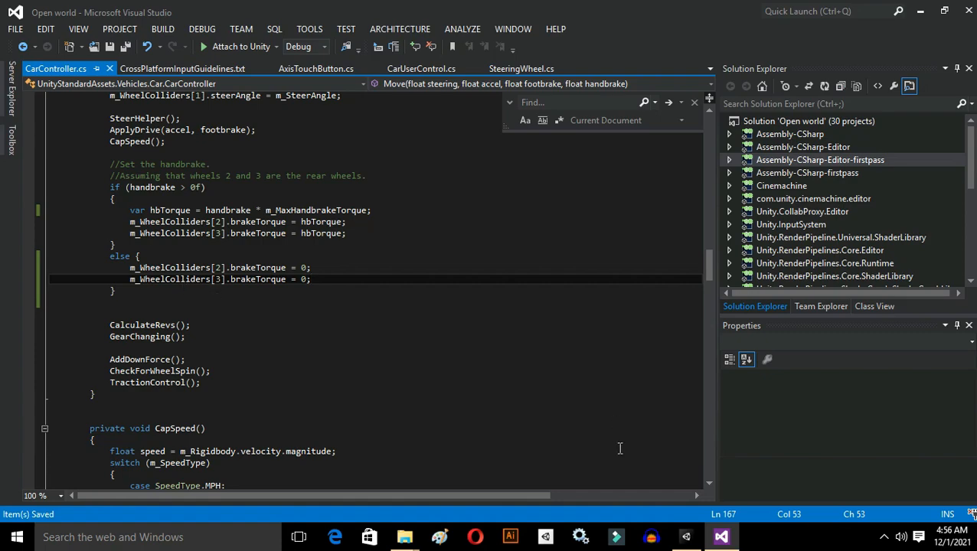
Switch to Unity, test the DRIVE pedal and the steering wheel in Play mode, and stop the game.
left_click(687, 537)
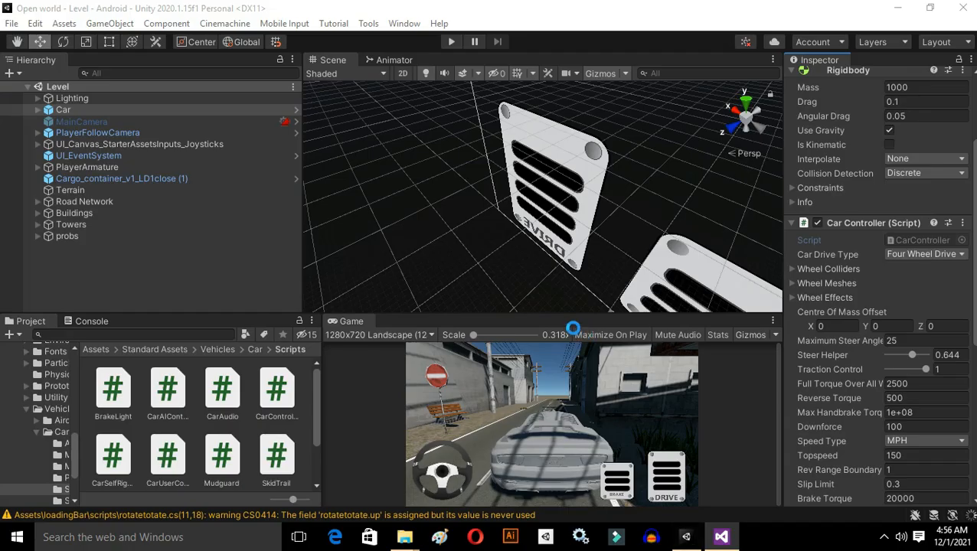
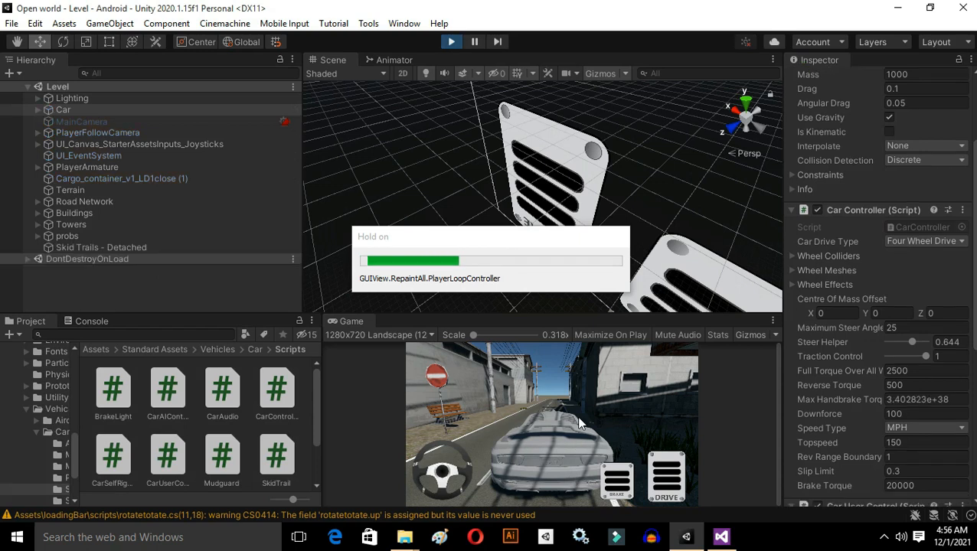
mouse_move(677, 481)
left_mouse_down()
mouse_move(426, 471)
mouse_move(681, 489)
left_mouse_up()
left_click_drag(443, 471, 651, 461)
left_click_drag(421, 464, 422, 421)
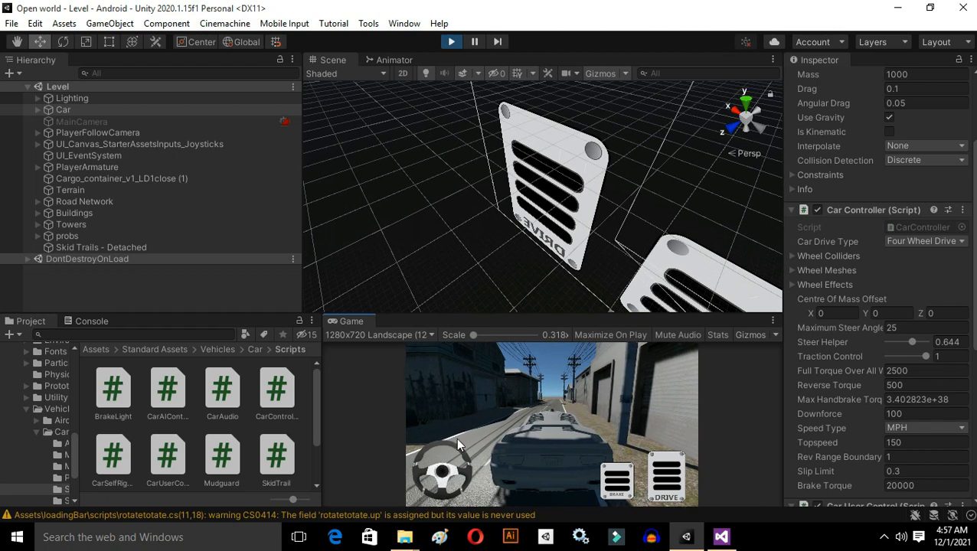
left_click_drag(456, 437, 404, 452)
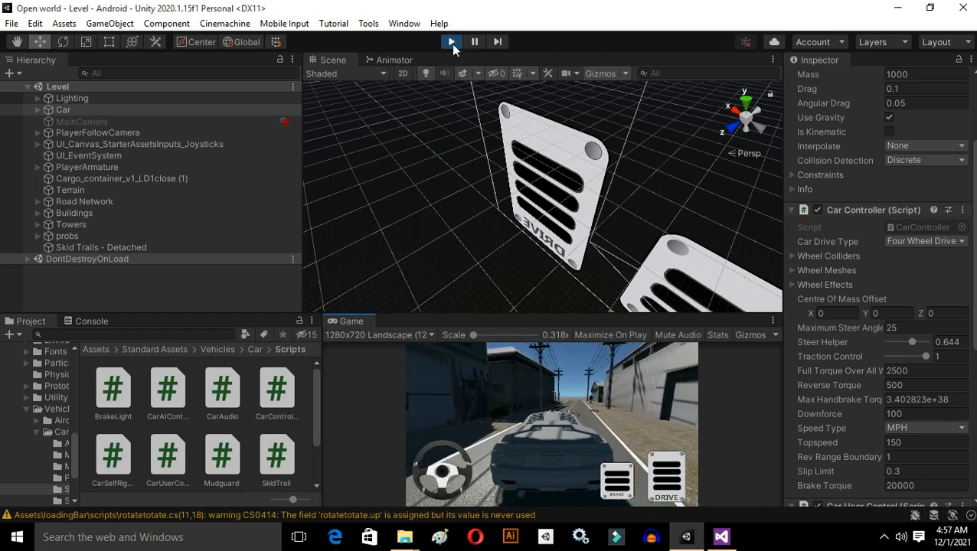
left_click(450, 44)
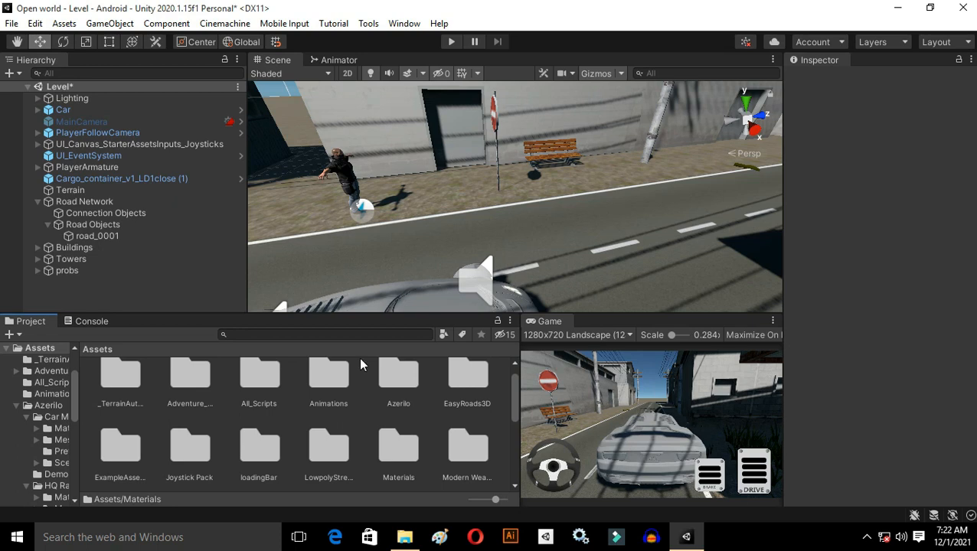
Place the Car 2 prefab from Azerilo's Car Model No.1201 Asset Prefab folder on the road beside the existing car.
double_click(397, 397)
double_click(110, 396)
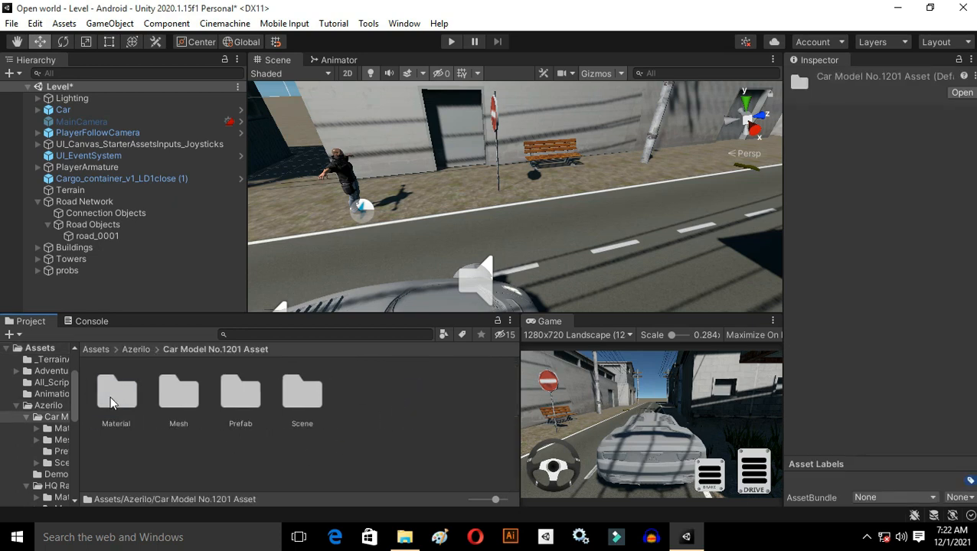
double_click(234, 410)
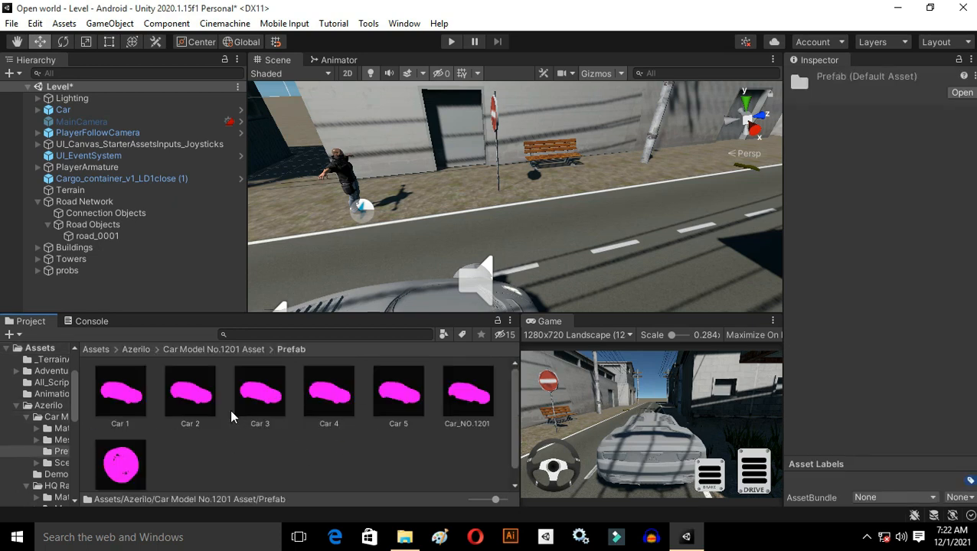
left_click(132, 403)
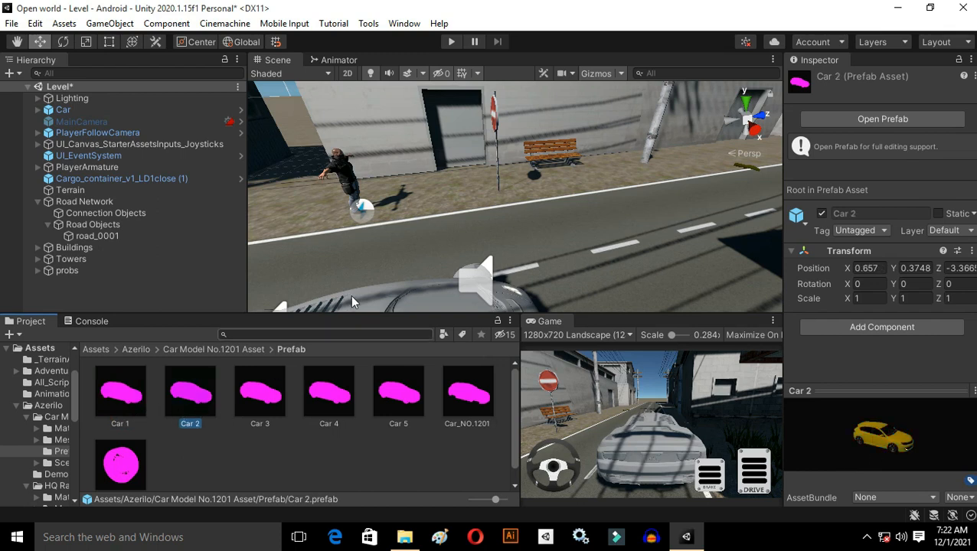
left_click_drag(194, 406, 405, 178)
right_click_drag(491, 228, 368, 227)
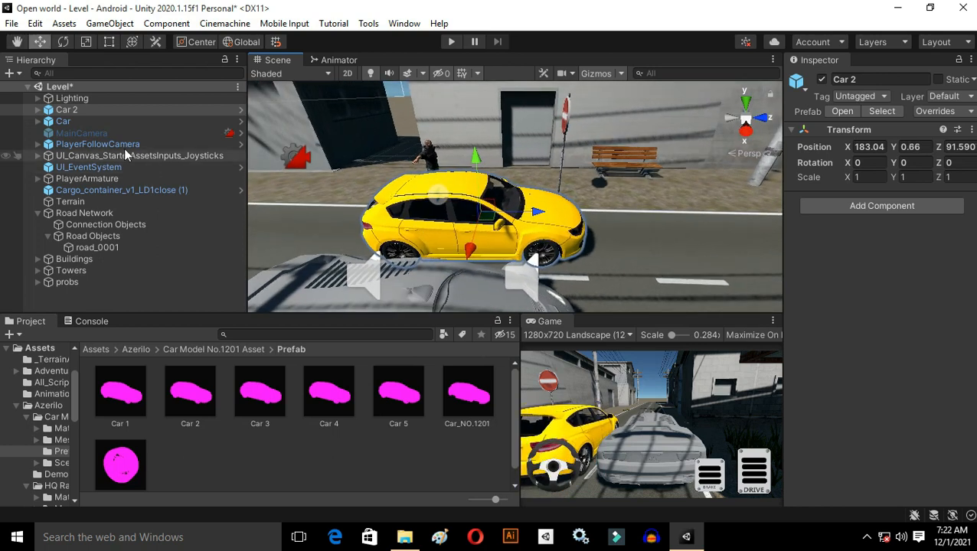
Unpack the Car 2 and Car prefabs completely and make Car 2 a child of Car.
right_click(71, 109)
mouse_move(145, 255)
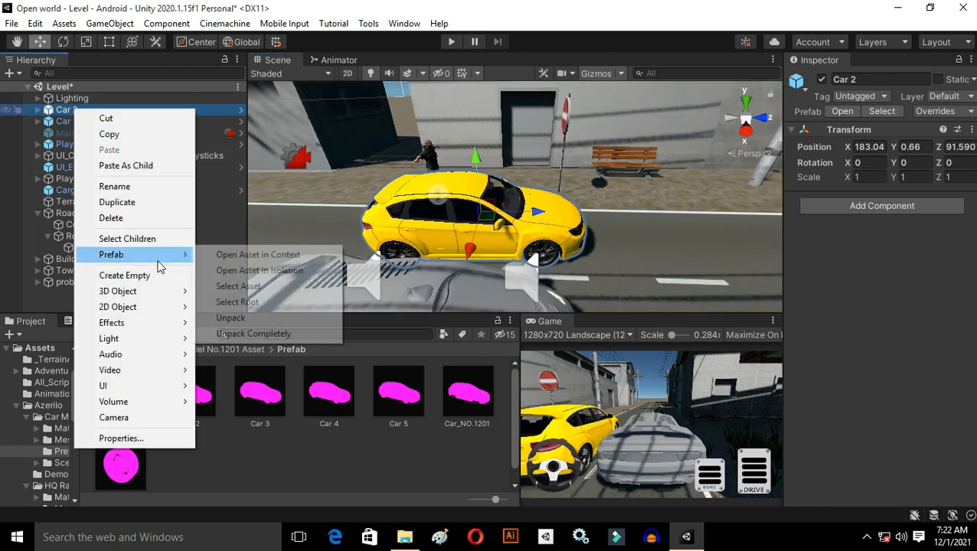
left_click(261, 332)
right_click(72, 123)
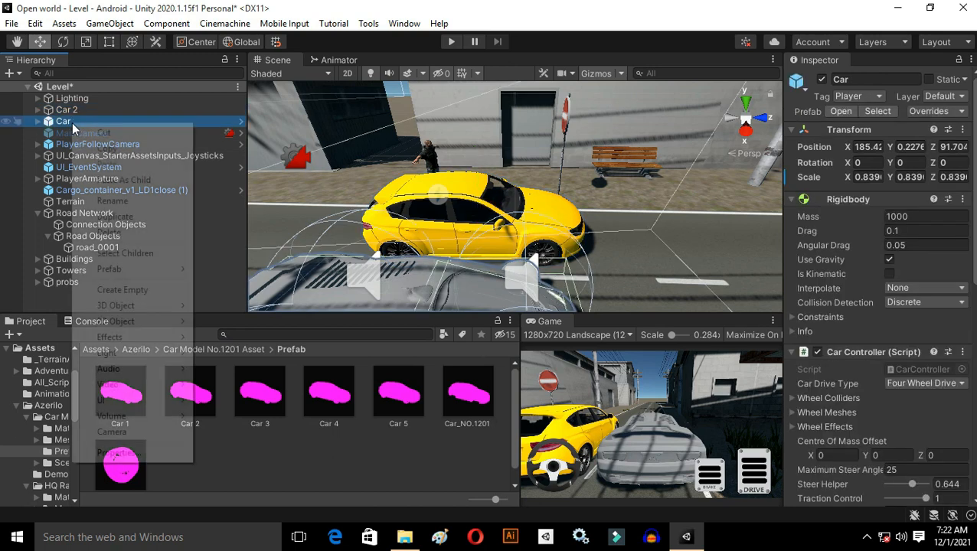
mouse_move(139, 269)
left_click(253, 348)
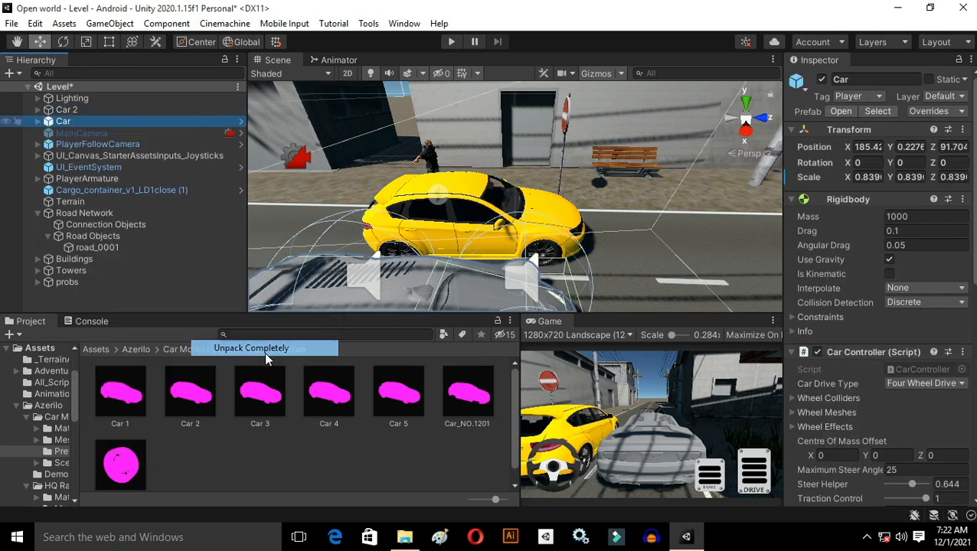
left_click_drag(61, 113, 73, 124)
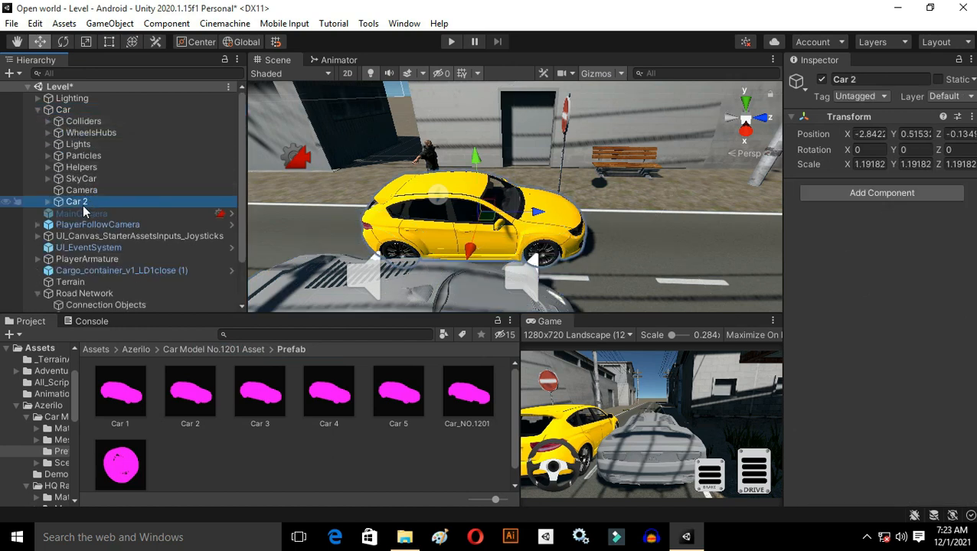
Move Car 2 sideways onto the existing car, to an X position of about -0.14.
left_click(47, 202)
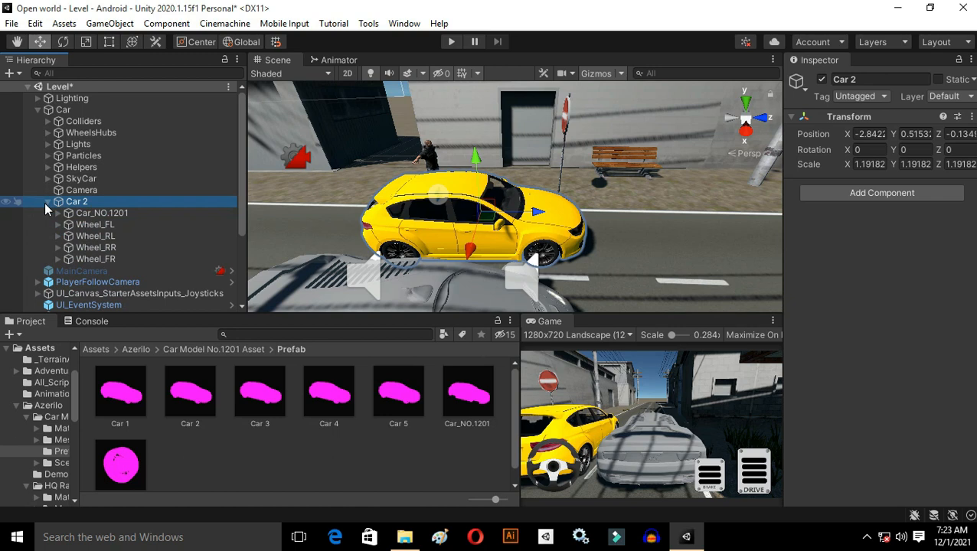
left_click(107, 224)
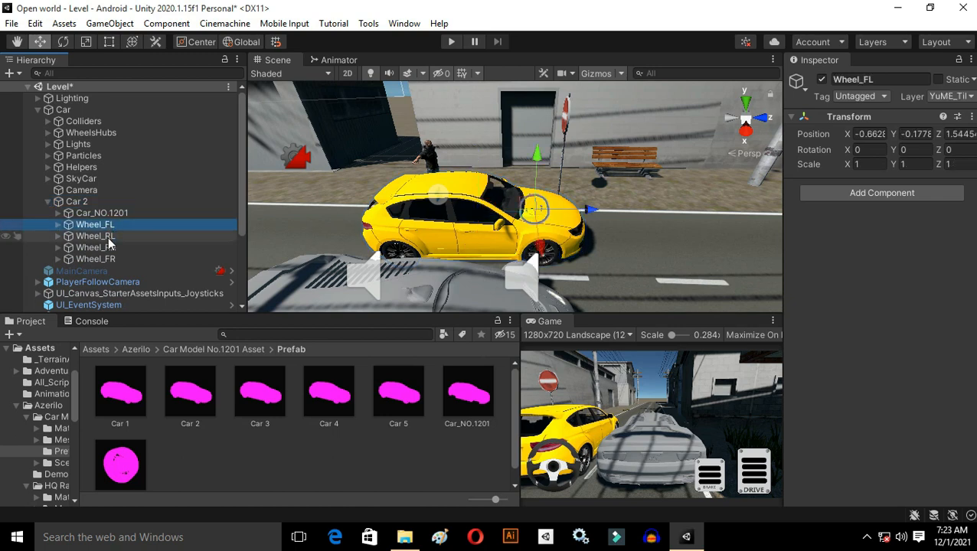
left_click(109, 238)
left_click(76, 111)
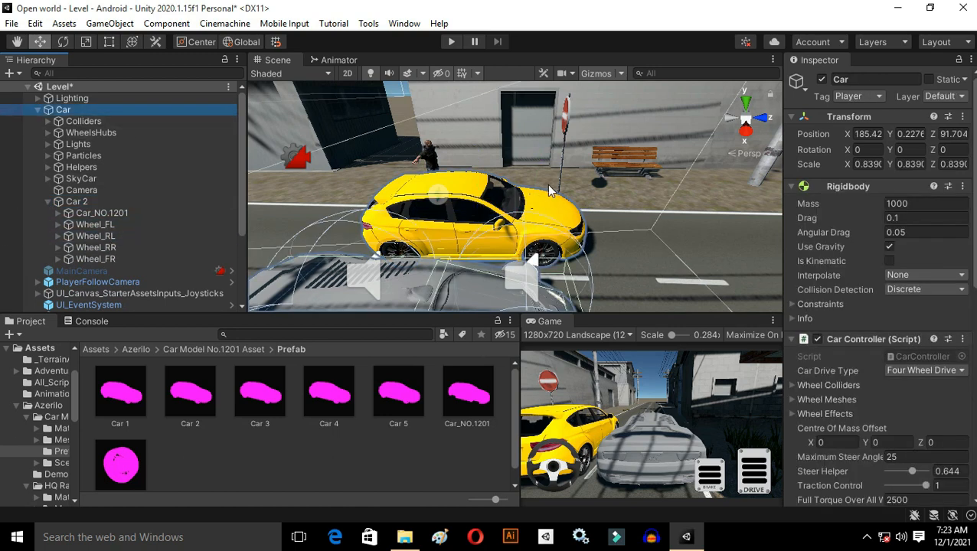
left_click(69, 201)
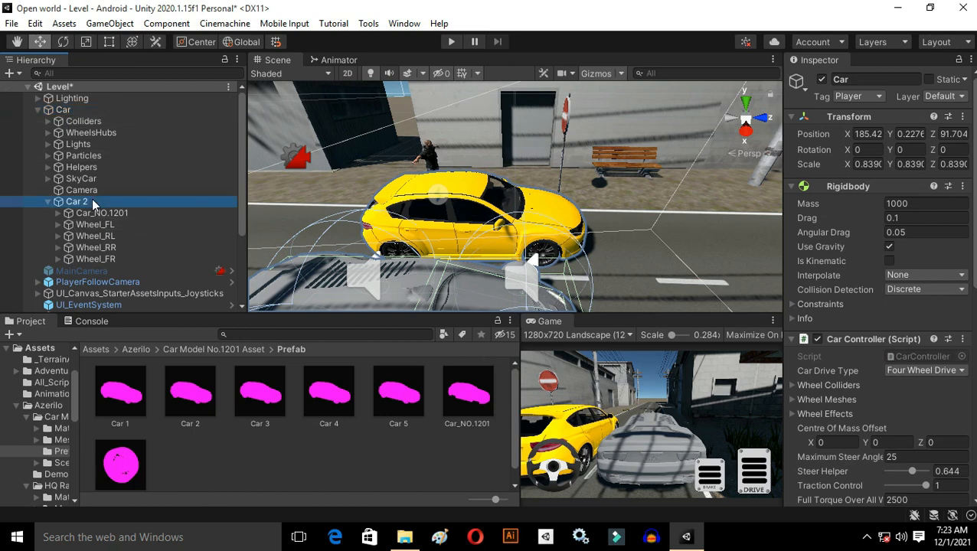
right_click_drag(516, 242, 487, 230)
left_click_drag(541, 205, 504, 242)
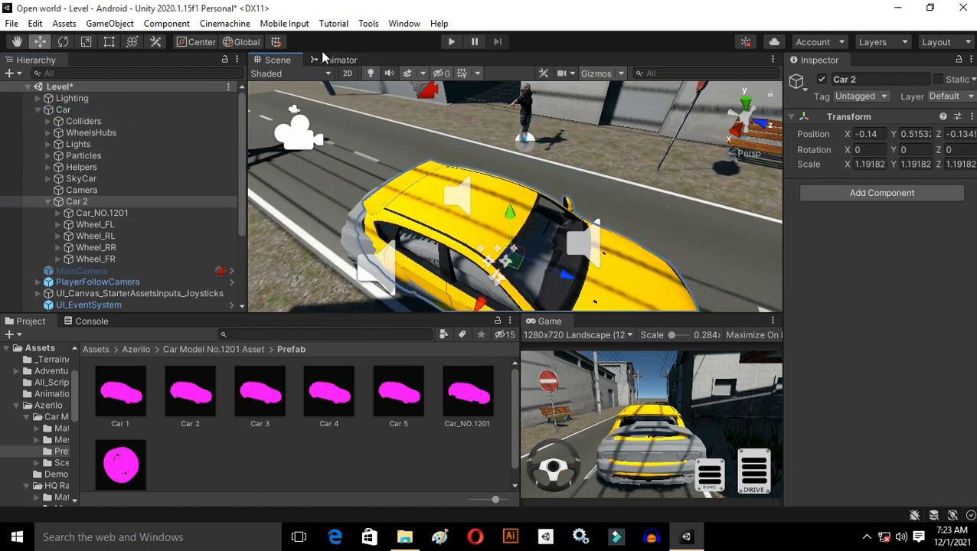
Shift Car 2 lengthwise in a side view to a Z position of about -0.288, lining it up with the existing car.
scroll(465, 192, "down", 7)
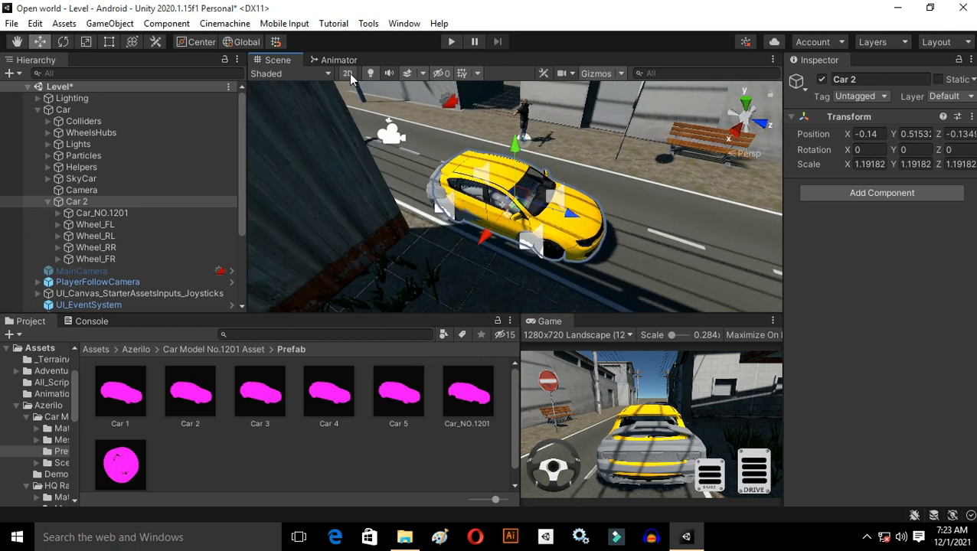
left_click(350, 75)
left_click(350, 75)
left_click(749, 160)
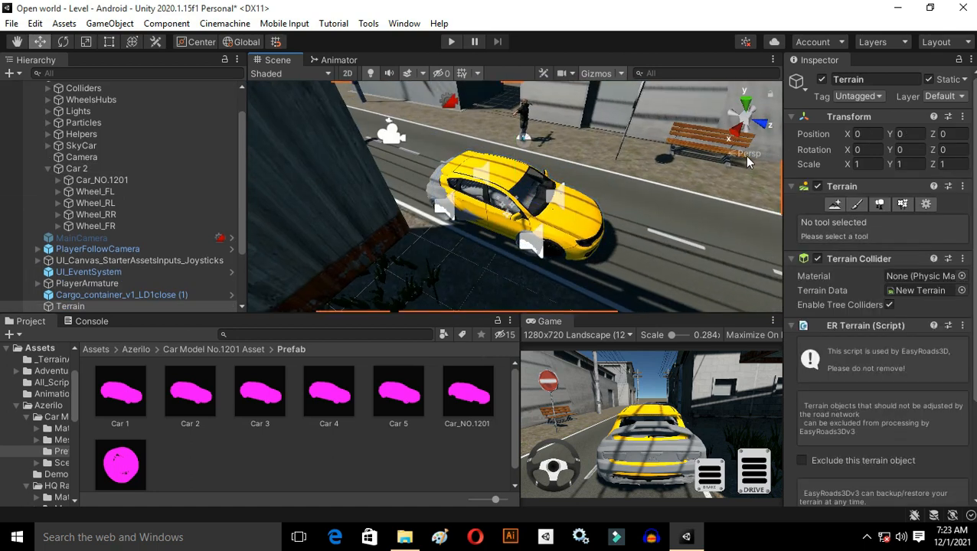
left_click(749, 156)
scroll(545, 179, "up", 7)
right_click_drag(701, 147, 27, 28)
scroll(571, 247, "up", 5)
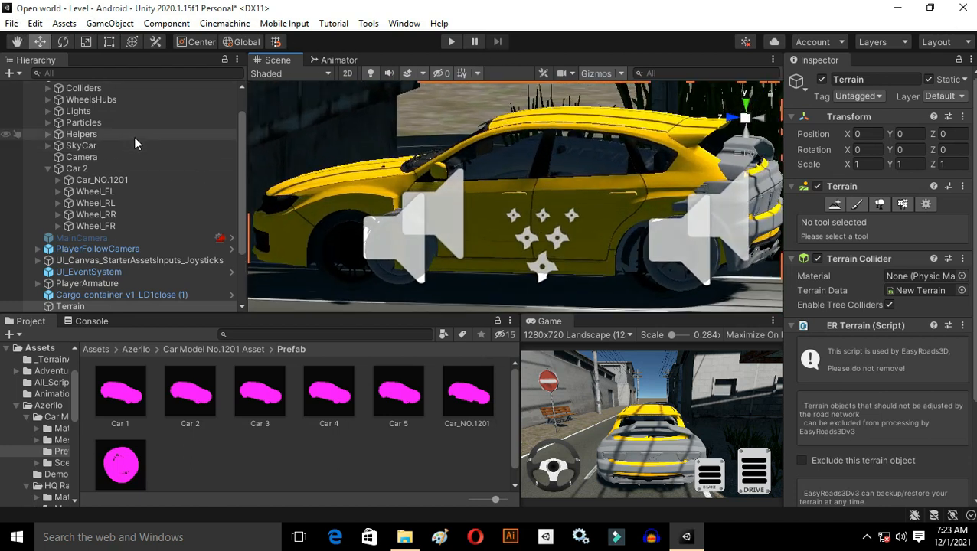
left_click(92, 167)
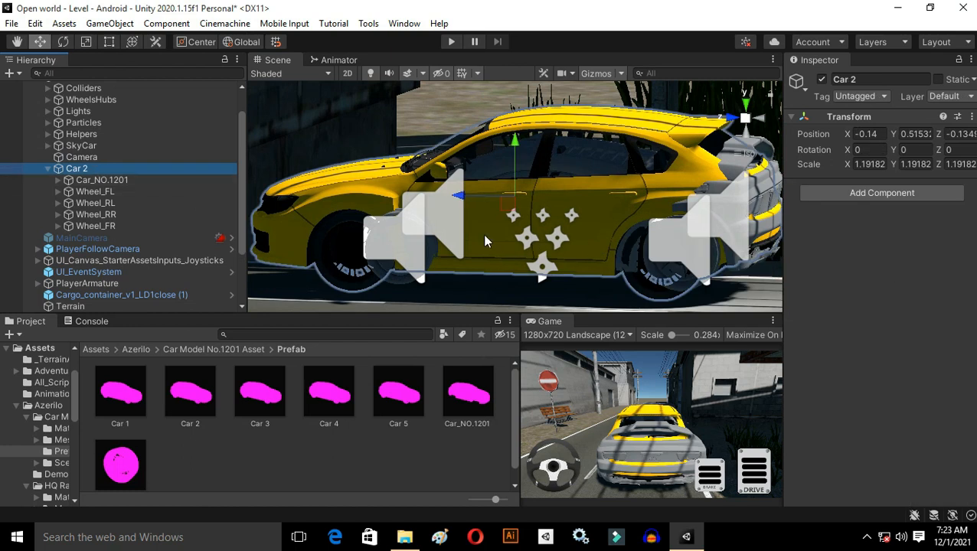
mouse_move(458, 213)
left_mouse_down()
mouse_move(438, 211)
mouse_move(473, 210)
left_mouse_up()
right_click_drag(555, 204, 645, 192)
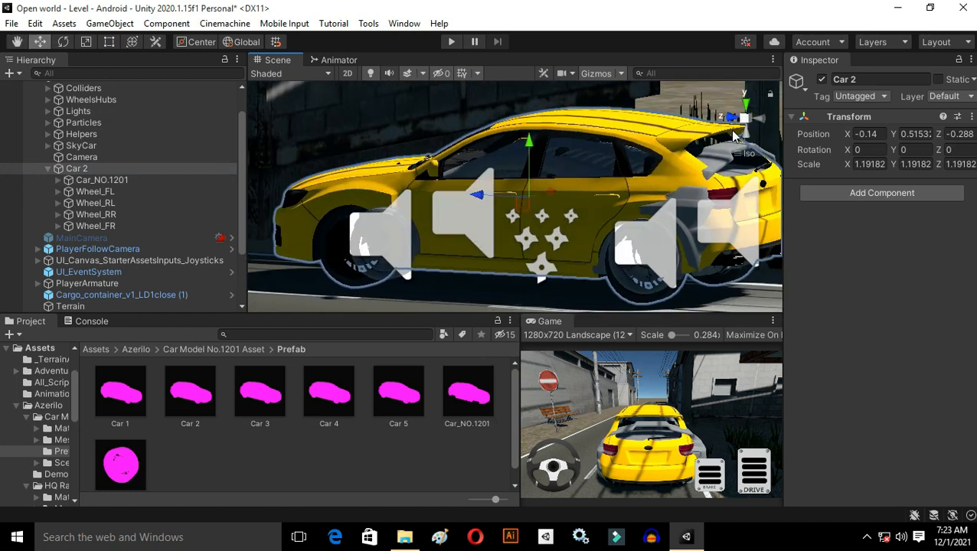
Raise Car 2 to a Y position of about 0.565, checking the alignment from the opposite side.
left_click(745, 122)
left_click(745, 123)
left_click(746, 123)
left_click(747, 122)
right_click_drag(588, 196, 613, 230)
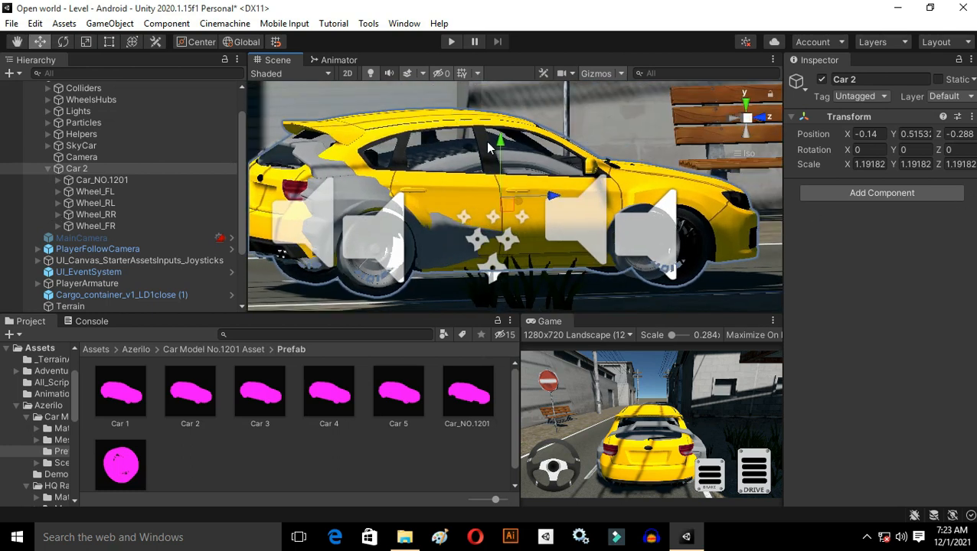
left_click_drag(497, 140, 501, 130)
right_click_drag(624, 192, 557, 198)
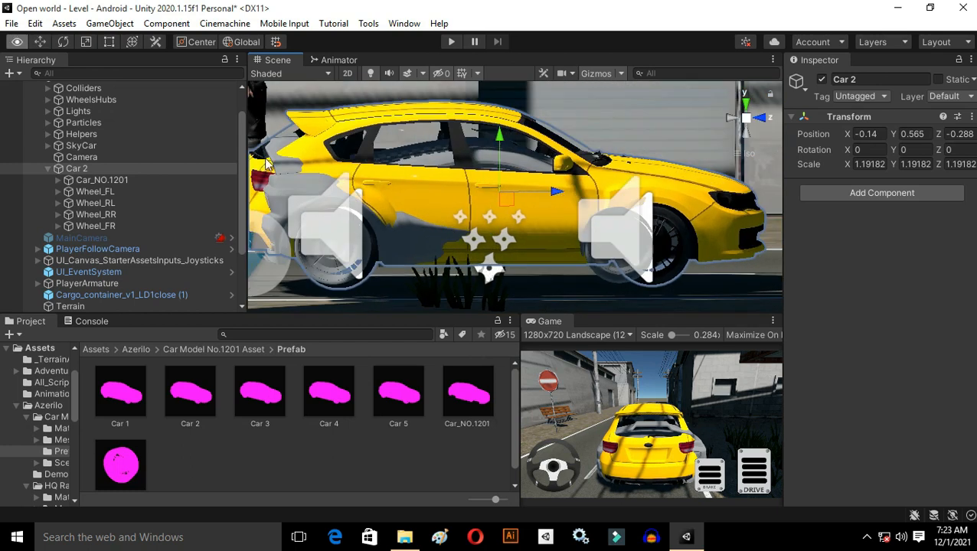
Detach Car 2 from its Car parent and place it at the scene's root level.
scroll(135, 150, "up", 2)
left_click_drag(105, 108, 100, 110)
left_click(69, 178)
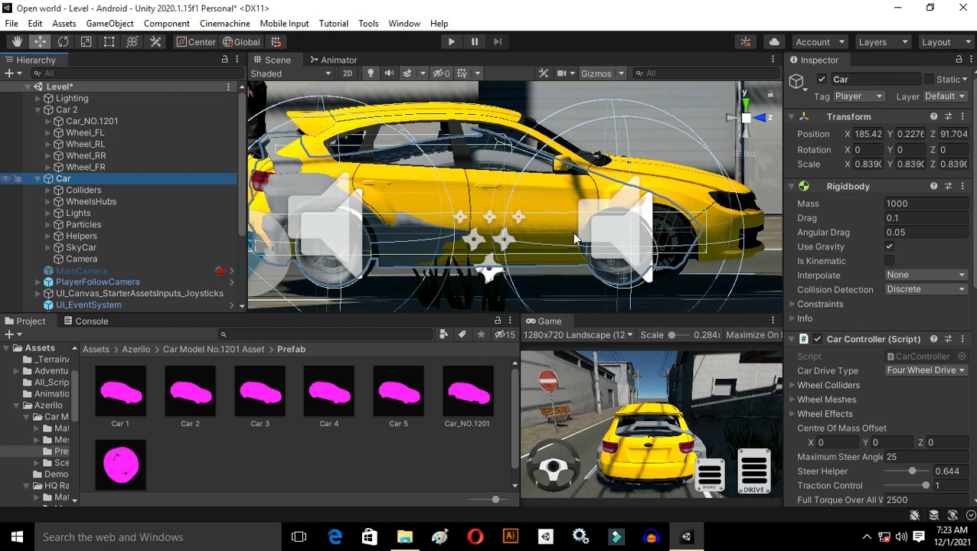
Scale Car uniformly to about 0.906 and raise it to a Y position of 0.17 to match Car 2.
key("t")
scroll(497, 227, "down", 5)
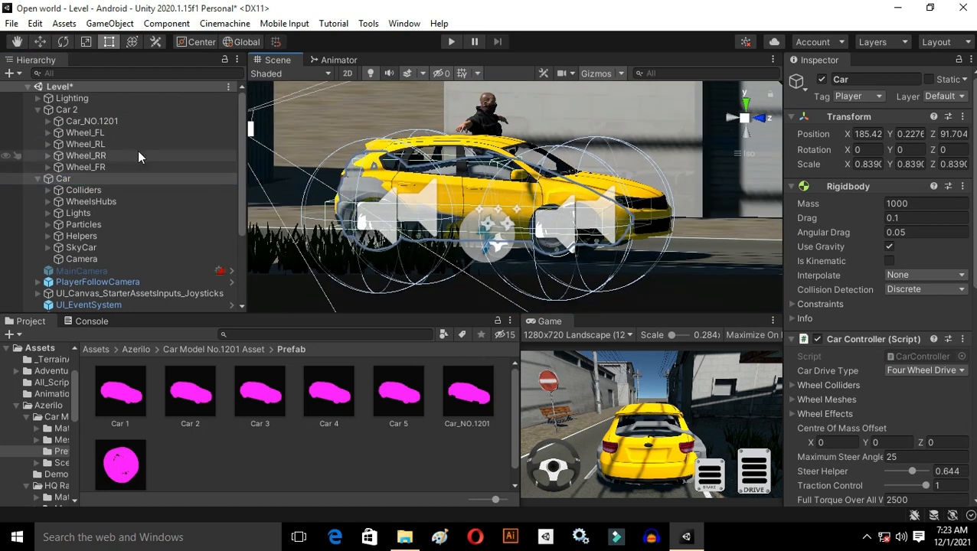
double_click(102, 181)
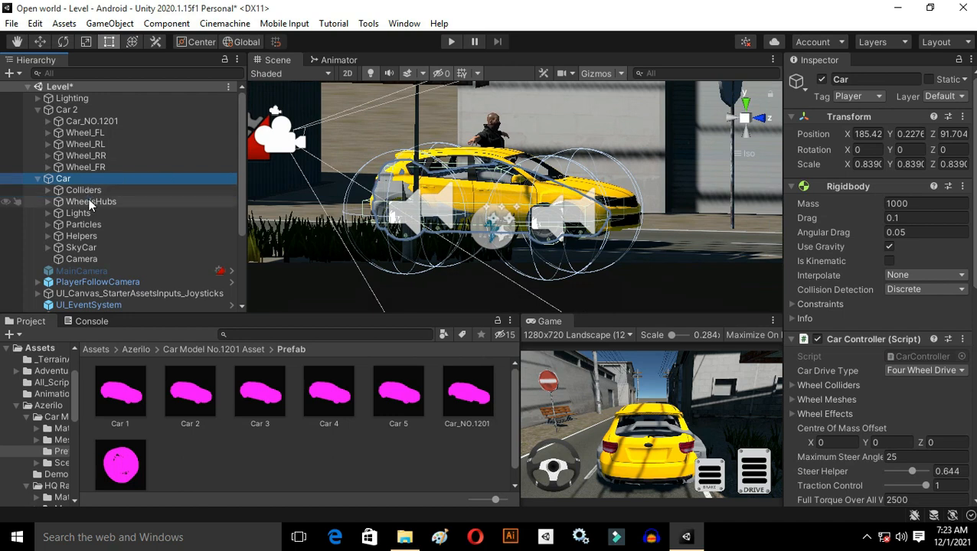
key("r")
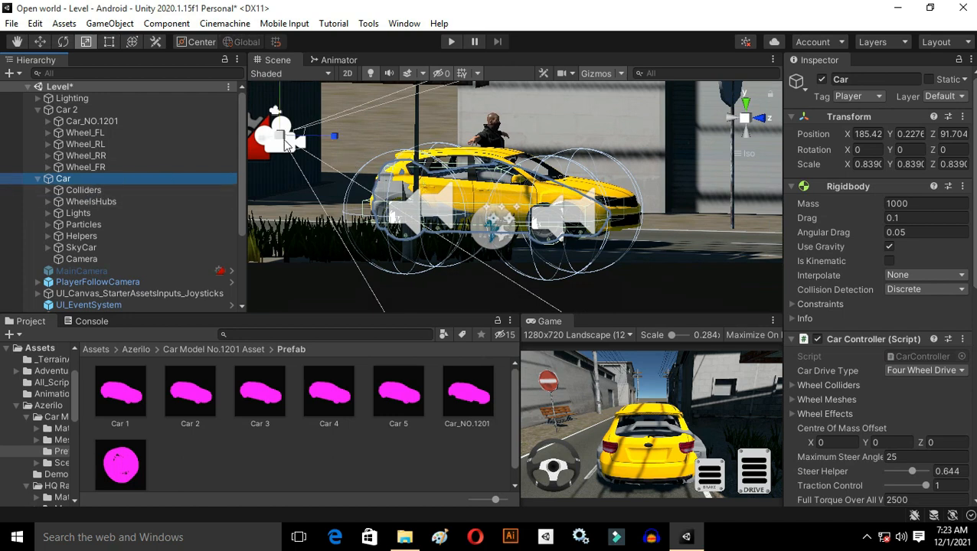
left_click_drag(288, 143, 292, 145)
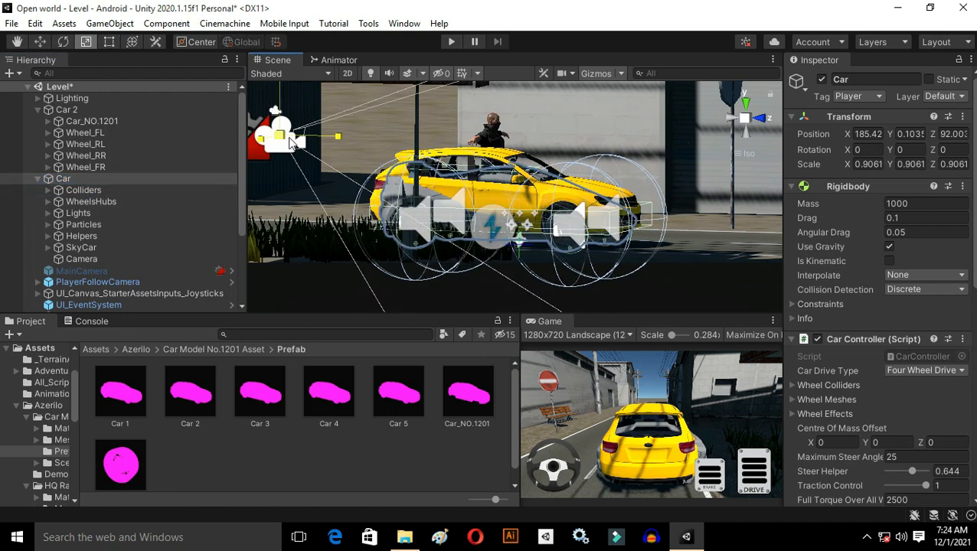
key("w")
left_click_drag(280, 95, 280, 92)
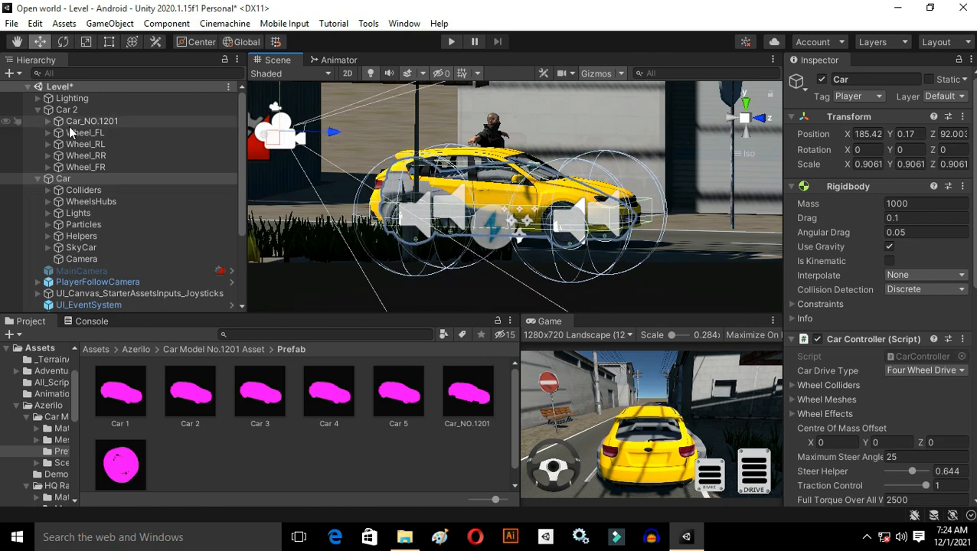
Put Car 2 back under Car and make it a child of the SkyCar object.
left_click_drag(75, 112, 80, 159)
left_click_drag(80, 201, 77, 179)
left_click_drag(556, 250, 392, 230, "alt")
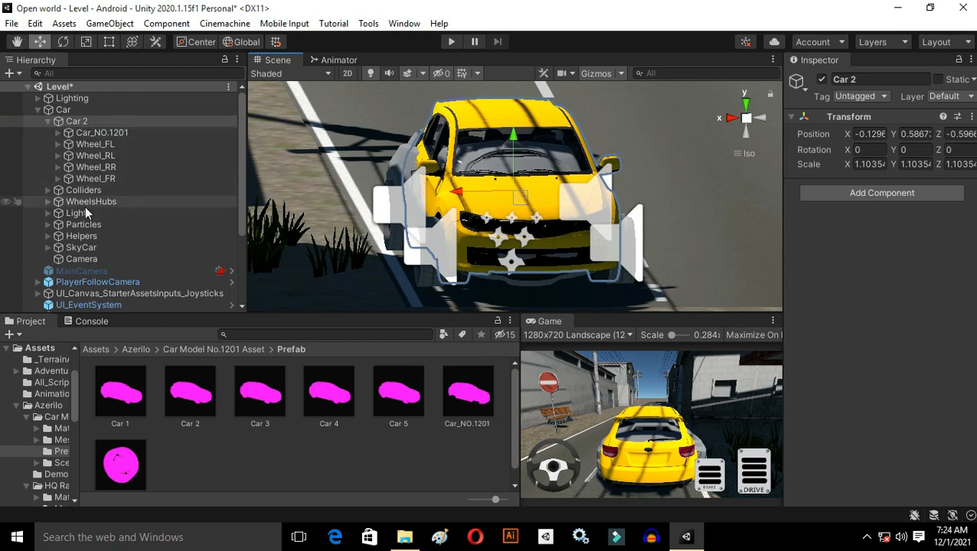
left_click_drag(90, 168, 92, 250)
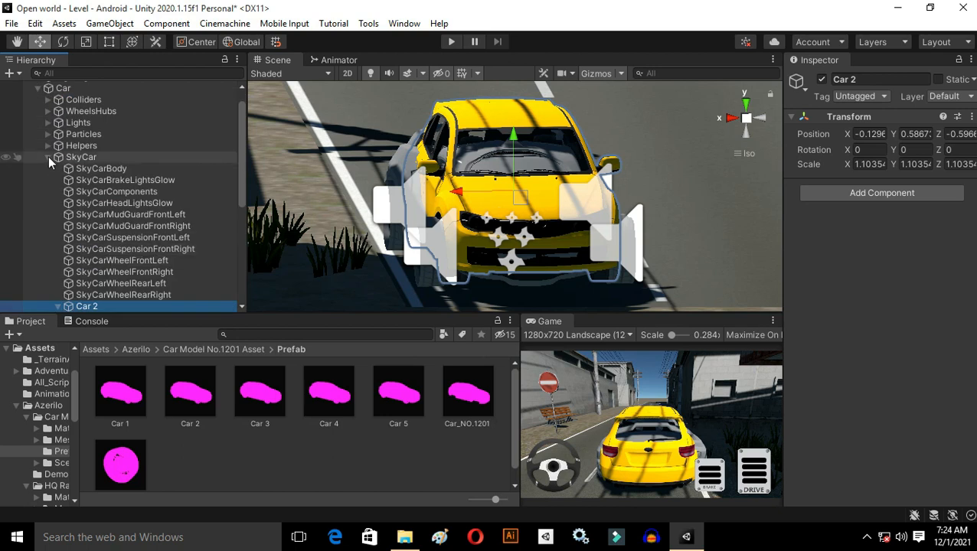
Deactivate SkyCarBody and all SkyCar parts from SkyCarBrakeLightsGlow through SkyCarSuspensionFrontRight, leaving the four SkyCar wheels active.
left_click(105, 168)
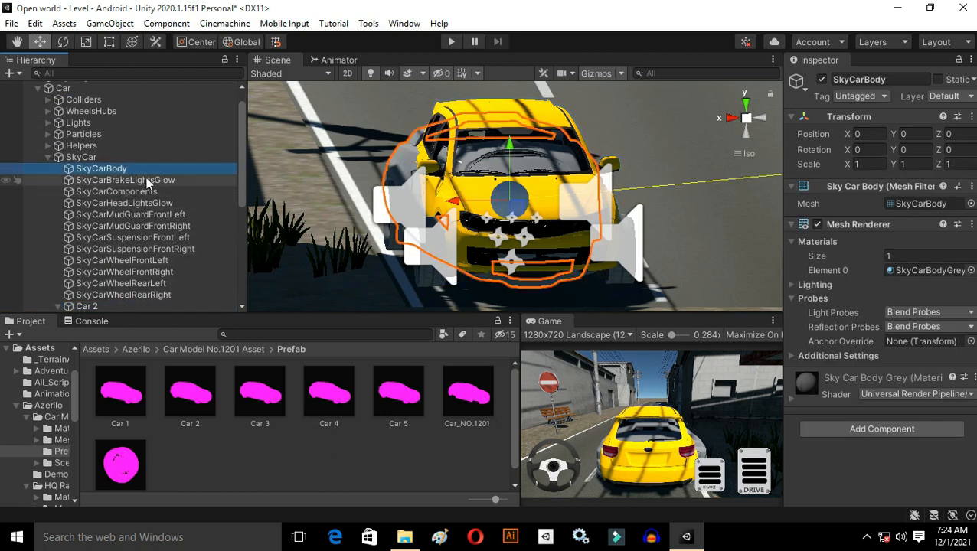
left_click(822, 80)
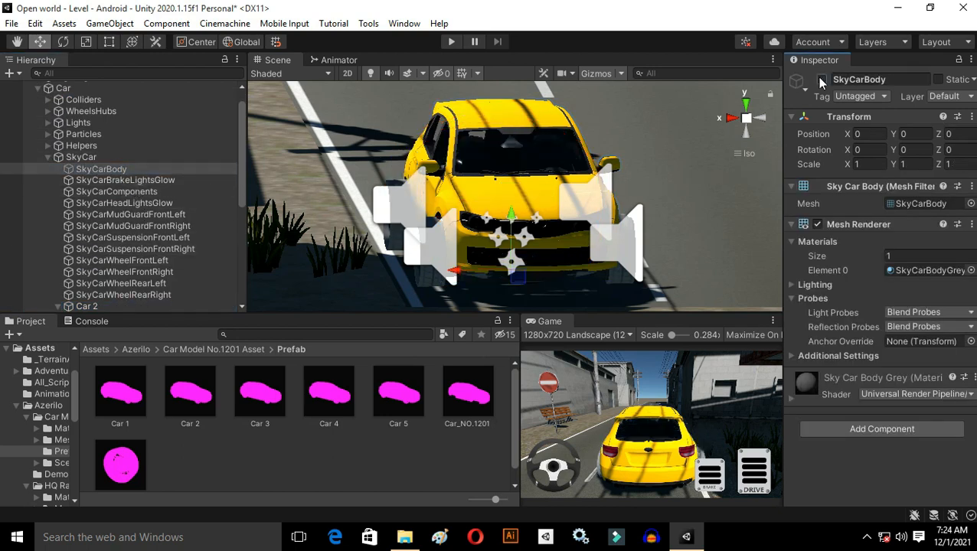
left_click(131, 180)
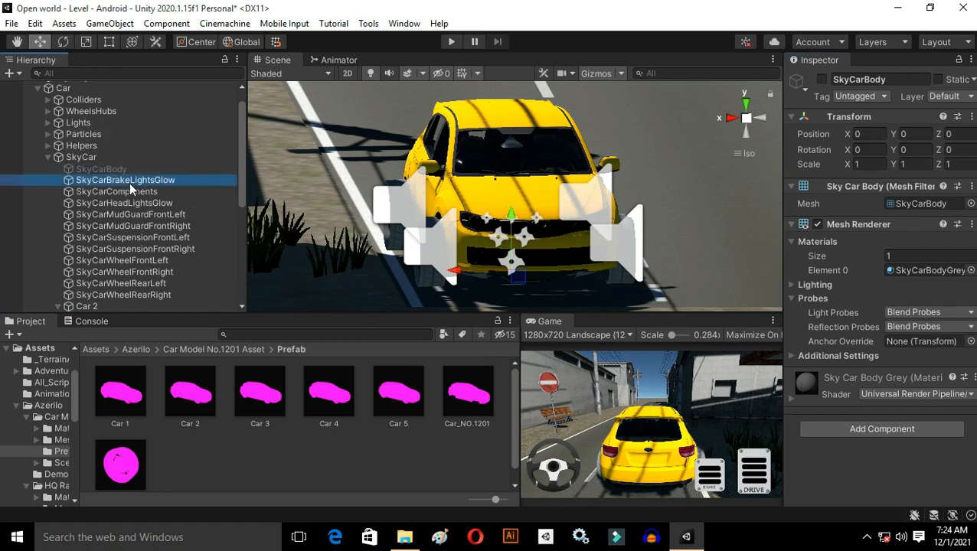
left_click(136, 192)
left_click(149, 179)
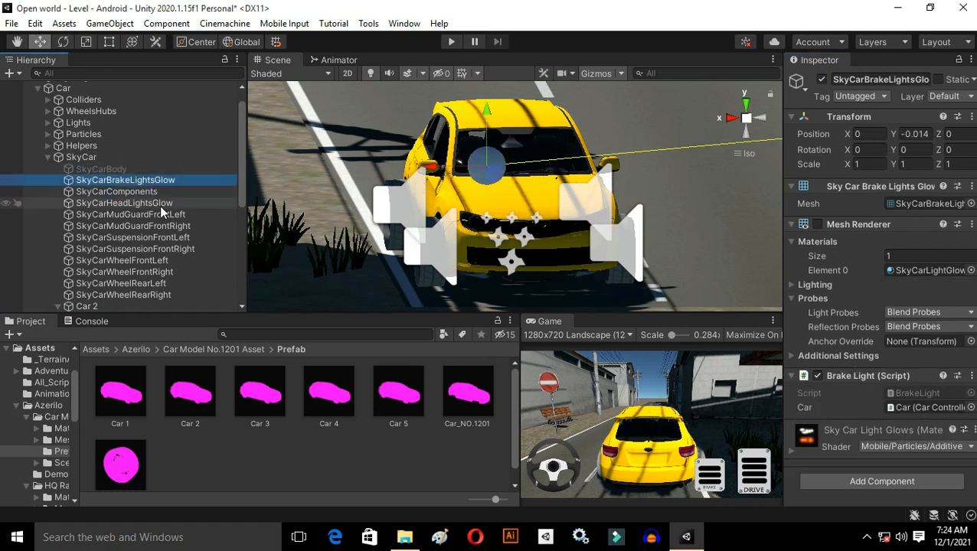
left_click(160, 204, "shift")
left_click(155, 215, "shift")
left_click(146, 225, "shift")
left_click(147, 238, "shift")
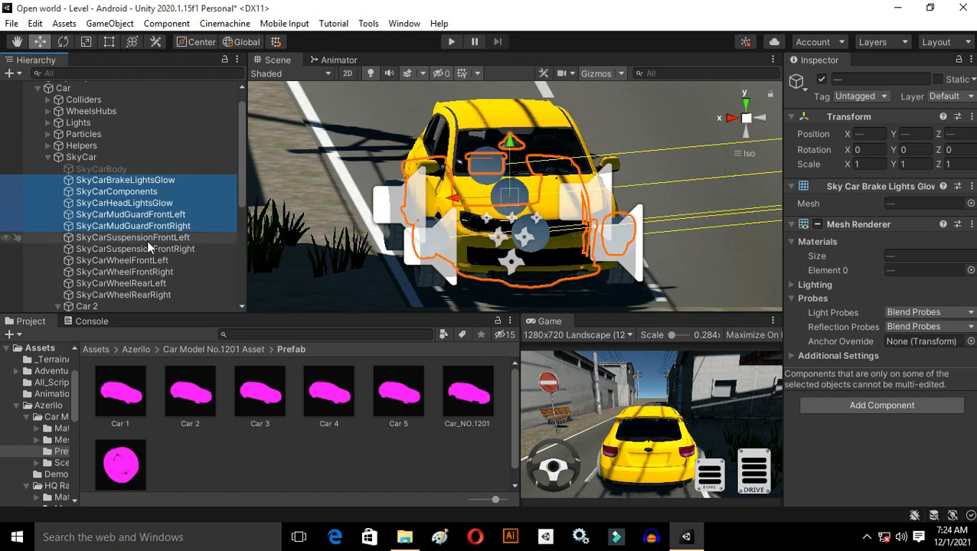
left_click(165, 249, "shift")
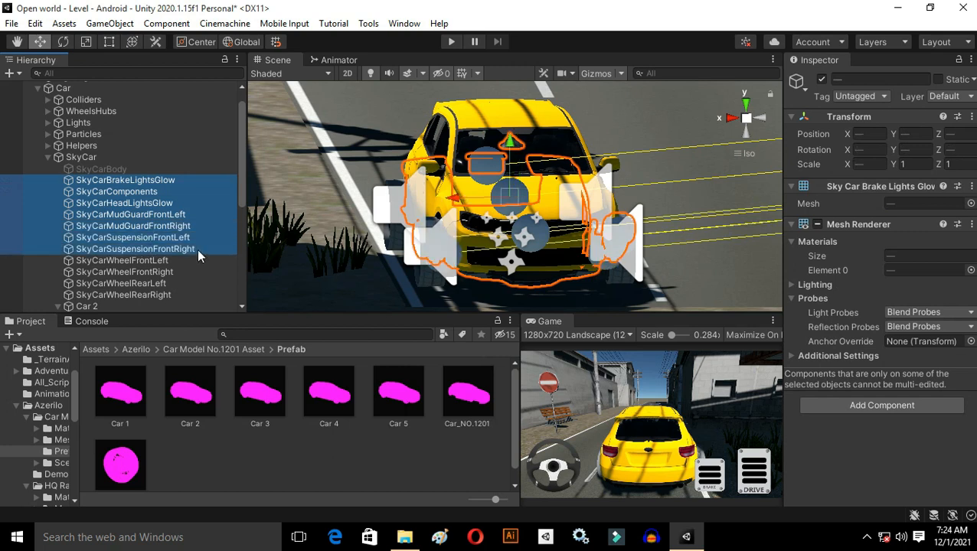
left_click(821, 79)
left_click(175, 295, "shift")
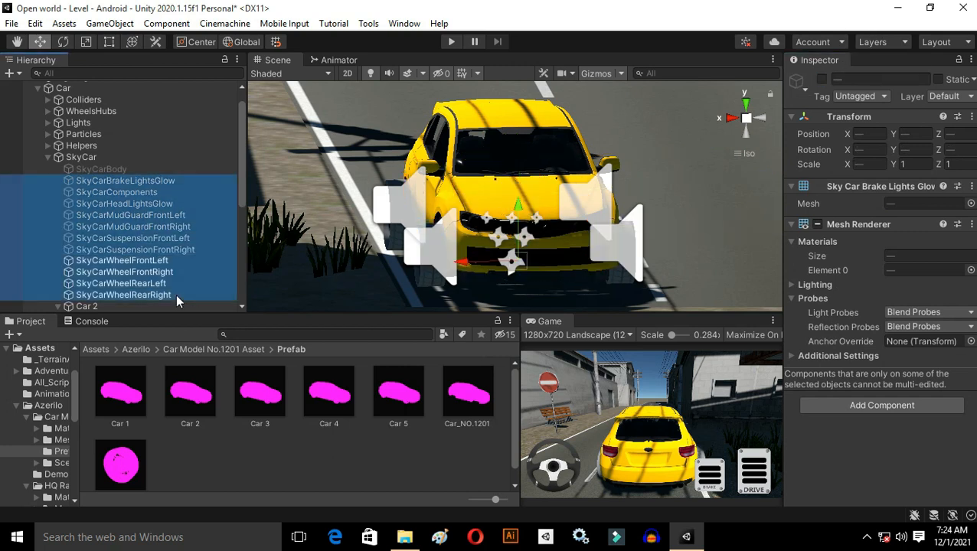
left_click(122, 217)
left_click(108, 165)
left_click(105, 155)
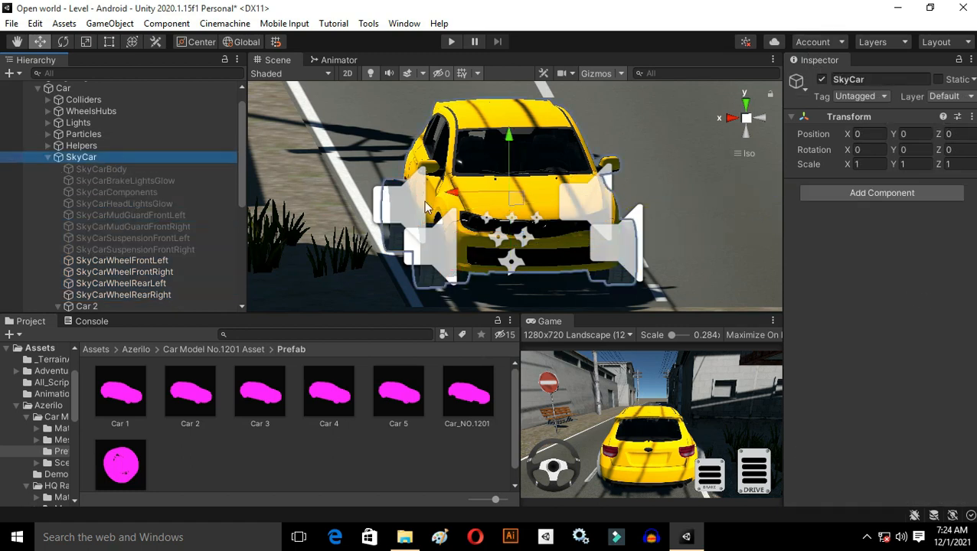
Assign Wheel_FR, Wheel_FL, Wheel_RR and Wheel_RL to Elements 0 through 3 of Wheel Meshes in Car's Car Controller script.
scroll(122, 176, "up", 2)
left_click(87, 112)
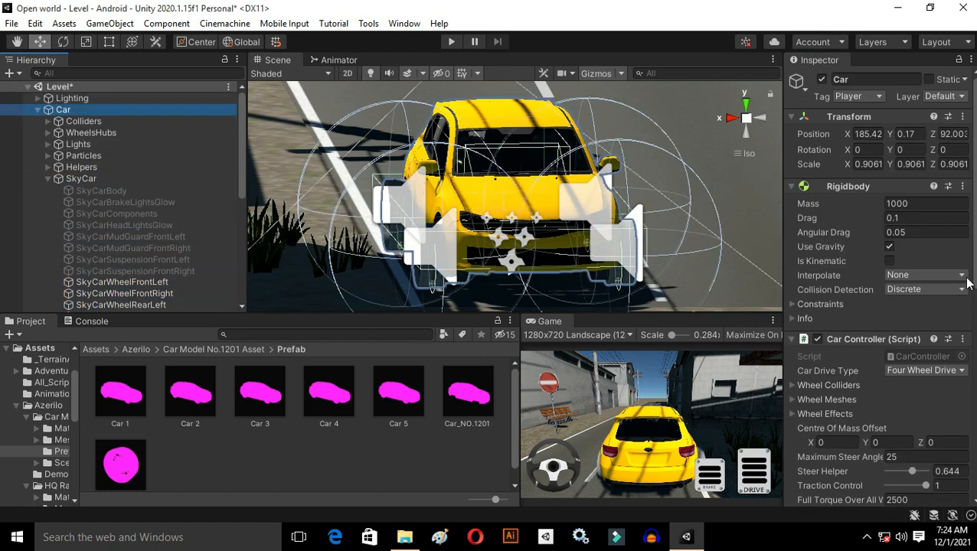
scroll(919, 307, "down", 10)
scroll(809, 282, "down", 1)
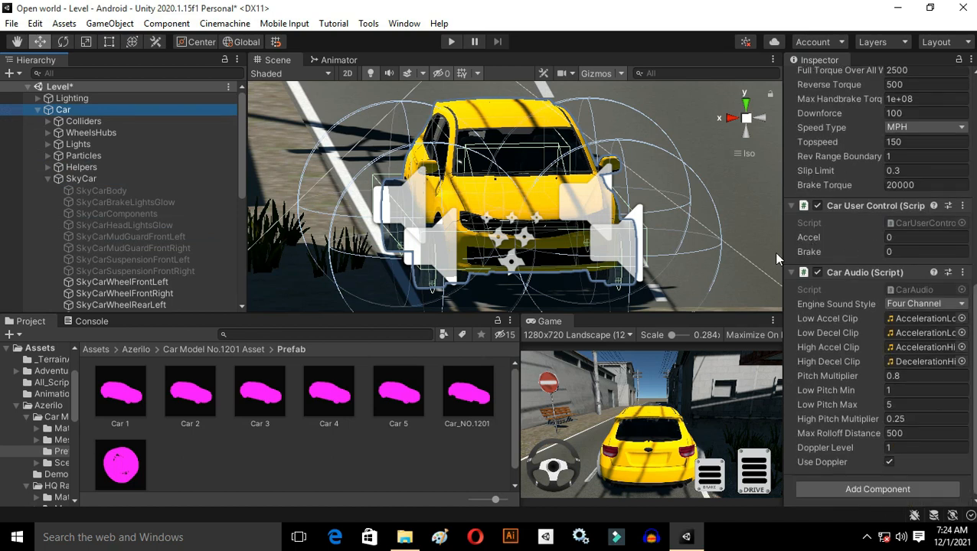
left_click_drag(783, 255, 650, 255)
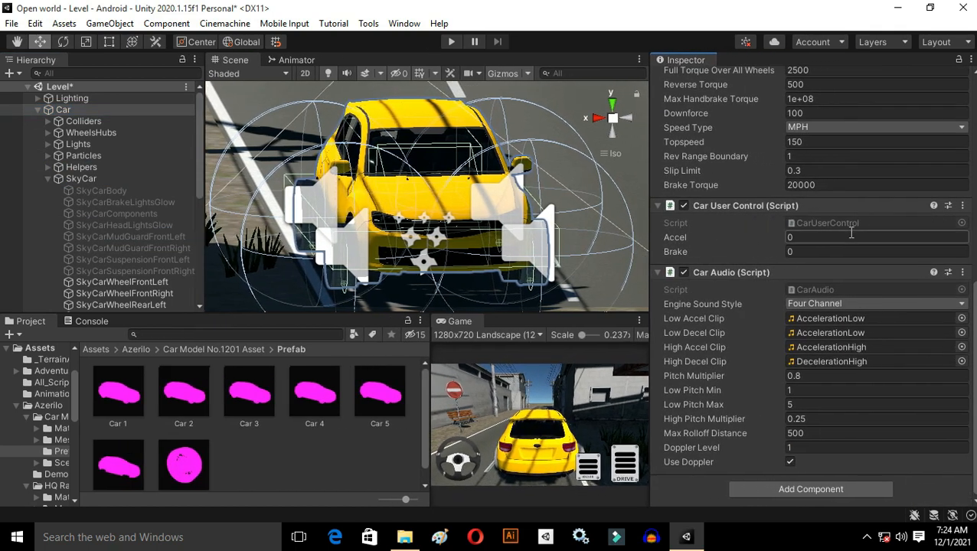
scroll(846, 219, "up", 10)
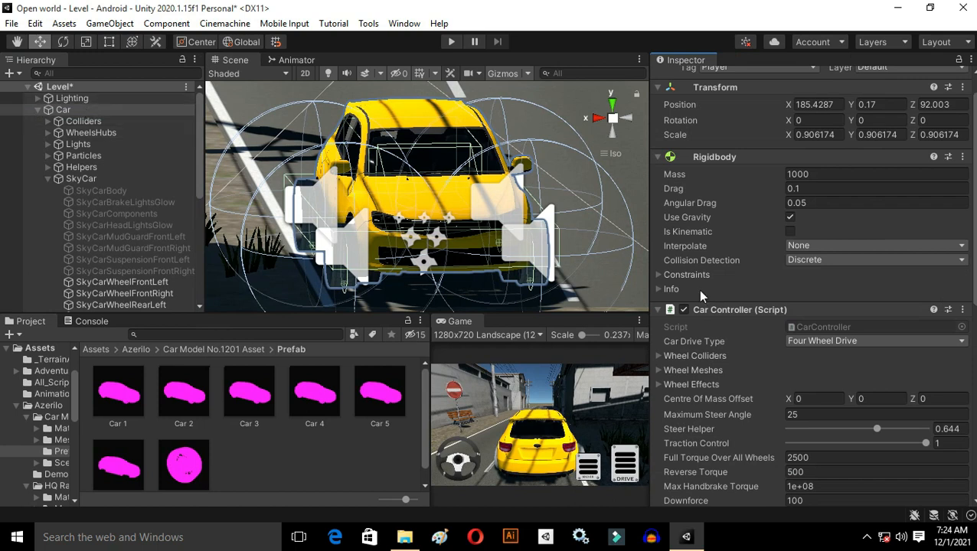
scroll(787, 295, "down", 3)
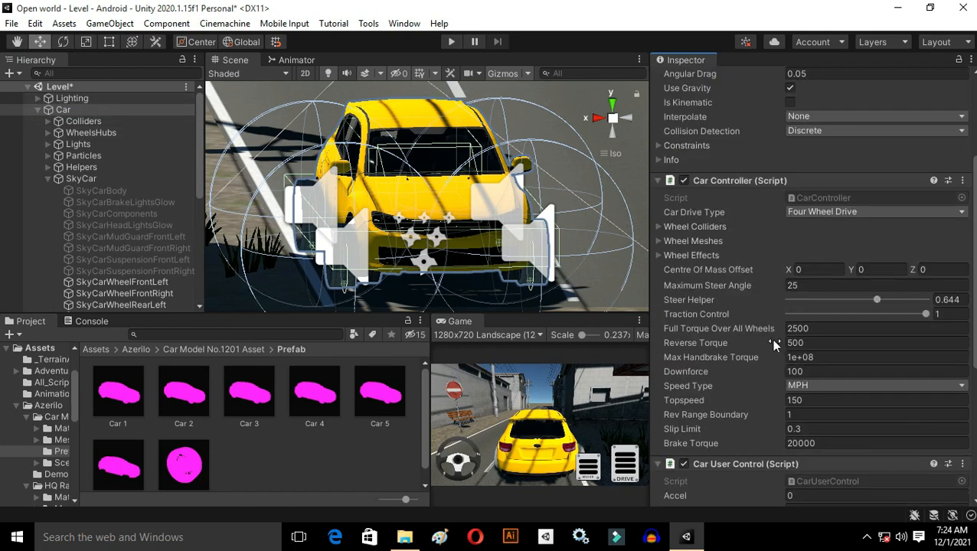
left_click(664, 241)
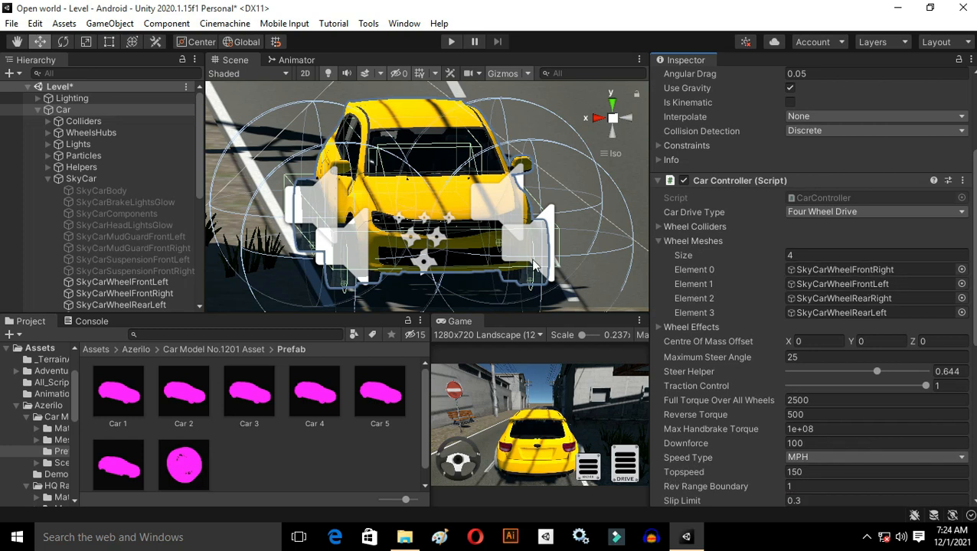
scroll(90, 203, "down", 4)
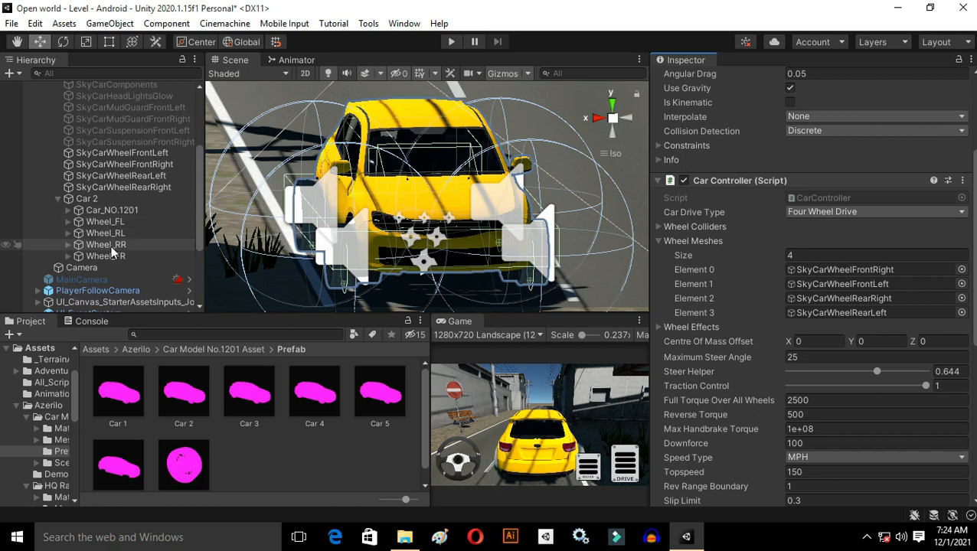
left_click_drag(115, 257, 837, 274)
left_click_drag(108, 222, 875, 288)
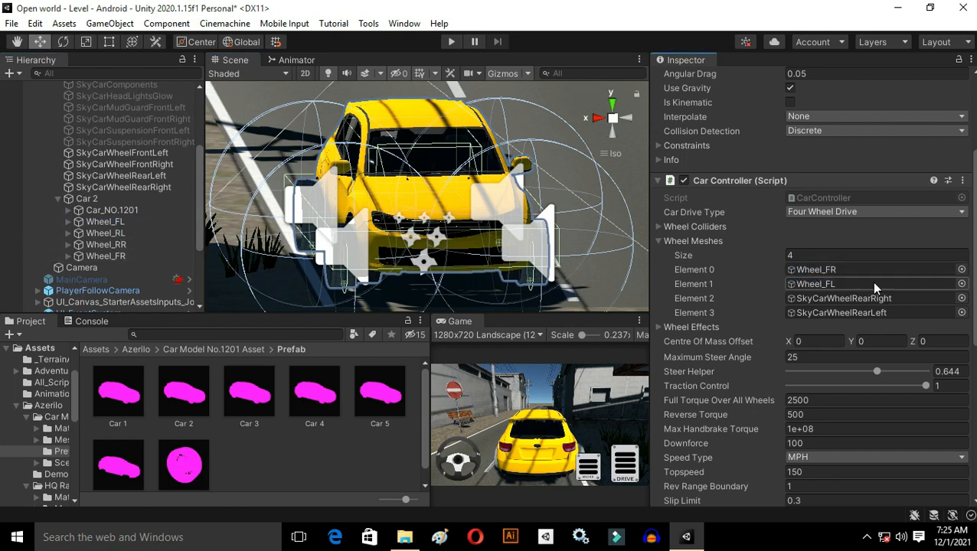
left_click_drag(143, 242, 889, 302)
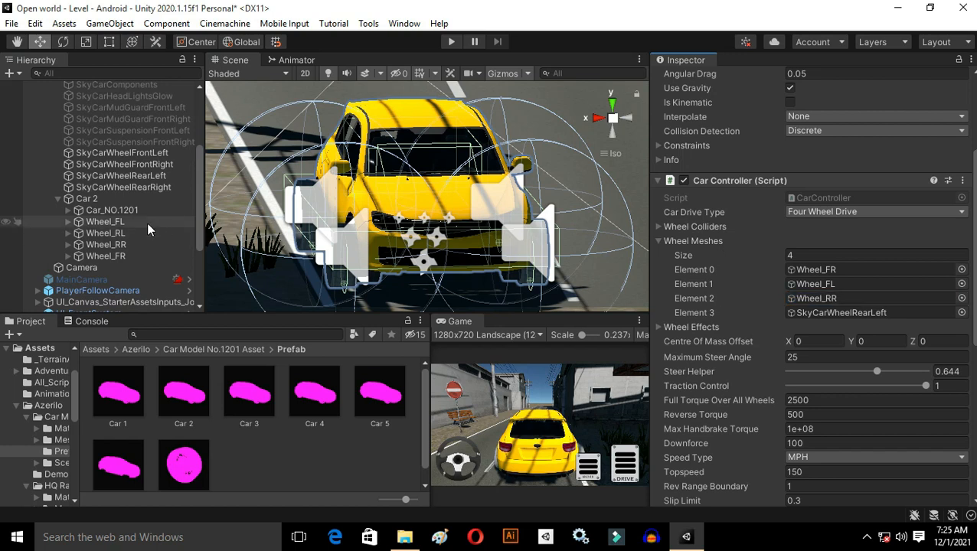
left_click_drag(95, 233, 847, 320)
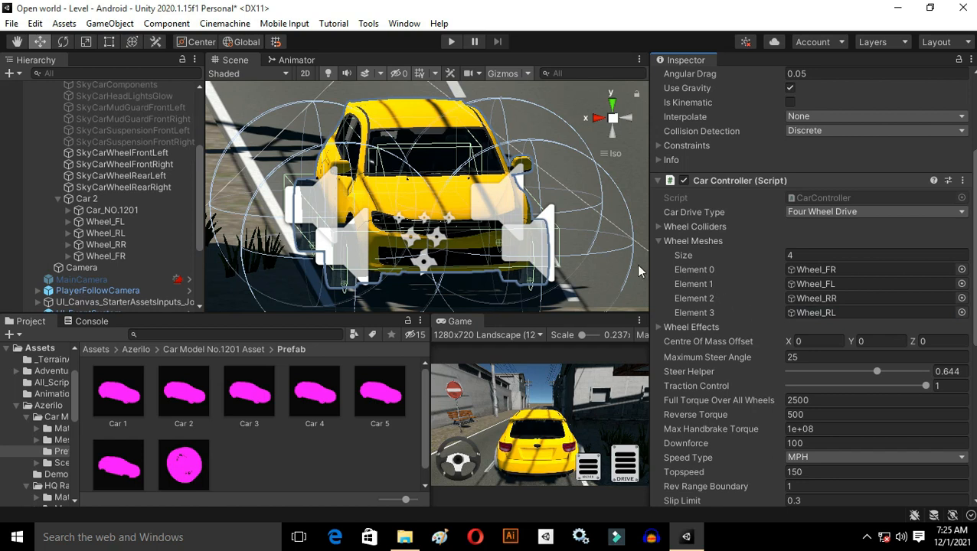
Deactivate the four SkyCar wheels: SkyCarWheelFrontLeft, SkyCarWheelFrontRight, SkyCarWheelRearLeft and SkyCarWheelRearRight.
scroll(761, 256, "up", 4)
scroll(764, 263, "down", 8)
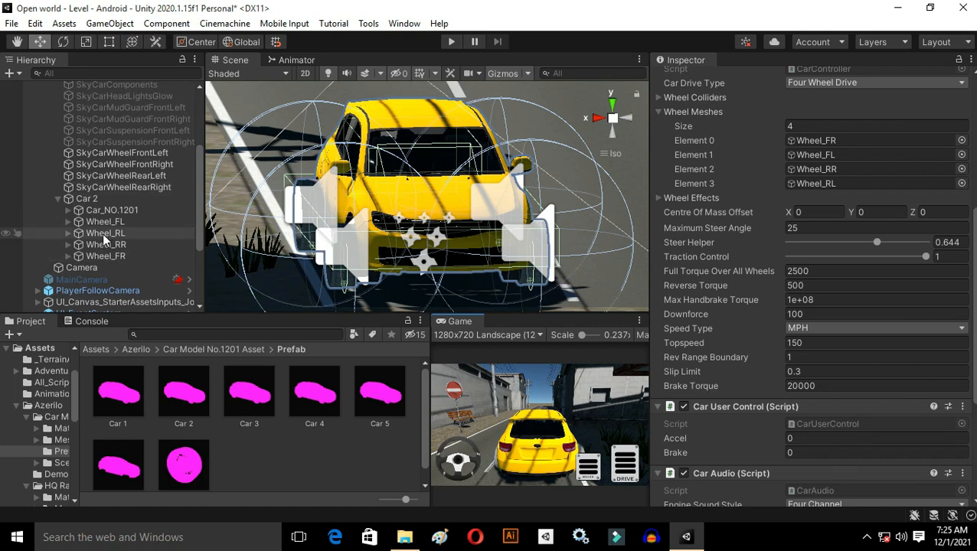
left_click(123, 187)
left_click(121, 155, "shift")
left_click(688, 79)
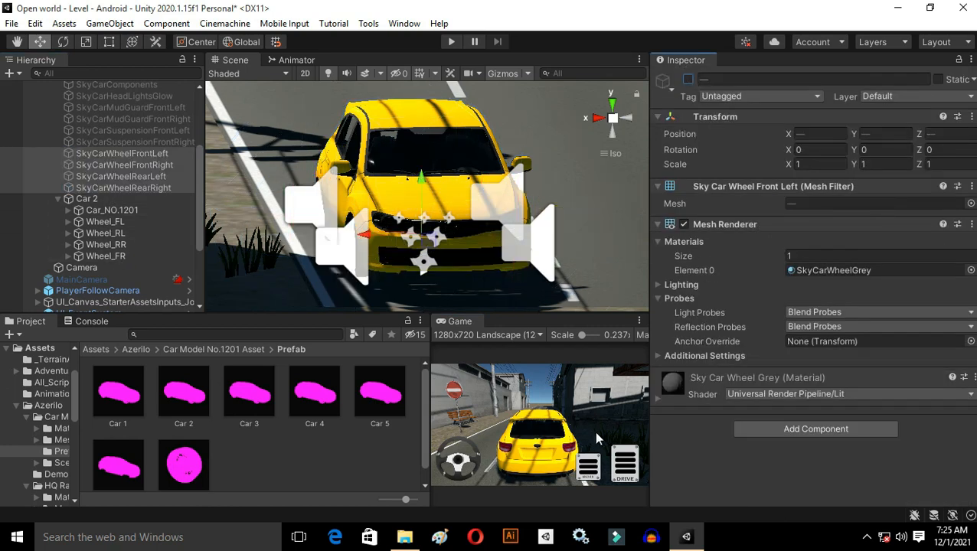
Move Car along X to a position of about 184.31 on the road.
left_click(602, 155)
right_click_drag(592, 164, 304, 207)
scroll(176, 165, "up", 5)
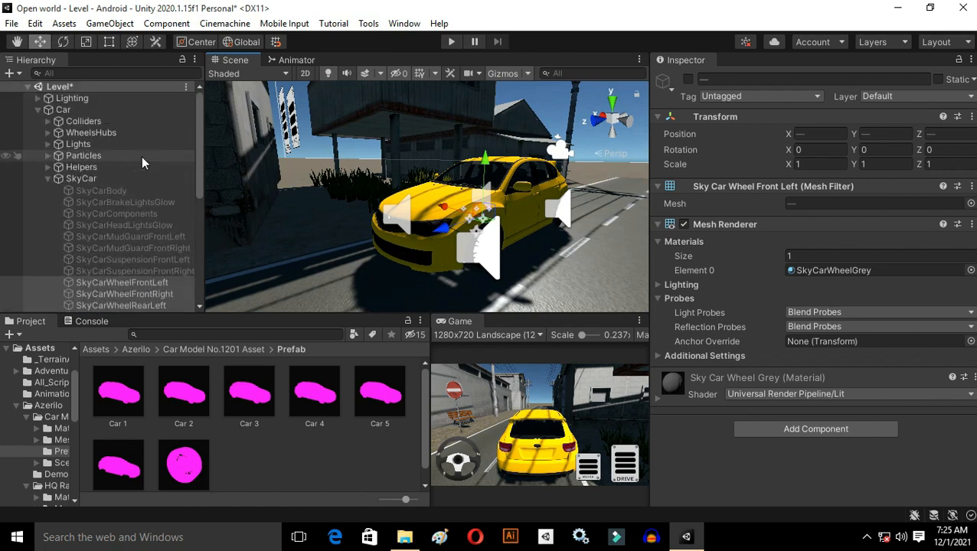
left_click(79, 111)
left_click_drag(462, 178, 474, 145, "alt")
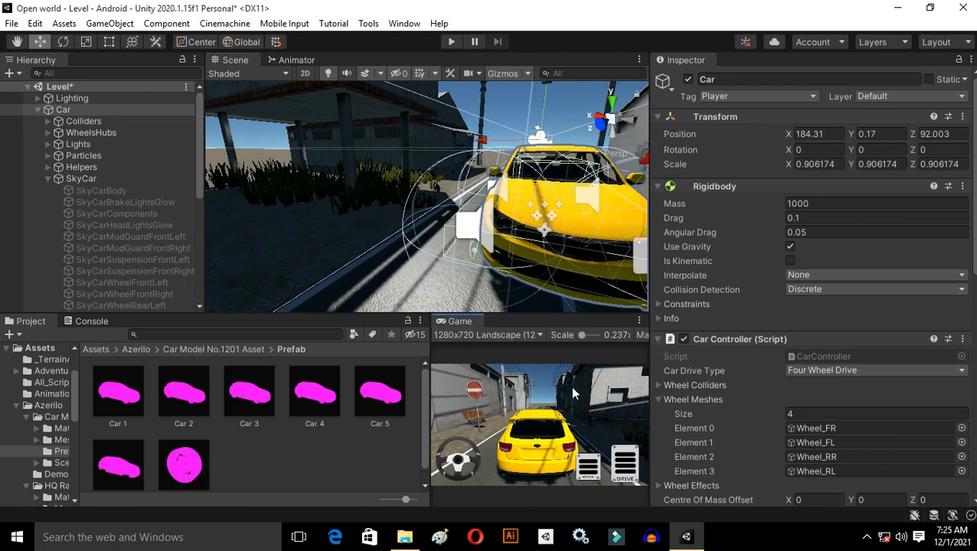
key("shift+space")
key("shift+space")
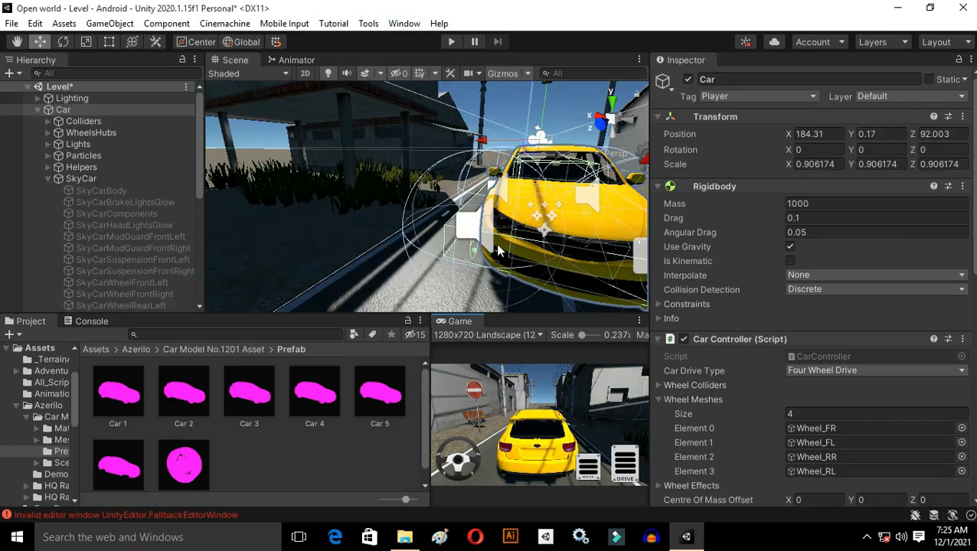
Play-test the level and inspect how the front wheel sits in the car's wheel arch, then stop the test.
left_click(451, 43)
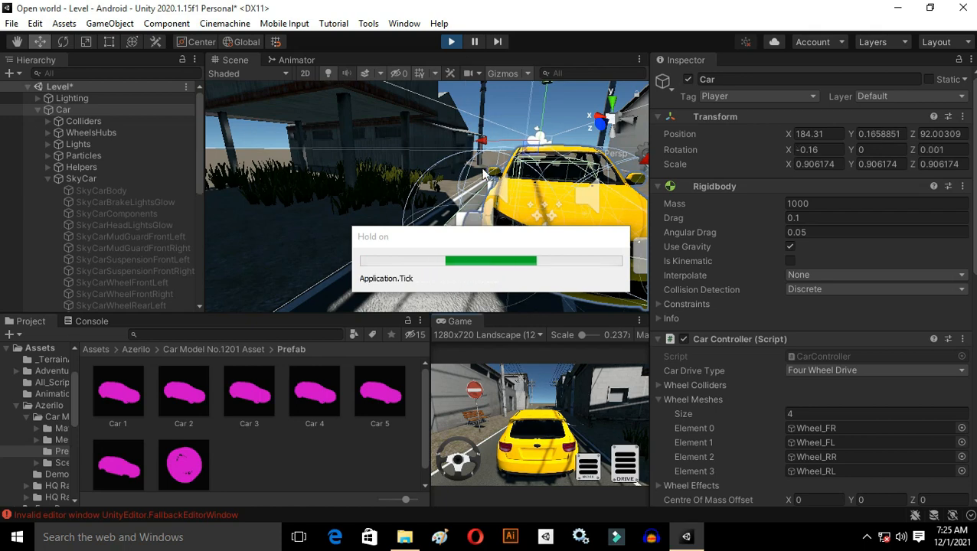
left_click_drag(451, 219, 836, 285, "alt")
scroll(625, 253, "up", 4)
left_click_drag(623, 254, 483, 195, "alt")
scroll(482, 195, "up", 3)
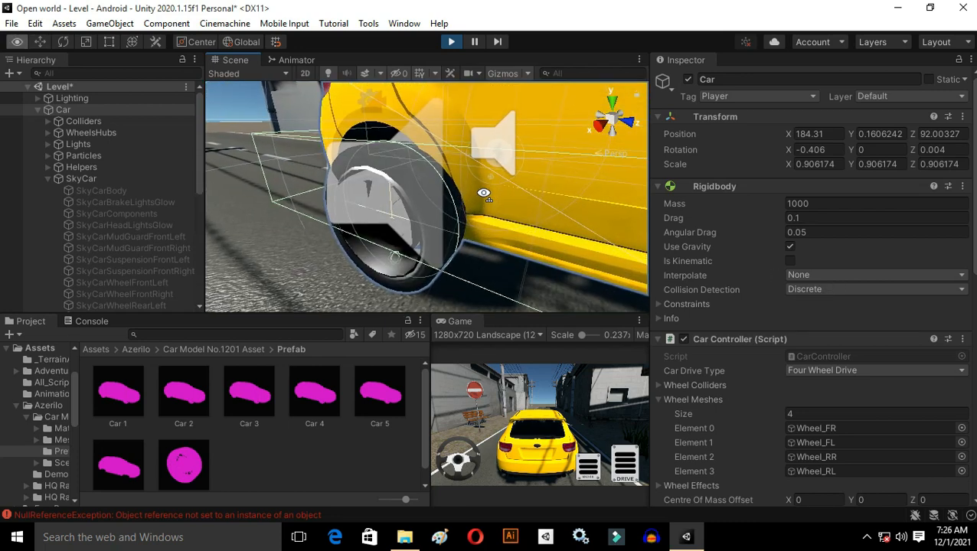
left_click(452, 42)
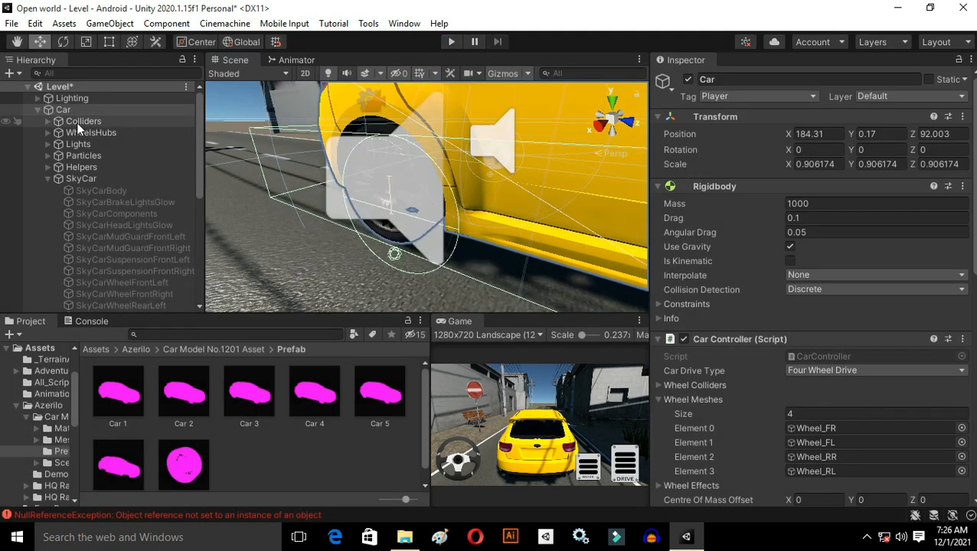
Delete the Colliders object from Car.
left_click(78, 123)
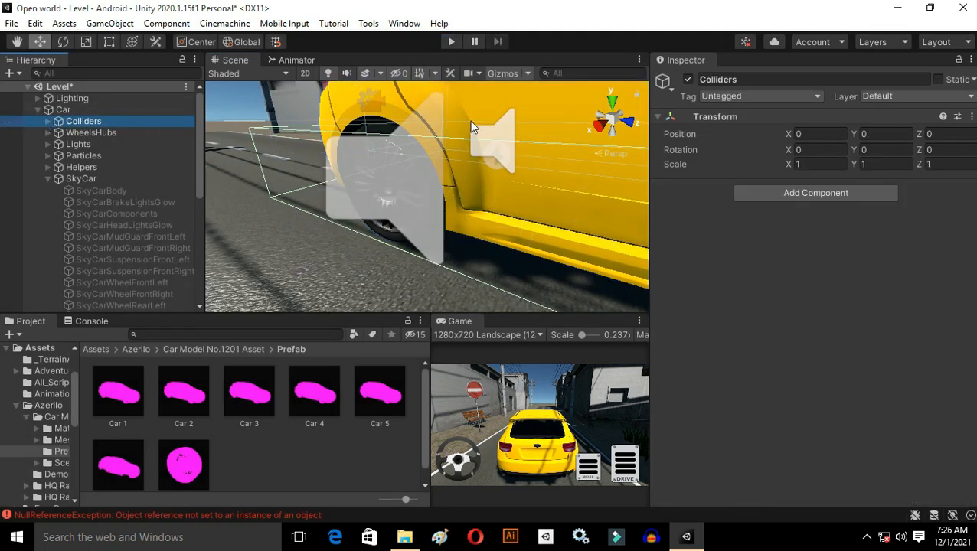
left_click(691, 81)
left_click(692, 80)
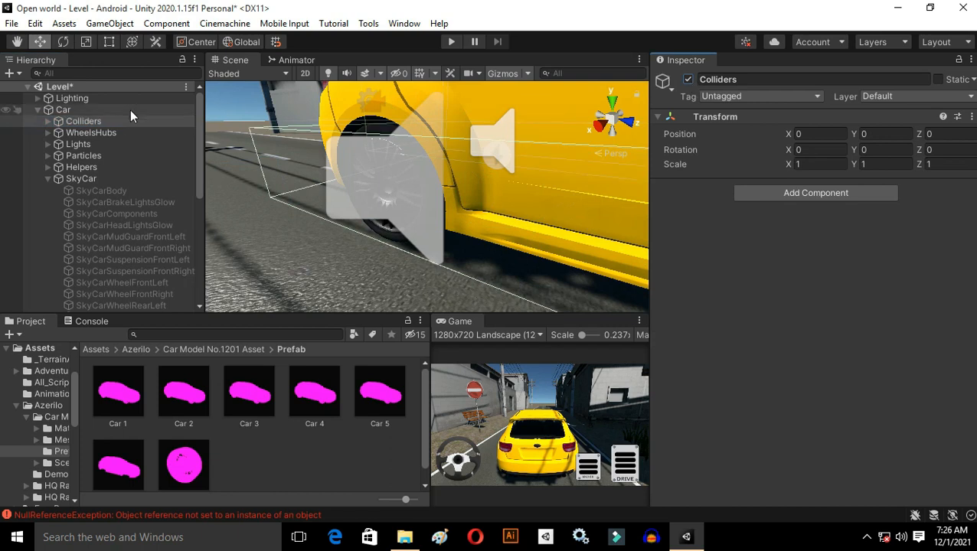
key("Delete")
Align WheelHubFrontRight with the front-right wheel in side view, at Y about 0.592 and Z about 1.124.
left_click(102, 122)
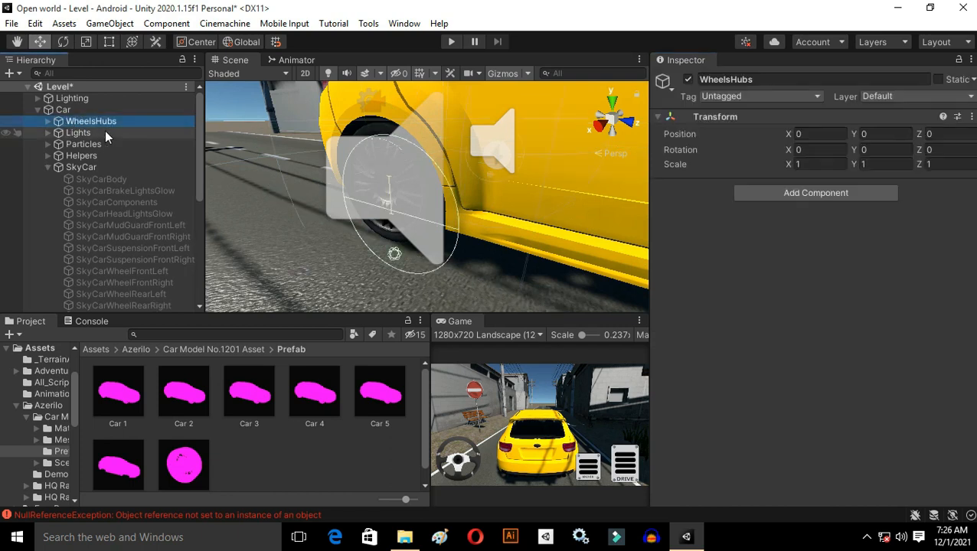
left_click(48, 121)
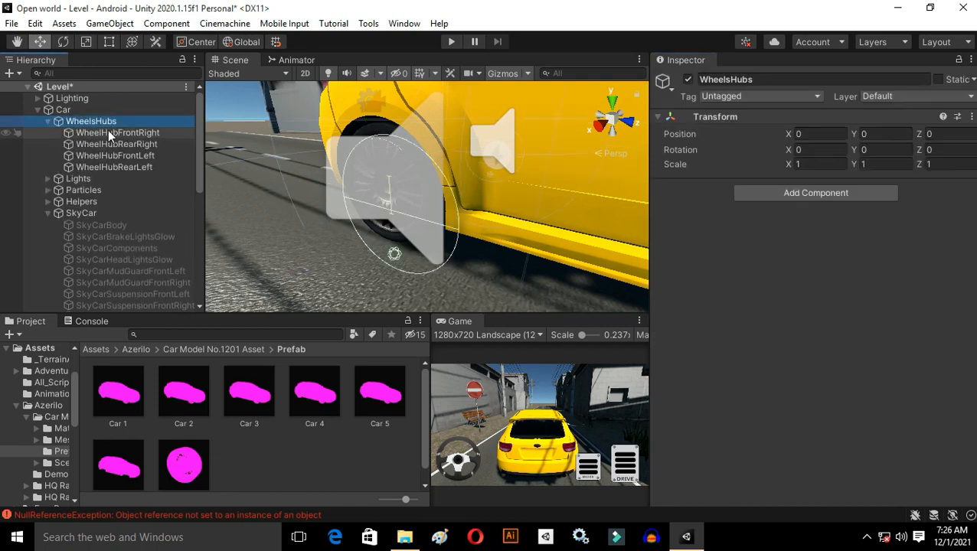
left_click(115, 132)
key("f")
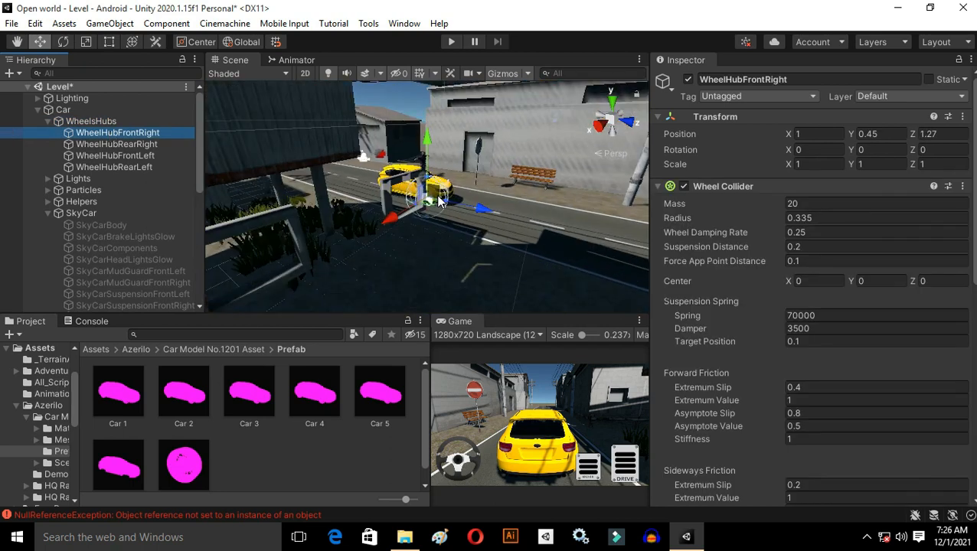
left_click_drag(480, 216, 469, 218)
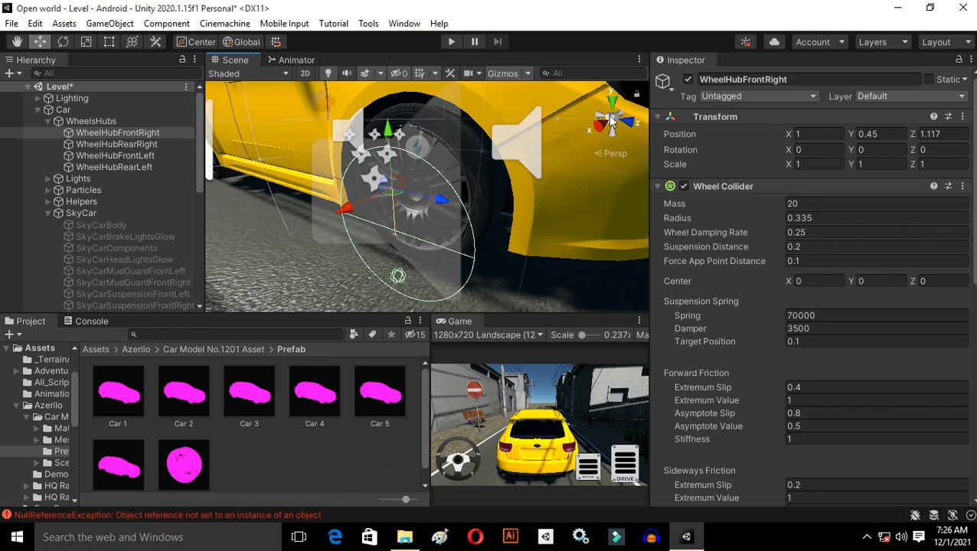
left_click(631, 123)
left_click(594, 120)
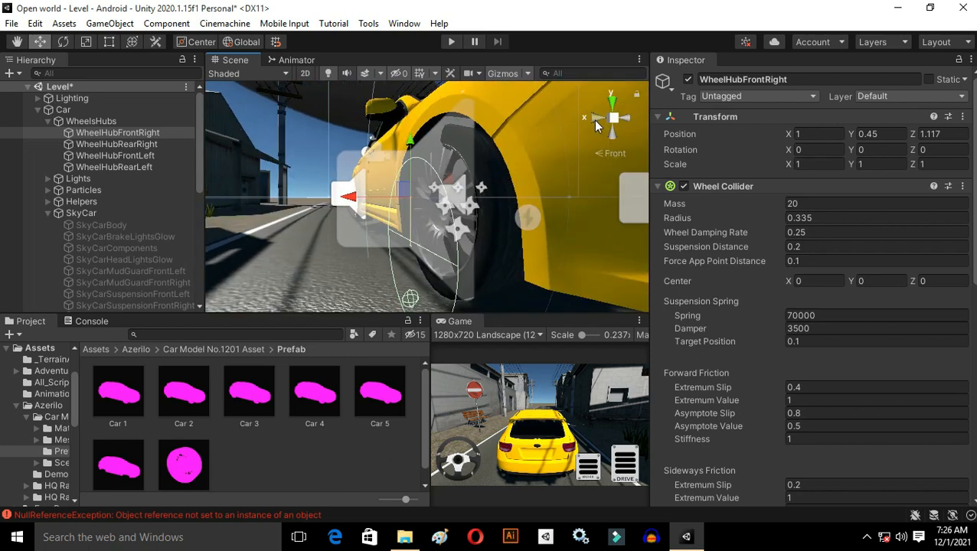
left_click_drag(375, 137, 388, 90)
left_click_drag(434, 152, 433, 152)
left_click_drag(395, 100, 390, 106)
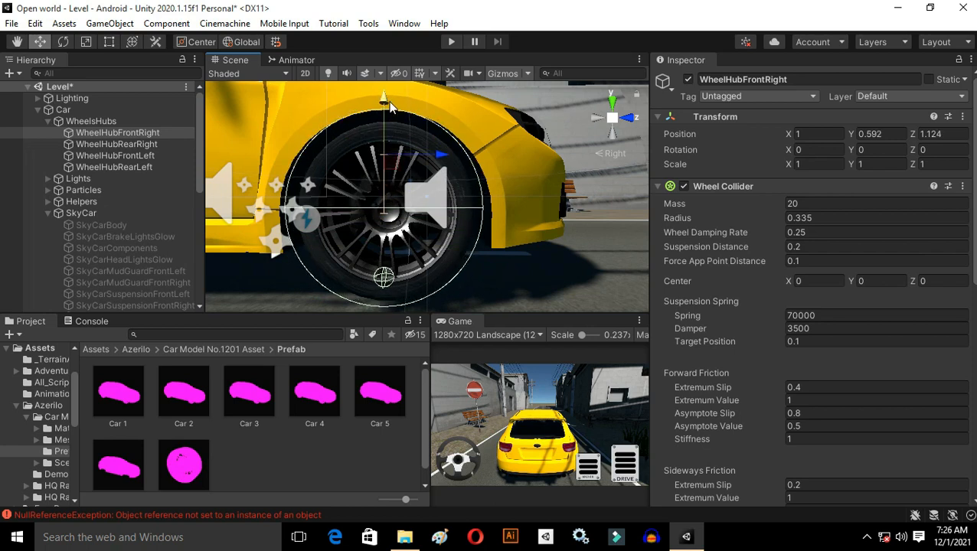
Move WheelHubFrontRight inward to X about 0.83 and adjust its scale slightly to fit the front-right wheel.
left_click(629, 119)
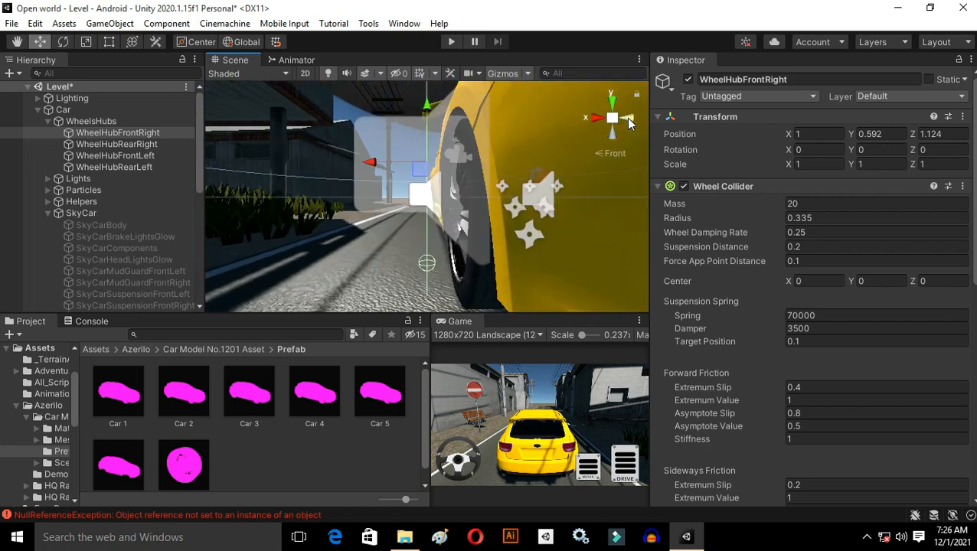
left_click_drag(367, 174, 403, 175)
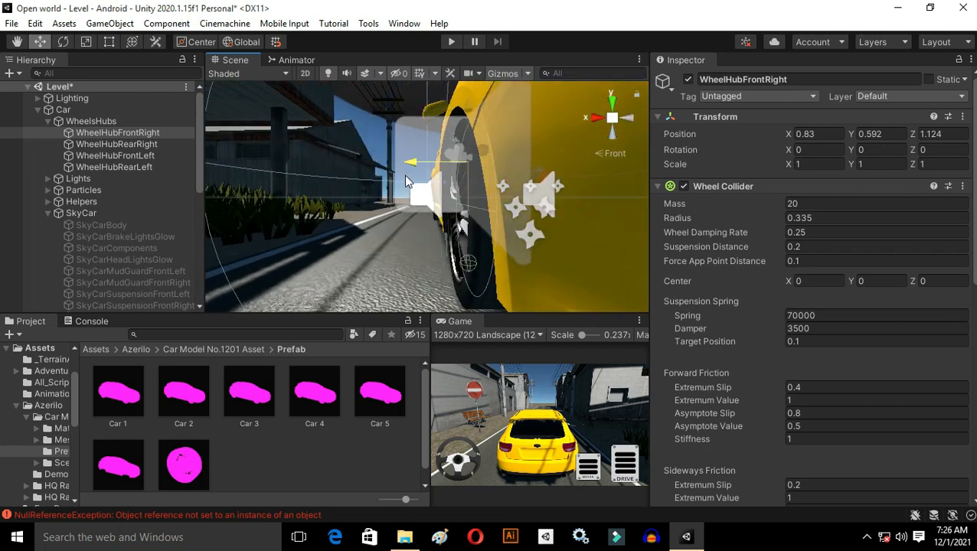
left_click_drag(538, 238, 441, 226, "alt")
right_click_drag(442, 225, 511, 201)
key("r")
left_click_drag(505, 164, 511, 163)
right_click_drag(511, 173, 459, 218)
key("w")
left_click_drag(370, 161, 376, 159)
right_click_drag(383, 173, 536, 222)
Align WheelHubRearRight with the rear-right wheel in side view, adjusting its height and moving it to Z about -1.779.
double_click(151, 145)
left_click_drag(580, 236, 551, 229)
left_click(637, 125)
left_click(615, 121)
left_click_drag(537, 157, 536, 149)
right_click_drag(540, 157, 559, 210)
left_click(513, 75)
left_click(511, 74)
left_click(534, 74)
left_click(534, 74)
left_click_drag(427, 137, 427, 131)
left_click_drag(495, 182, 513, 181)
Move WheelHubRearRight inward to X about 0.8 and adjust its height to Y about 0.564.
left_click(645, 118)
left_click_drag(302, 191, 332, 193)
right_click_drag(349, 199, 491, 214)
left_click_drag(420, 184, 450, 186)
right_click_drag(505, 218, 609, 228)
scroll(567, 207, "down", 3)
scroll(528, 184, "up", 2)
left_click_drag(512, 153, 511, 158)
right_click_drag(475, 222, 692, 205)
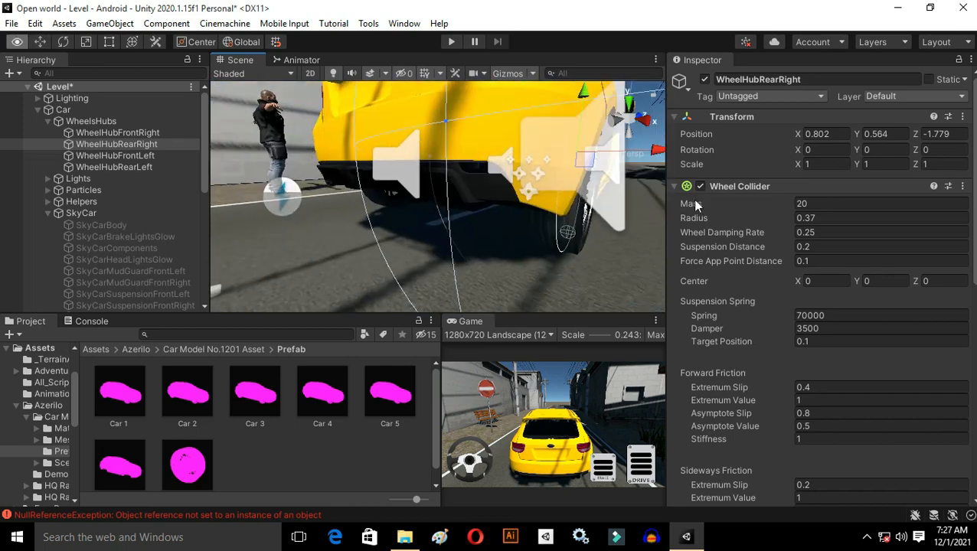
left_click(634, 151)
left_click(634, 151)
right_click_drag(570, 203, 536, 191)
scroll(537, 192, "down", 3)
left_click_drag(608, 181, 604, 181)
Place WheelHubFrontLeft at about X -0.892, Y 0.578, Z 1.093 and scale it uniformly to 1.04 to fit the front-left wheel.
left_click(160, 156)
double_click(160, 157)
left_click_drag(367, 230, 528, 288, "alt")
scroll(528, 288, "down", 3)
scroll(450, 207, "up", 5)
left_click(638, 124)
scroll(433, 177, "up", 4)
left_click_drag(439, 133, 439, 89)
mouse_move(381, 156)
left_mouse_down()
mouse_move(442, 158)
mouse_move(310, 165)
mouse_move(315, 144)
mouse_move(375, 143)
left_mouse_up()
key("r")
key("w")
right_click_drag(475, 164, 608, 180)
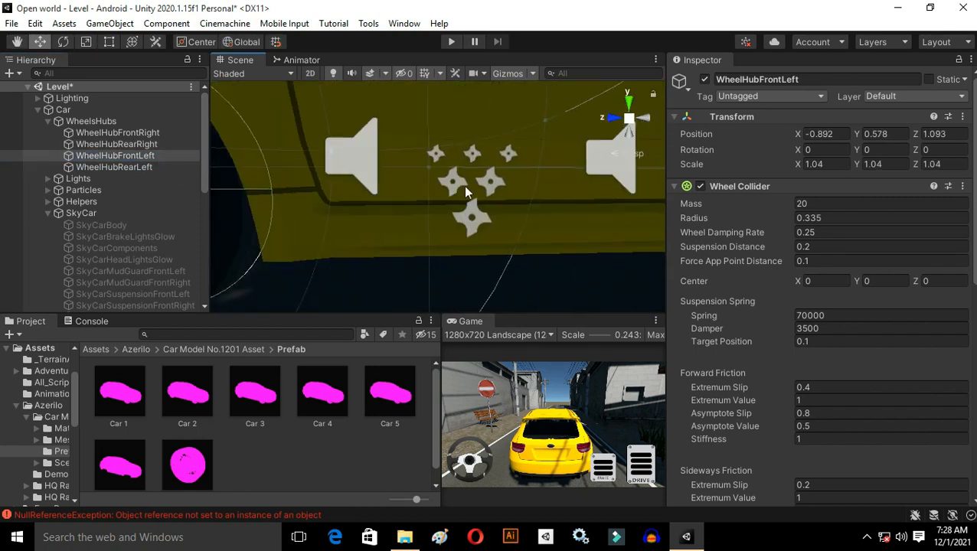
Fine-tune WheelHubFrontLeft's sideways position so its collider lines up with the front-left wheel.
scroll(536, 197, "down", 3)
right_click_drag(500, 205, 414, 152)
left_click_drag(405, 152, 394, 155)
right_click_drag(398, 156, 286, 113)
scroll(286, 113, "up", 3)
Align WheelHubRearLeft with the rear-left wheel at about X -0.835, Y 0.558 and Z -1.756.
middle_click_drag(566, 145, 115, 177)
left_click(115, 167)
left_click_drag(297, 160, 329, 157)
left_click_drag(387, 98, 388, 86)
right_click_drag(388, 88, 260, 146)
left_click_drag(379, 163, 401, 162)
right_click_drag(456, 225, 448, 197)
left_click_drag(467, 196, 472, 196)
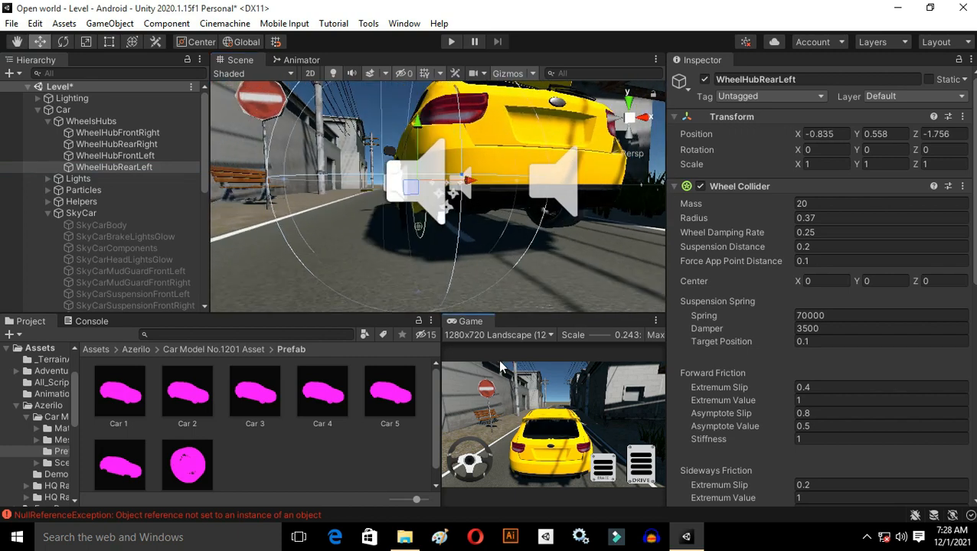
Play-test the car with the realigned wheel hubs, stop the test, and collapse the WheelsHubs and SkyCar groups.
left_click(451, 42)
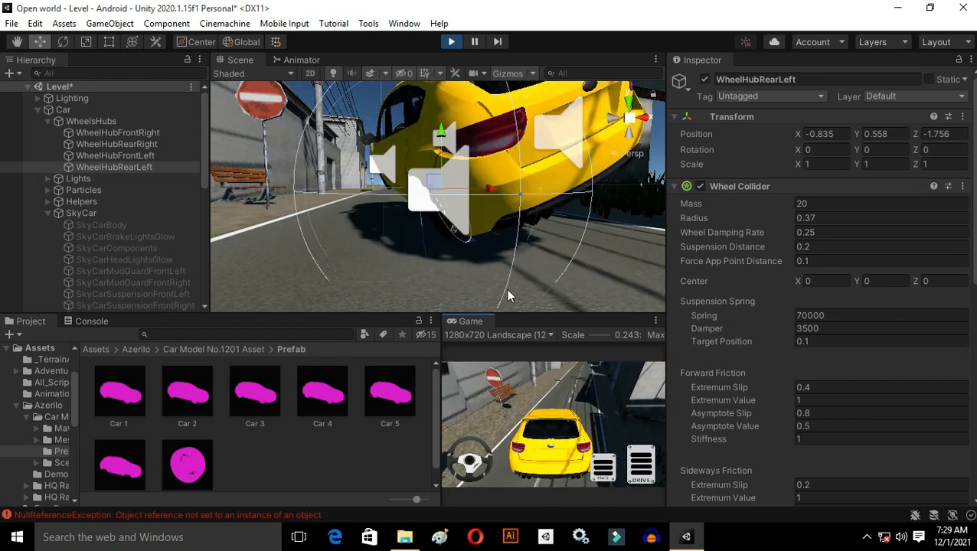
left_click(451, 43)
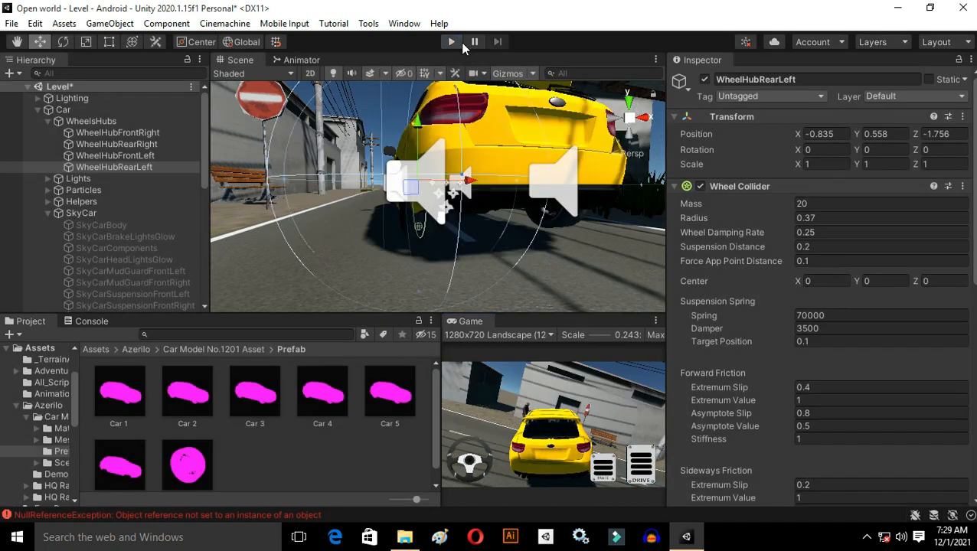
left_click(47, 121)
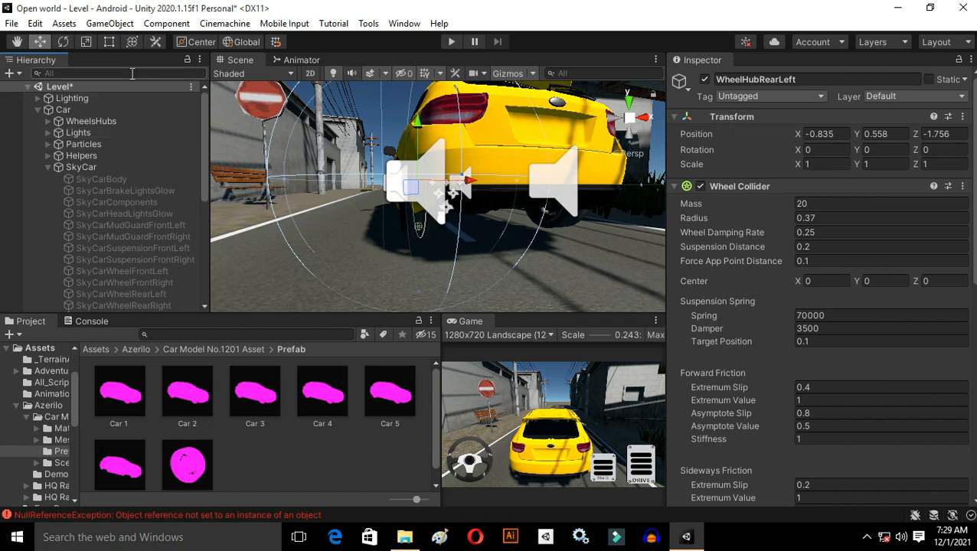
left_click(43, 167)
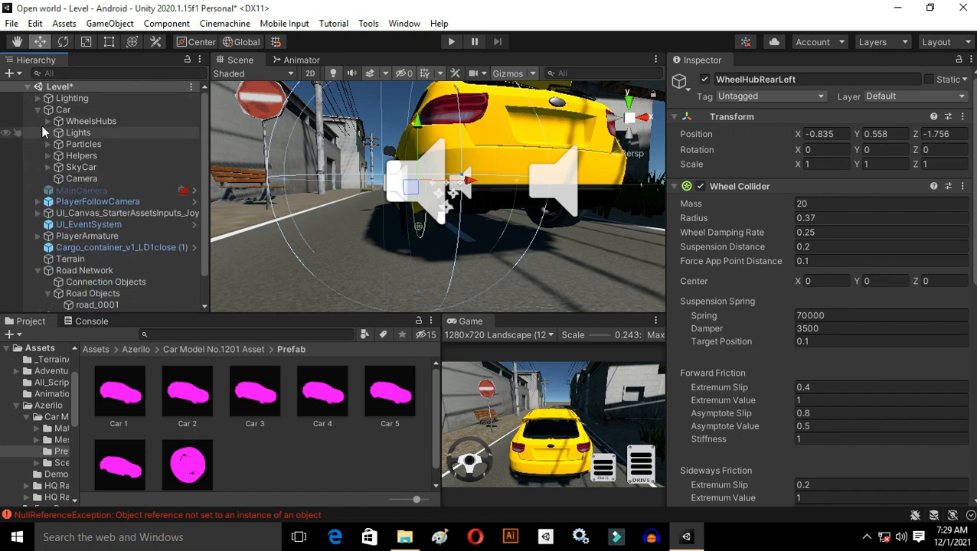
left_click(867, 543)
left_click(867, 544)
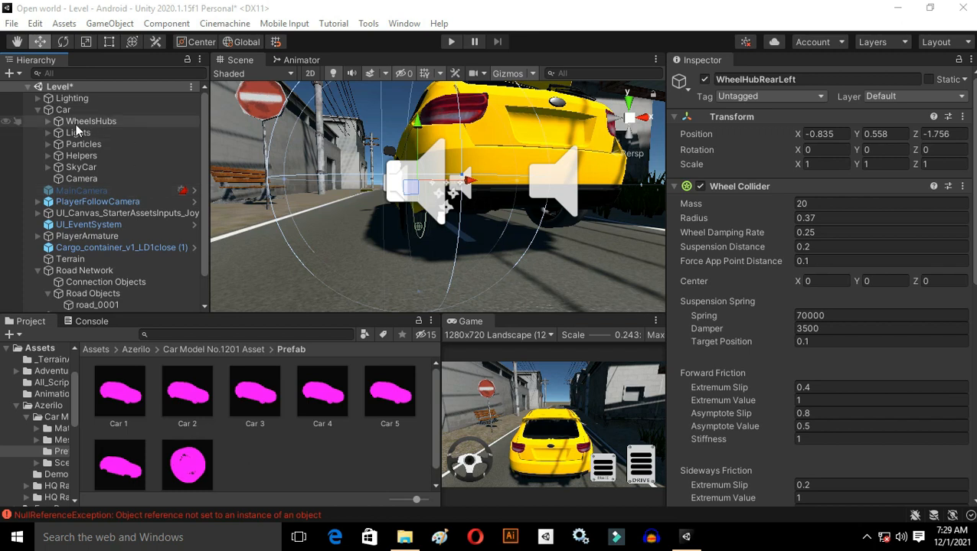
Make the Mesh Collider on the Car 2 model's BodyMain convex.
left_click(477, 130)
scroll(793, 409, "down", 1)
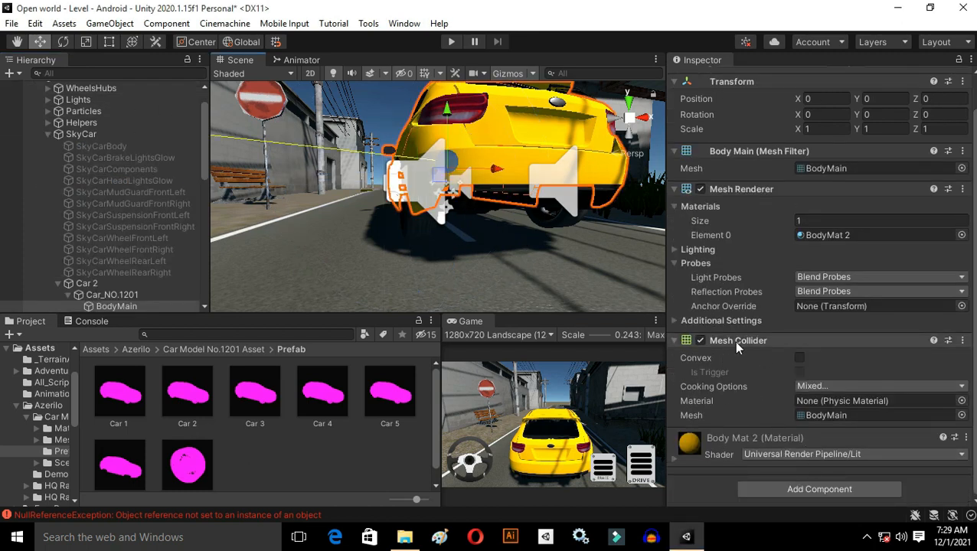
left_click(799, 357)
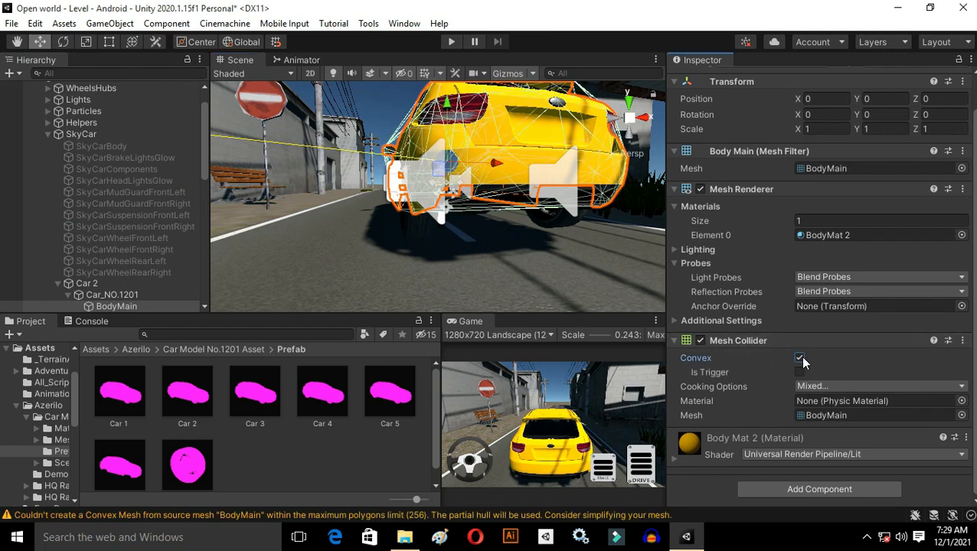
Play-test the car with its pedals and steering wheel, and inspect its wheels against the road from the side in the Scene view.
left_click(452, 42)
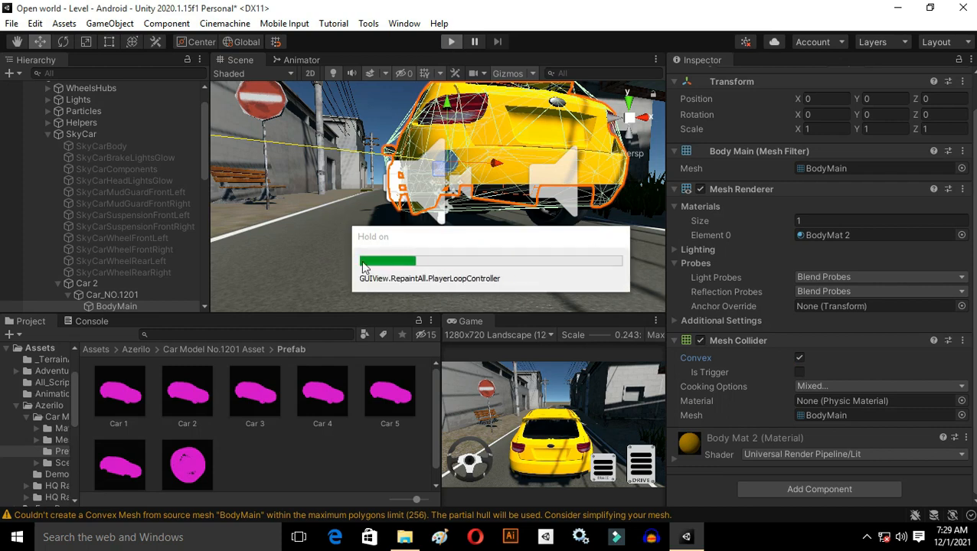
left_click(635, 461)
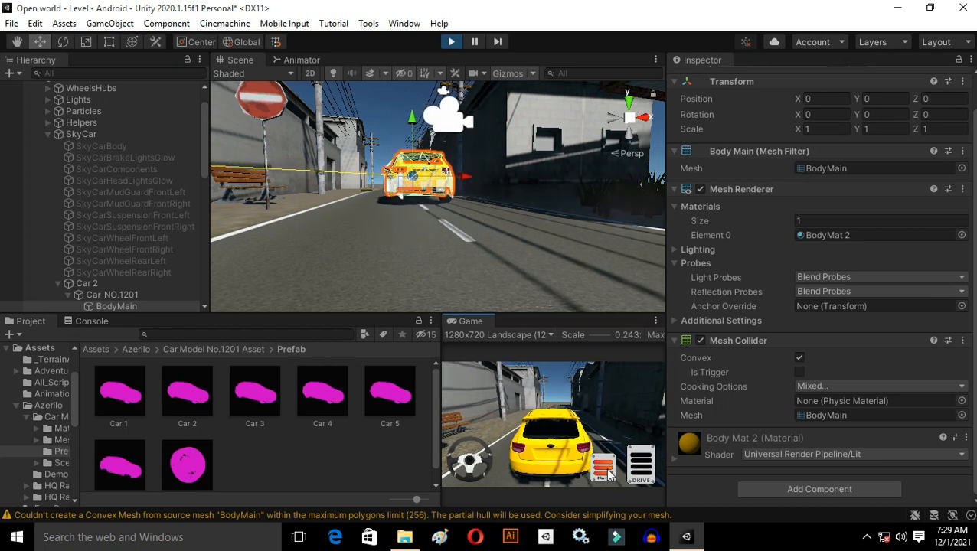
left_click(608, 473)
left_click_drag(484, 465, 462, 478)
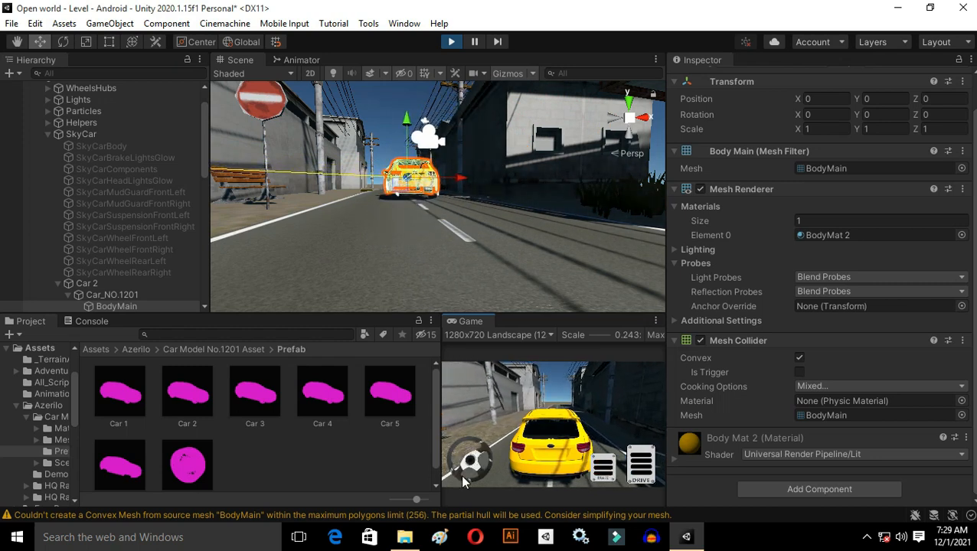
right_click_drag(389, 219, 485, 242)
right_click_drag(552, 265, 493, 328)
left_click(434, 288)
left_click(473, 257)
right_click_drag(381, 249, 355, 164)
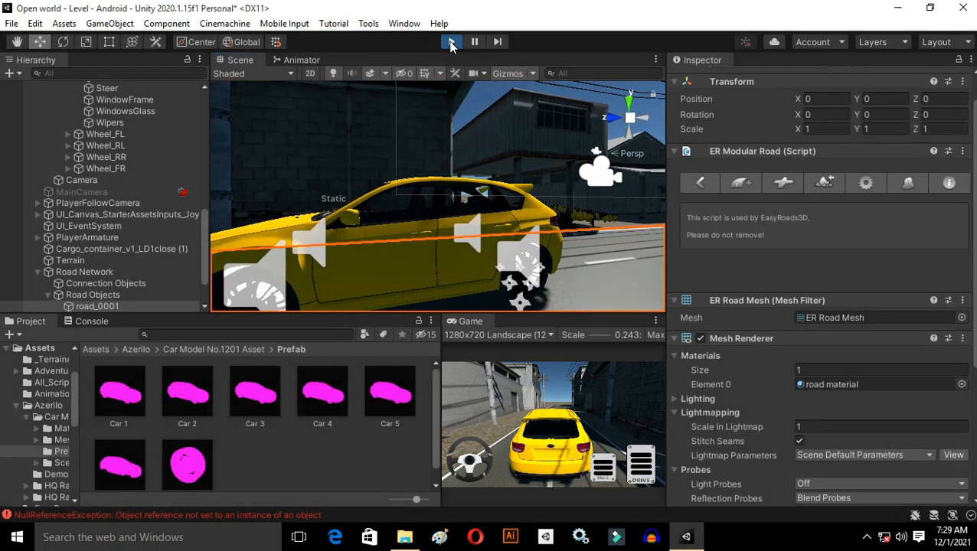